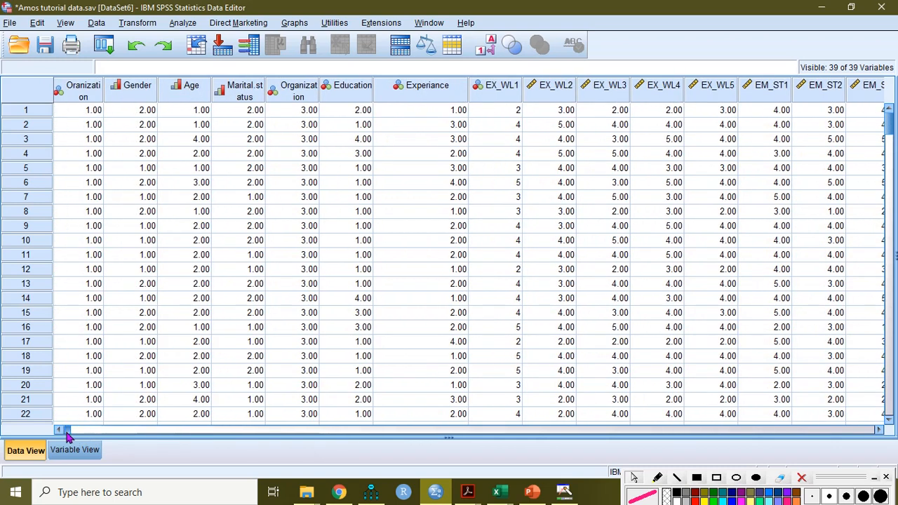
Review the demographic variable columns, including Gender, Age and Marital.status, in the data set
left_click_drag(67, 433, 70, 429)
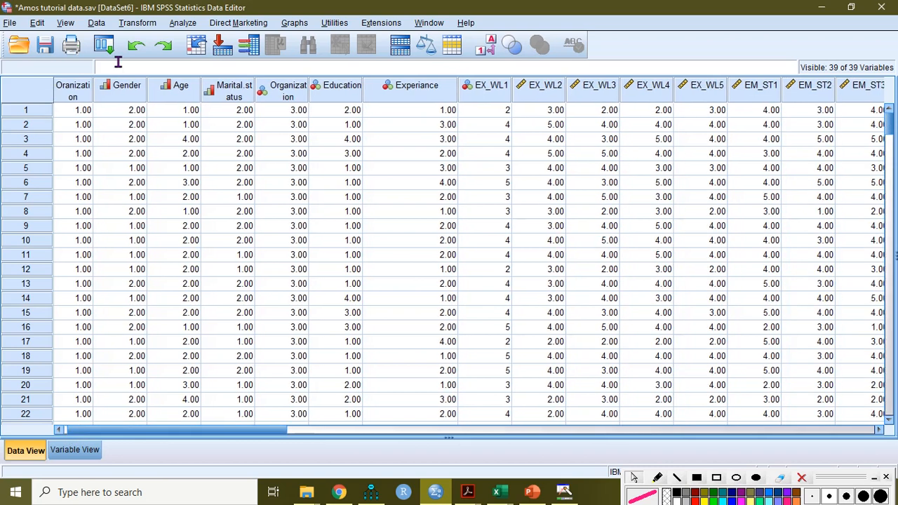
left_click(181, 86)
left_click(132, 87)
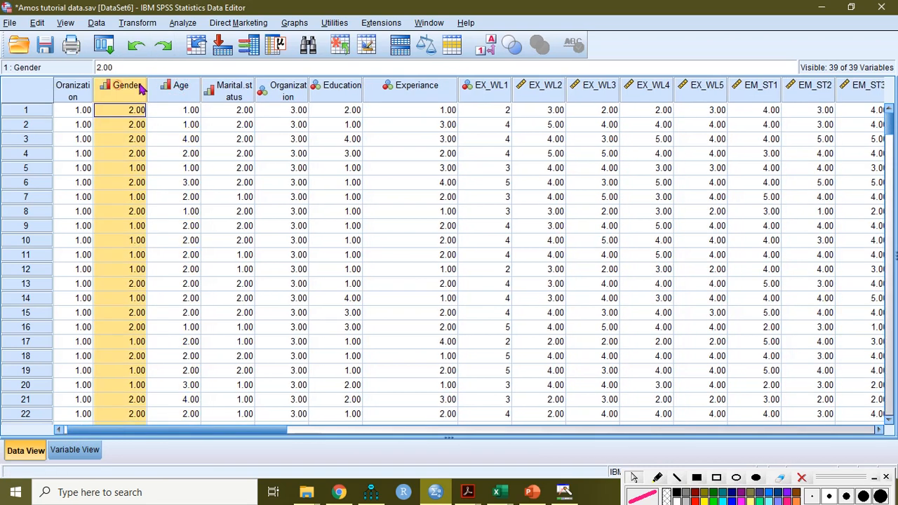
left_click(88, 90)
left_click(154, 89)
left_click(195, 93)
left_click(242, 93)
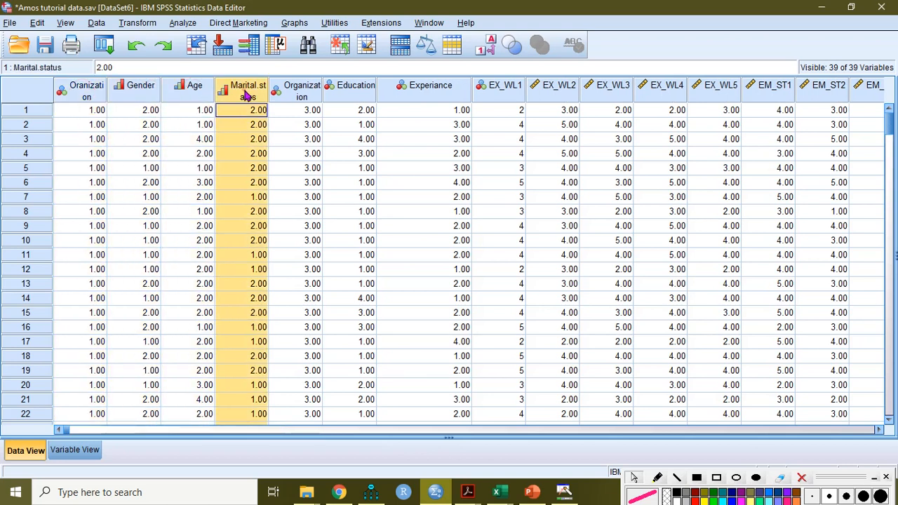
Examine the questionnaire item columns from EX_WL1 through TRN_INT5 and on to the mean score variables
left_click(879, 430)
left_click(879, 430)
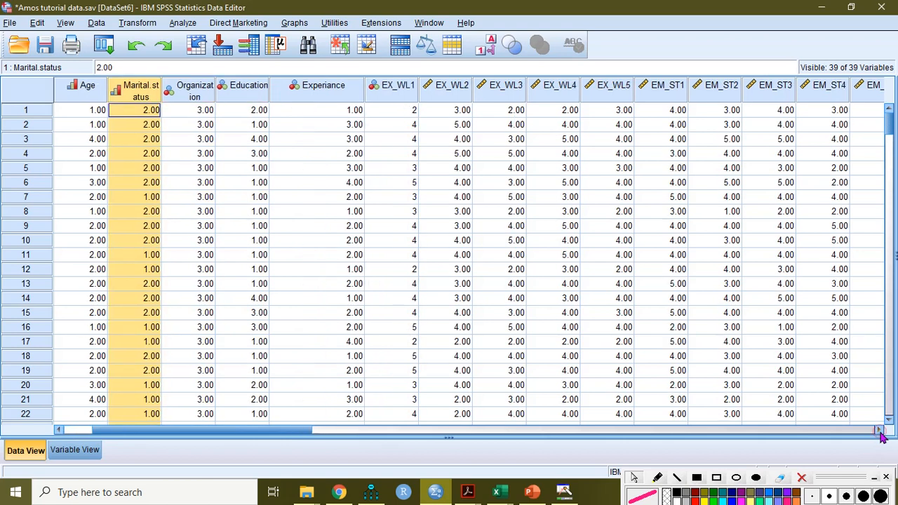
left_click(880, 431)
left_click(880, 431)
left_click(880, 431)
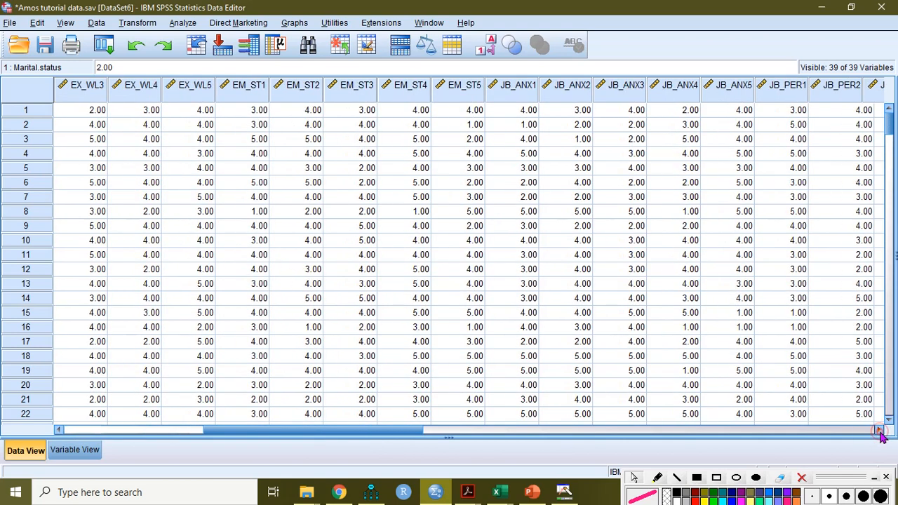
left_click(880, 430)
left_click(880, 431)
left_click(880, 431)
left_click(880, 431)
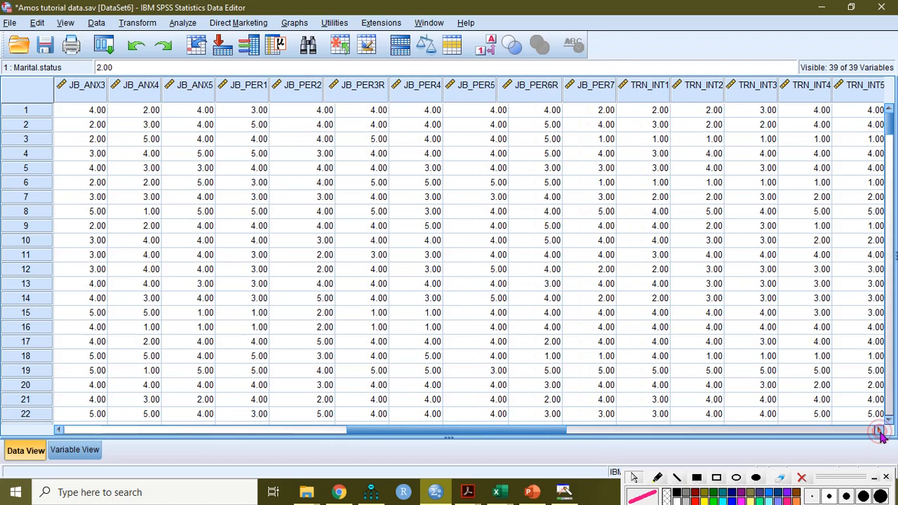
left_click(880, 431)
left_click(880, 431)
left_click(880, 431)
left_click(880, 431)
left_click(880, 431)
left_click(880, 431)
left_click(880, 431)
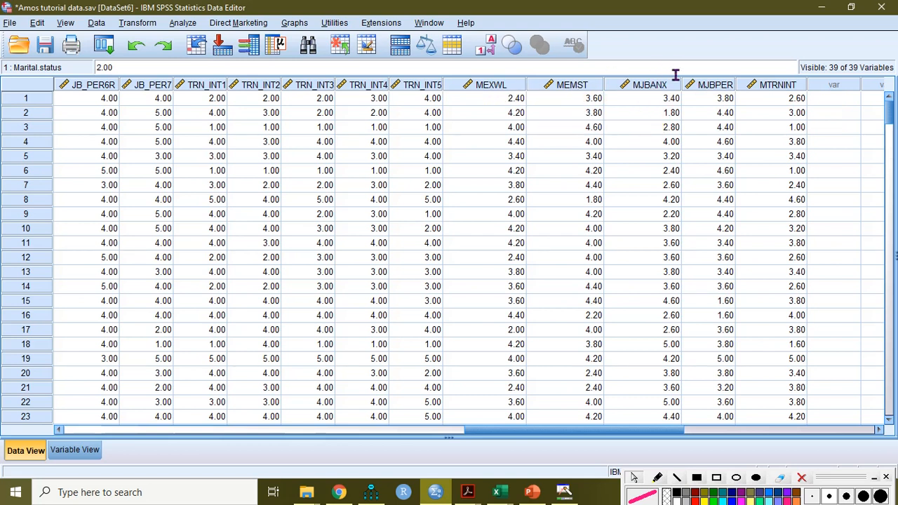
Inspect the mean score columns MEXWL, MJBANX and MEMST and compare them with the original EX_WL and EM_ST items
left_click(503, 90)
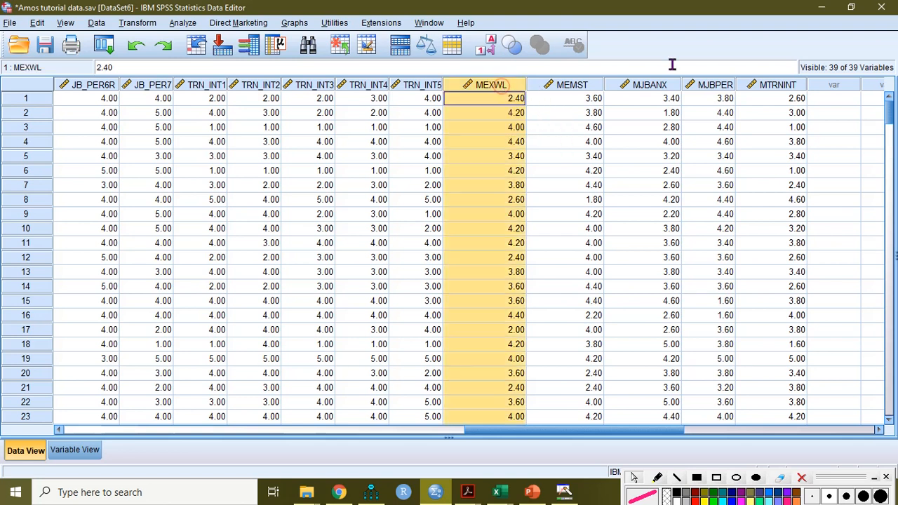
left_click(668, 87)
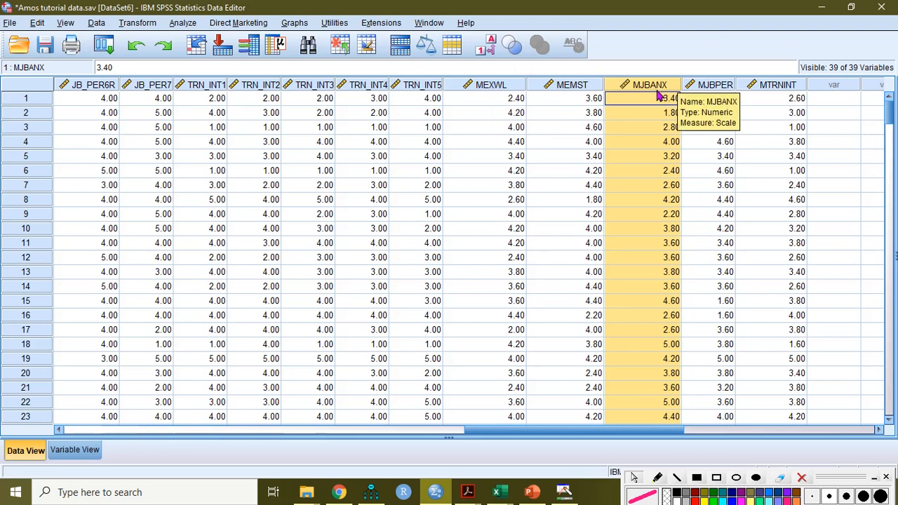
left_click(572, 85)
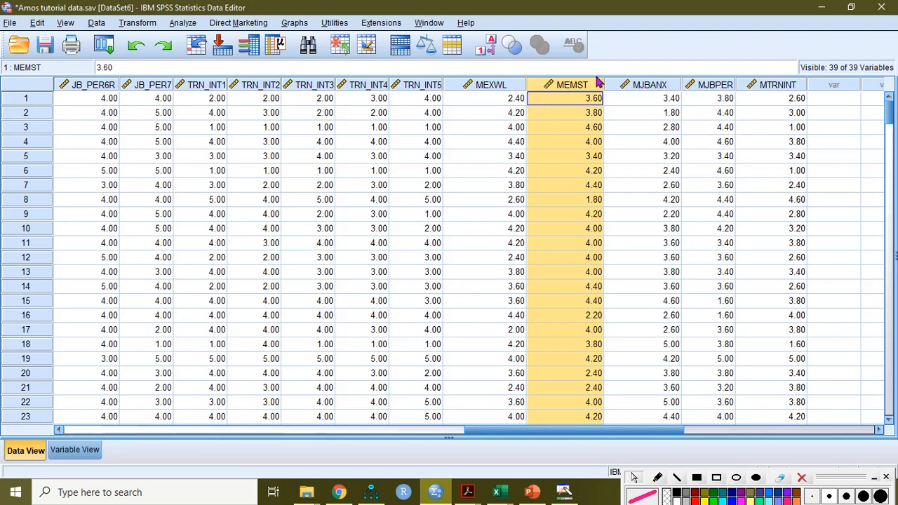
left_click(518, 85)
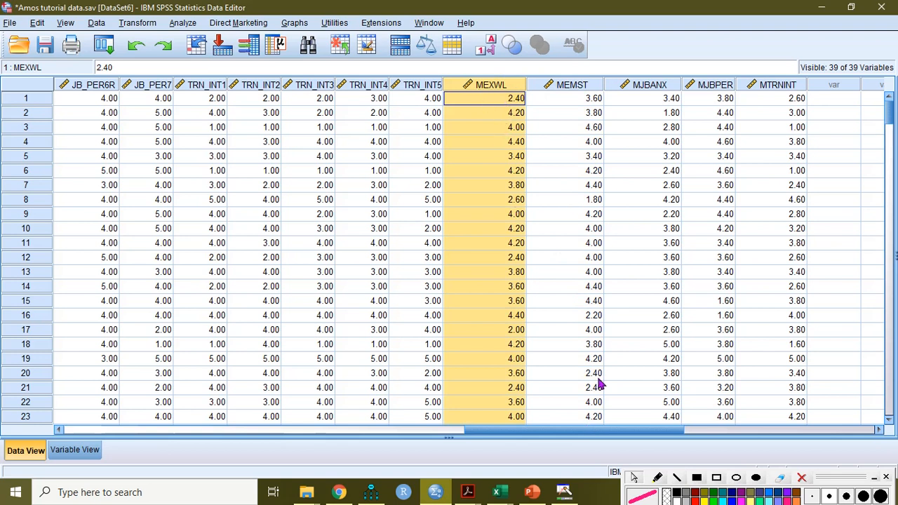
left_click_drag(575, 429, 271, 442)
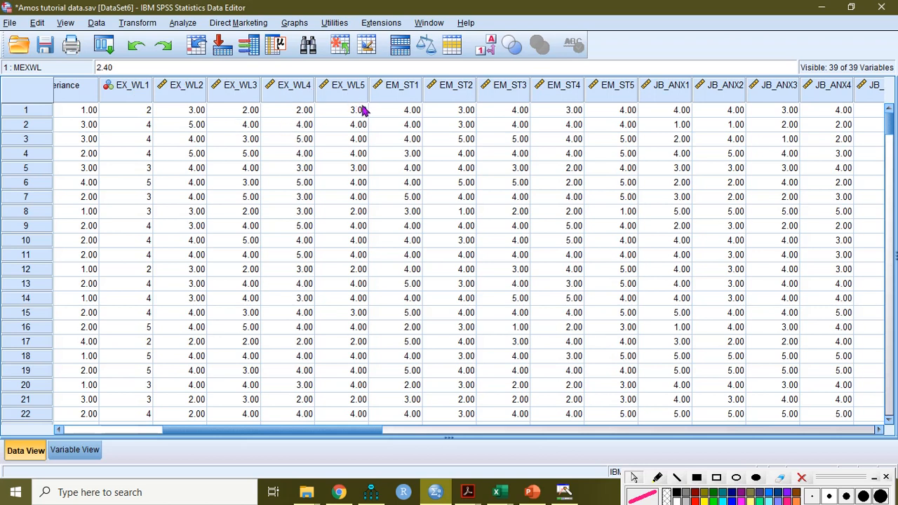
left_click_drag(351, 432, 656, 437)
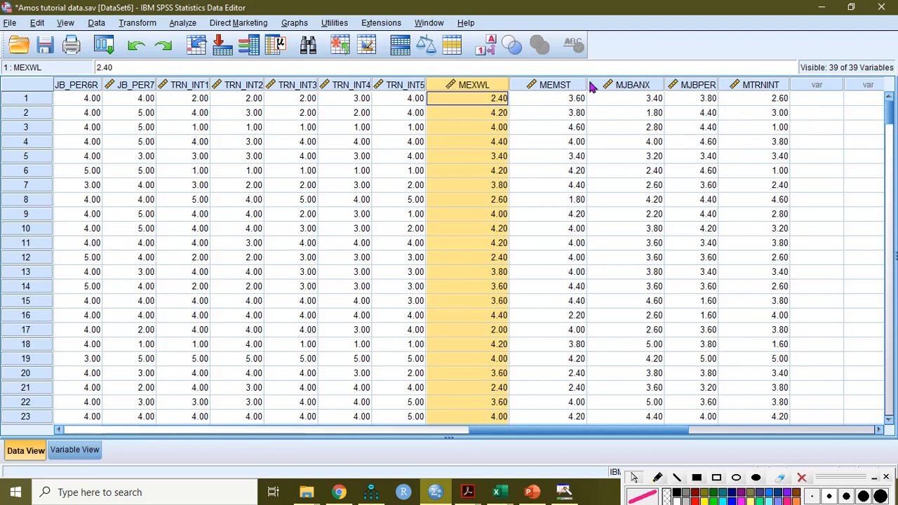
Start a cleared Compute Variable definition with the target variable named Interactionterm
left_click(123, 24)
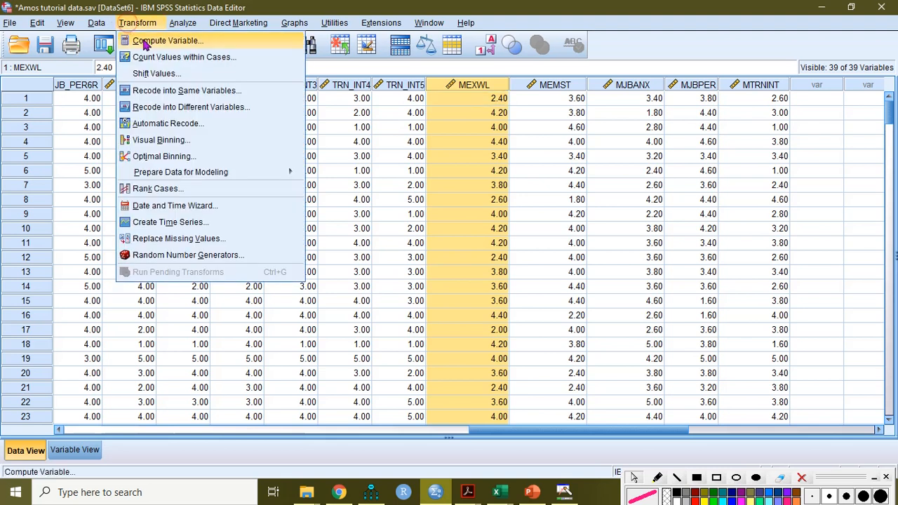
left_click(142, 41)
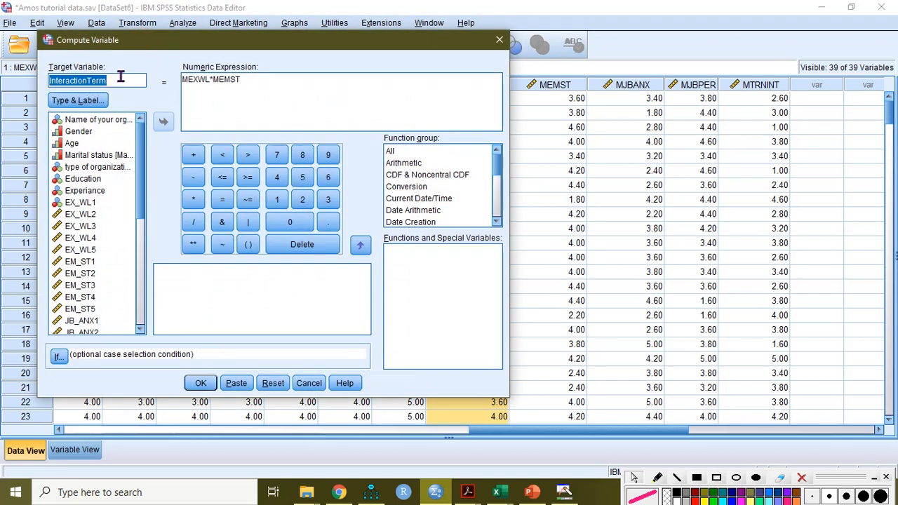
left_click(273, 383)
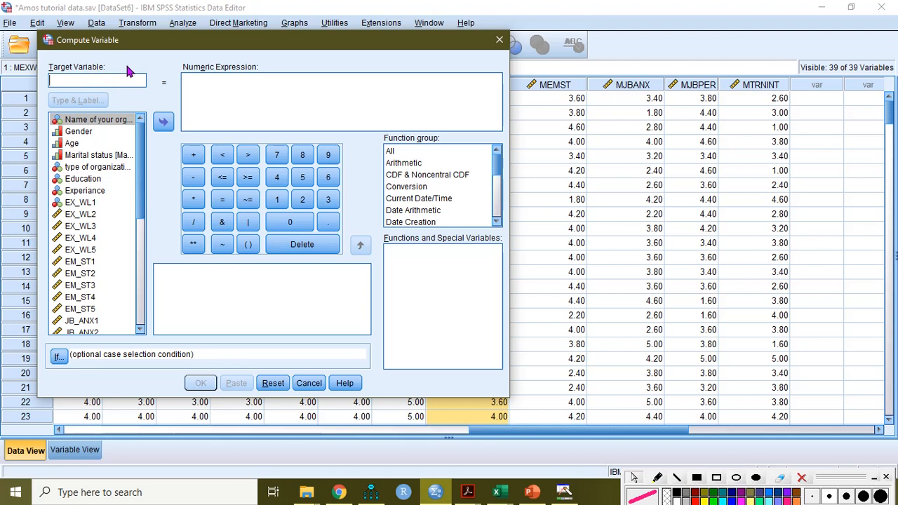
type("Inter")
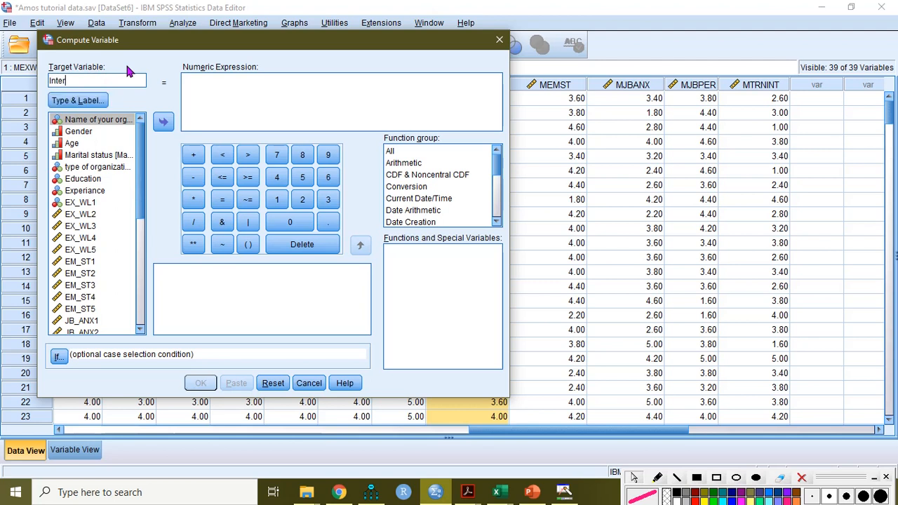
type("actionterm")
Define the numeric expression as MEXWL*MEMST and compute the variable
left_click_drag(140, 169, 140, 276)
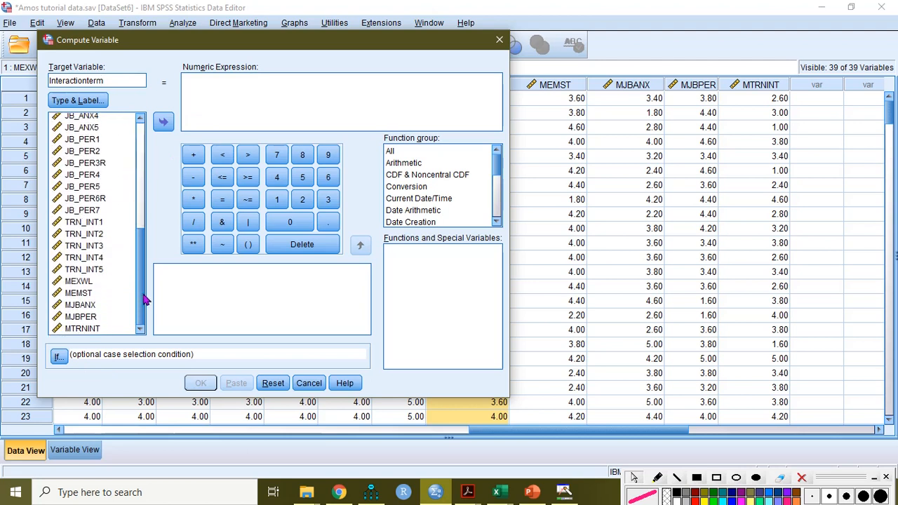
left_click(83, 281)
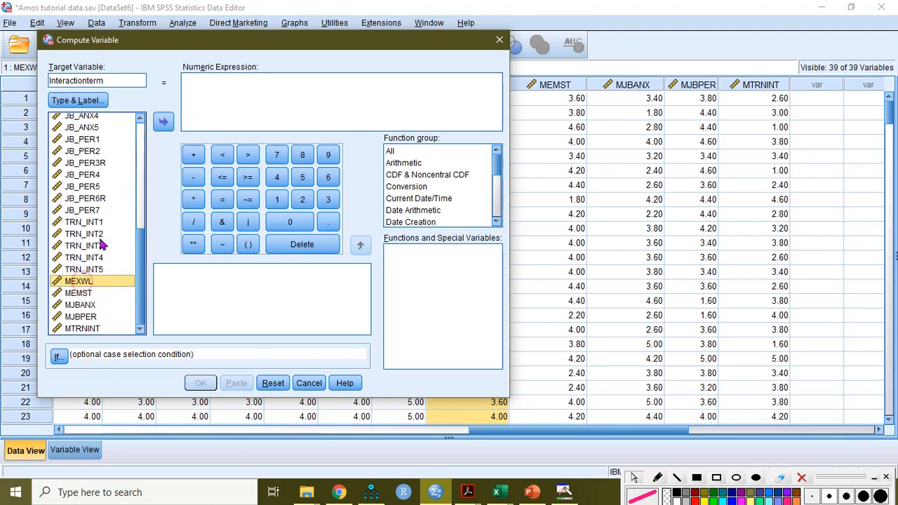
left_click(163, 124)
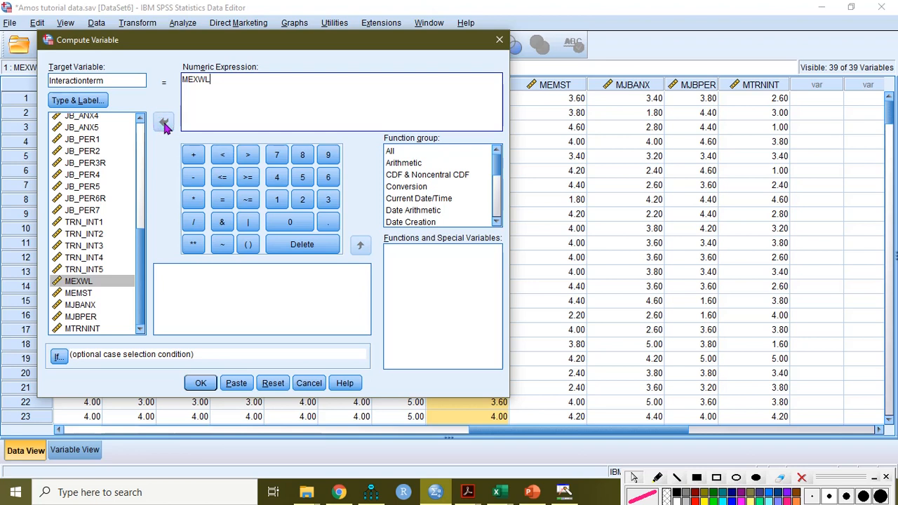
left_click(79, 293)
left_click(165, 124)
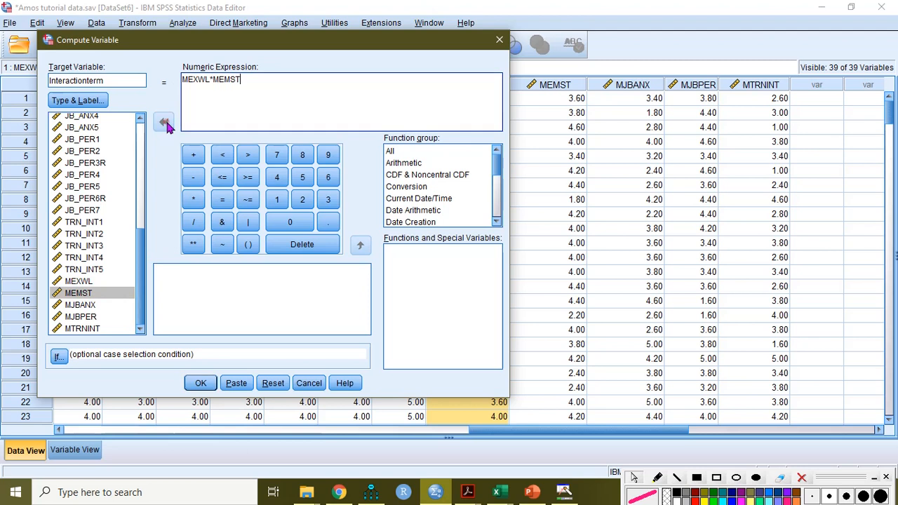
left_click(201, 385)
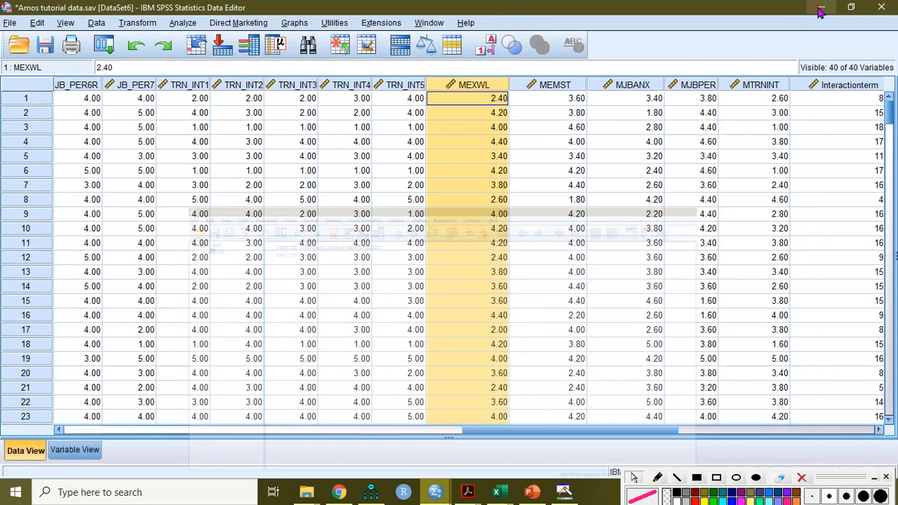
Return from the output to the data set, narrow the Interactionterm column and save the data file
left_click(822, 7)
left_click_drag(533, 430, 628, 433)
scroll(641, 85, "up", 3)
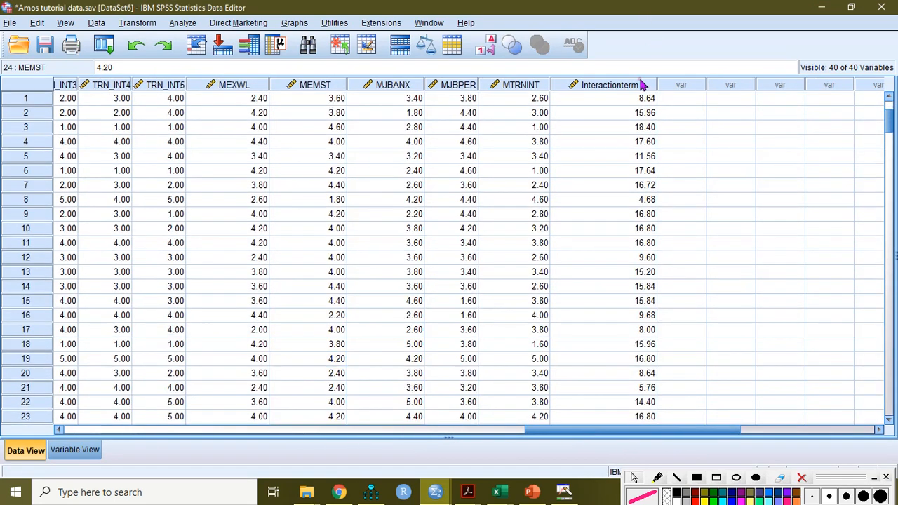
left_click(642, 85)
left_click_drag(659, 85, 628, 85)
left_click(44, 46)
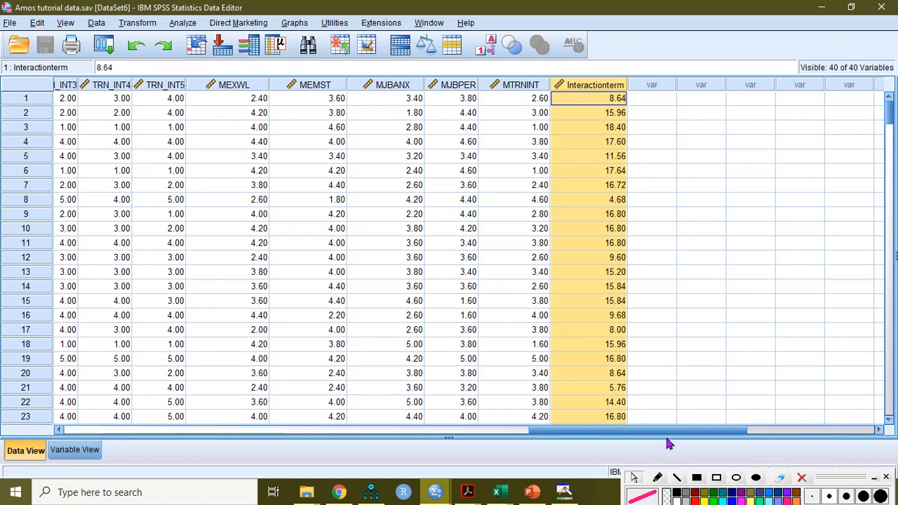
Run descriptive statistics for the MEXWL and MEMST columns, review the output table and return to the data set
left_click_drag(664, 433, 634, 439)
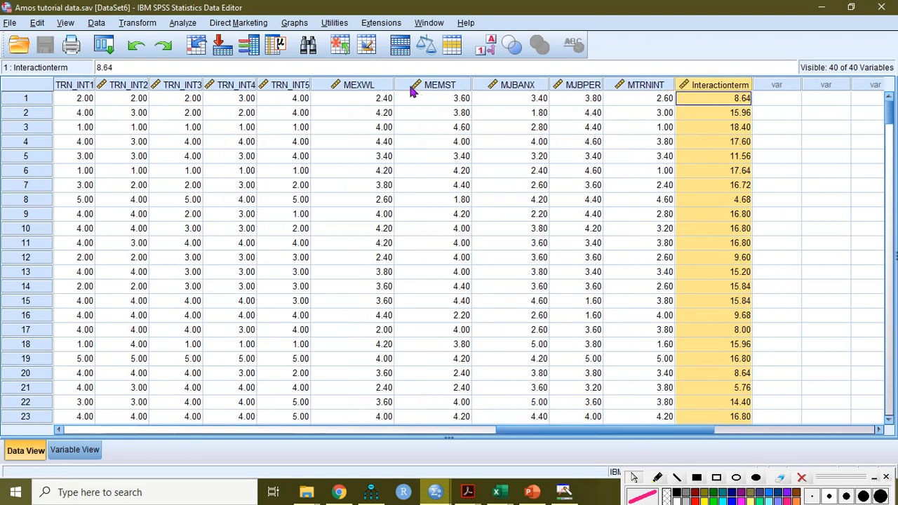
left_click(373, 85)
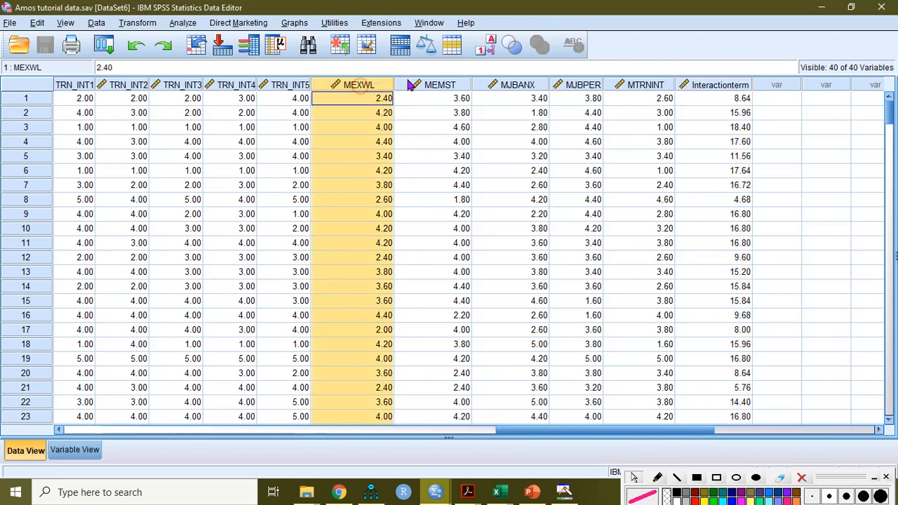
left_click(449, 85, "ctrl")
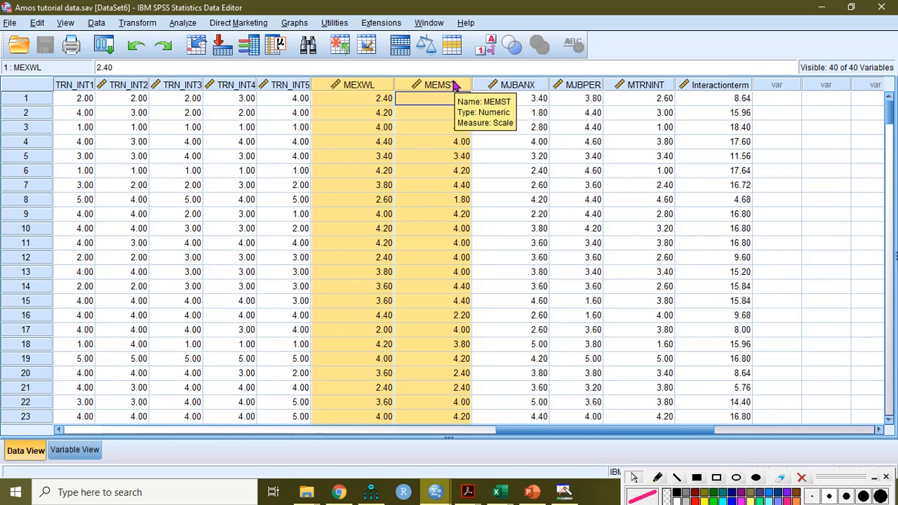
right_click(457, 85)
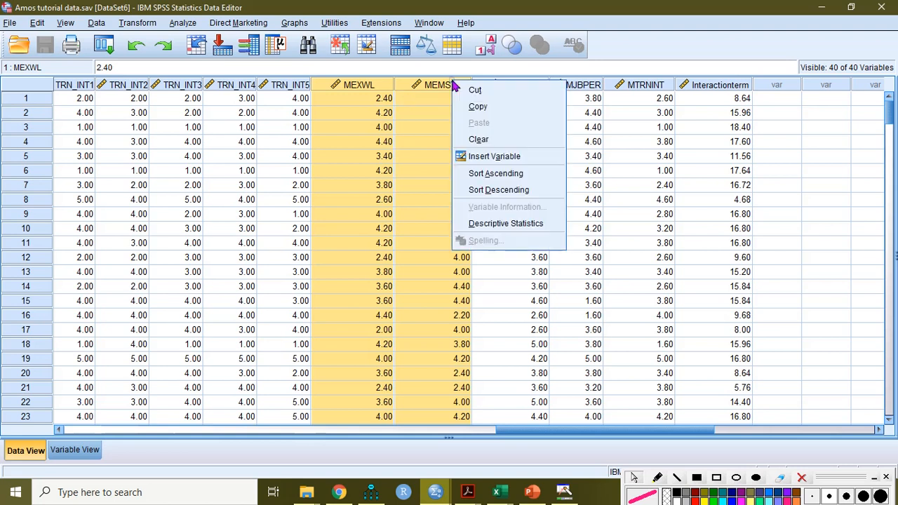
left_click(508, 223)
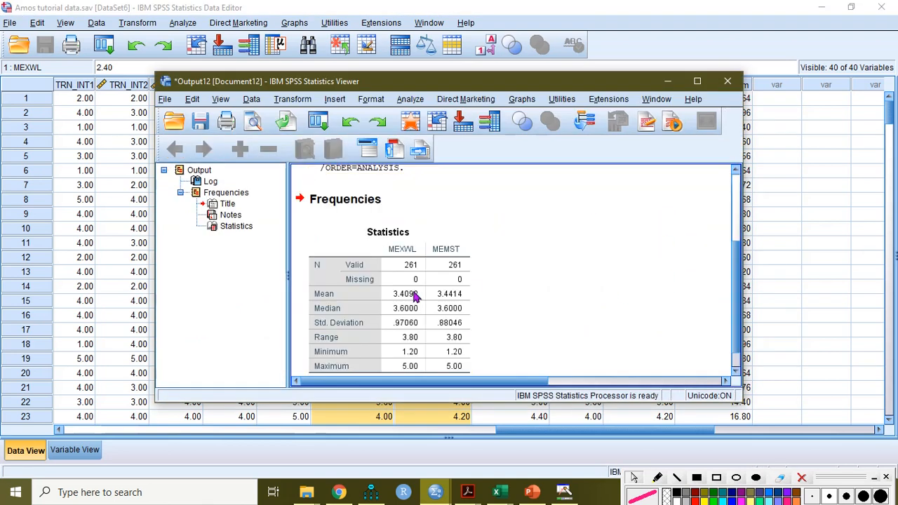
left_click_drag(739, 256, 608, 269)
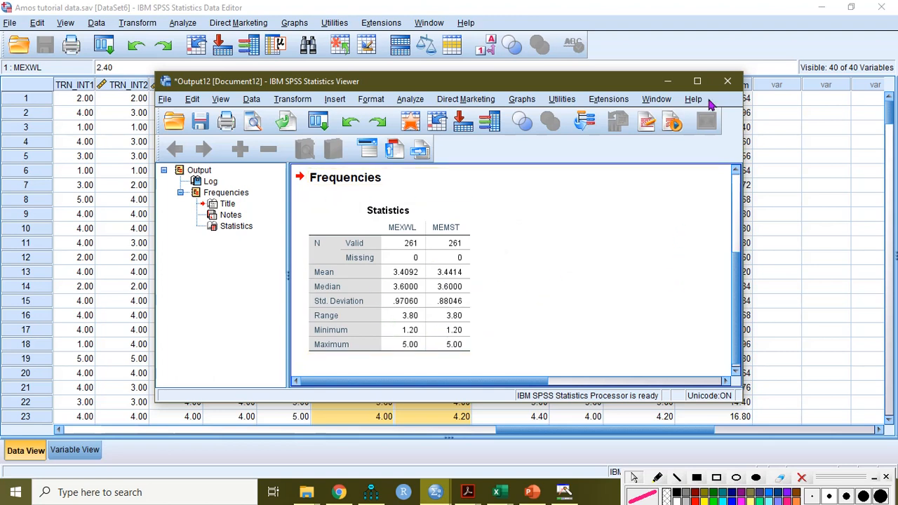
left_click(669, 81)
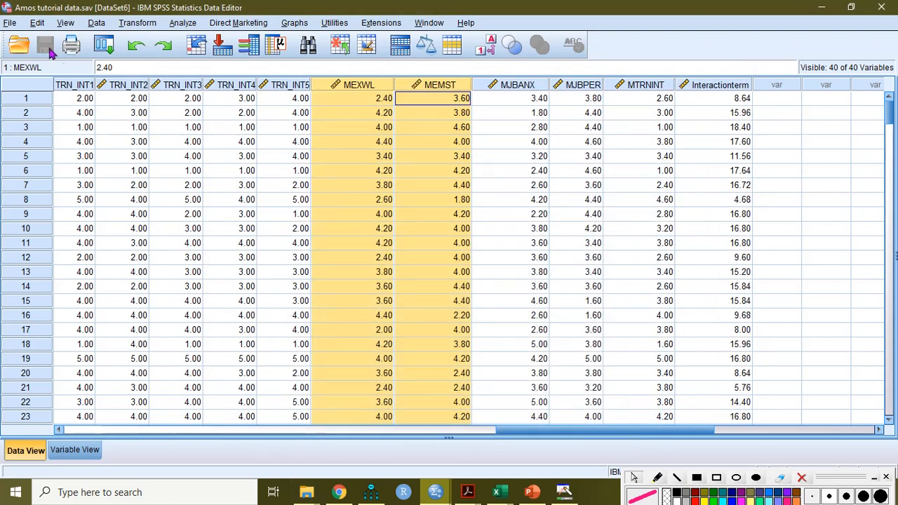
Switch to Amos and assign Amos tutorial data.sav from the AMOS Tutorials folder as the data file for Group number 1
left_click(371, 492)
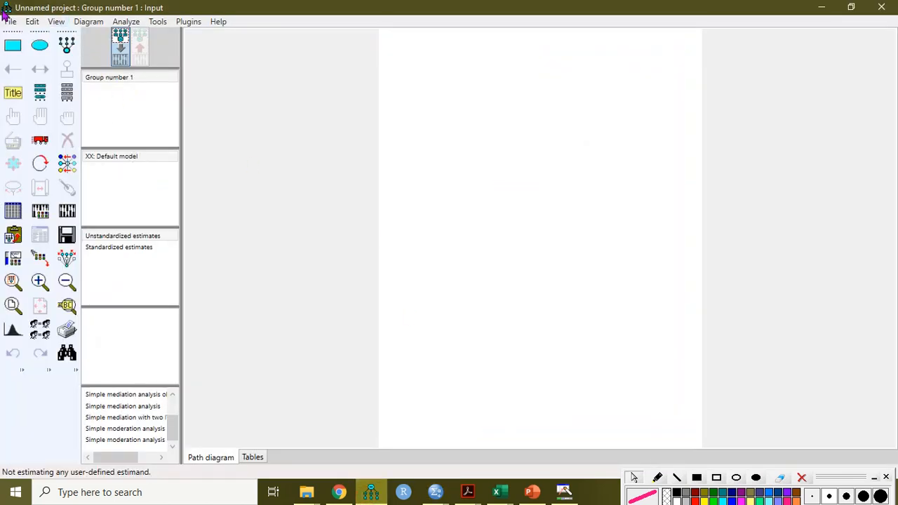
left_click(10, 22)
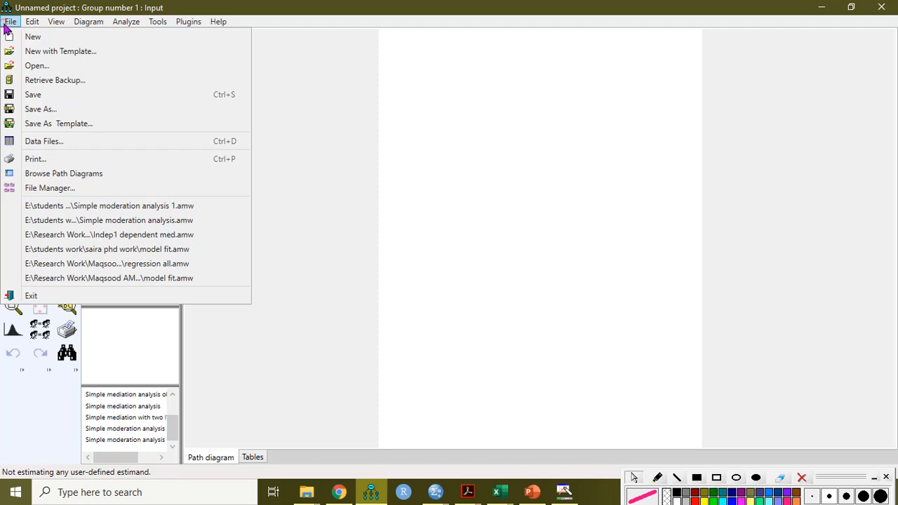
left_click(53, 145)
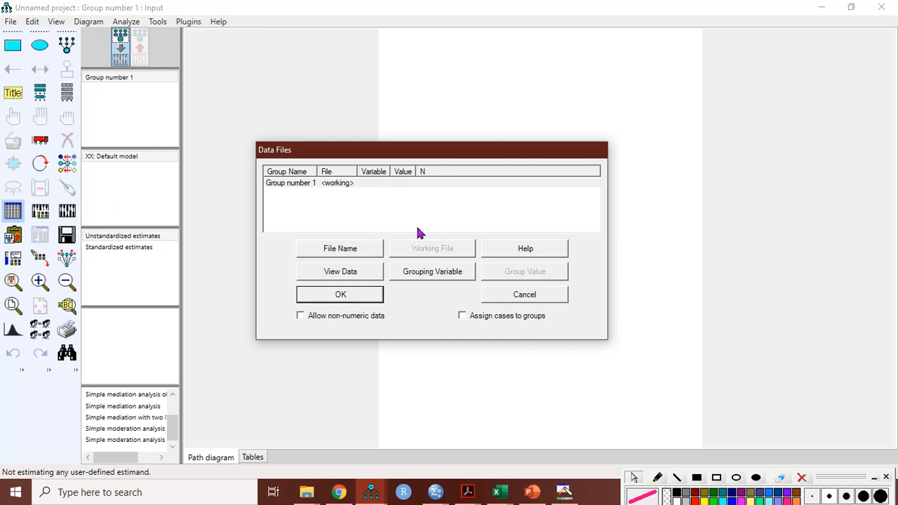
left_click(344, 251)
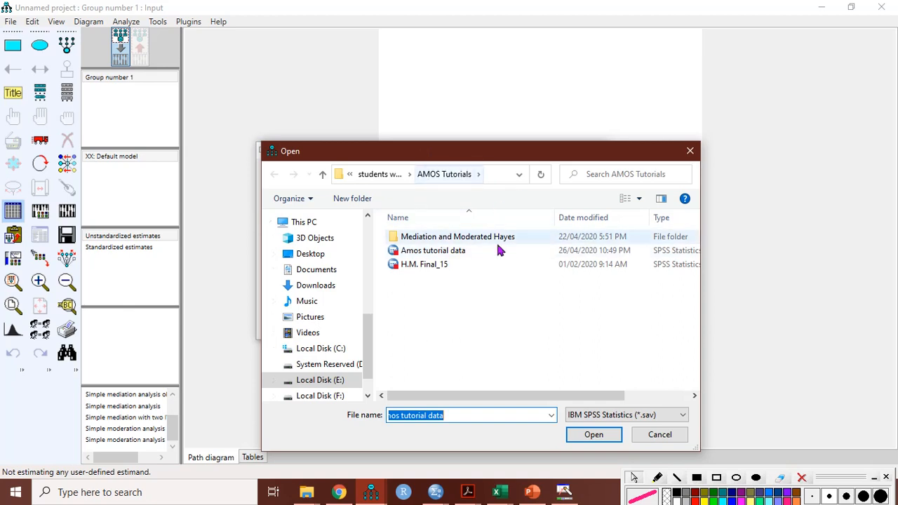
left_click(462, 257)
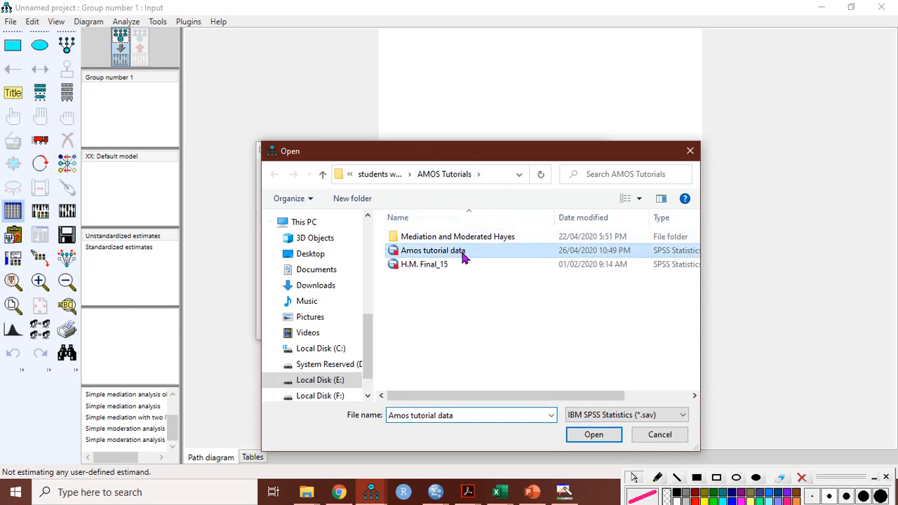
double_click(461, 251)
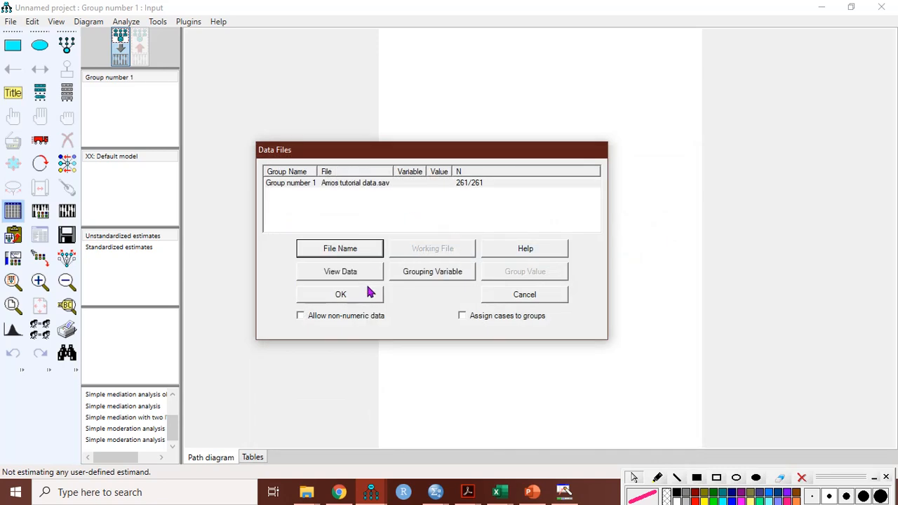
left_click(340, 295)
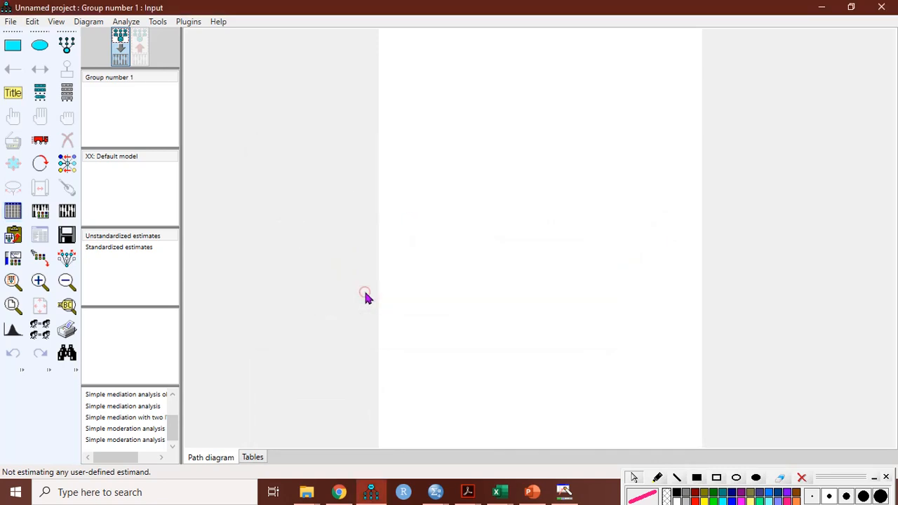
Place the data set variables MJBANX, MEXWL, MEMST and Interactionterm in the diagram, with MJBANX beside a vertical column of the other three
left_click(67, 92)
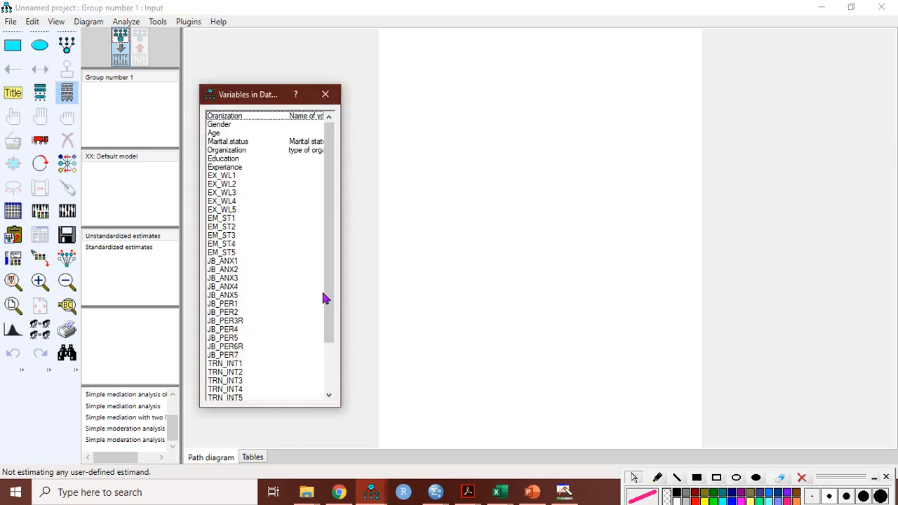
left_click_drag(328, 295, 328, 361)
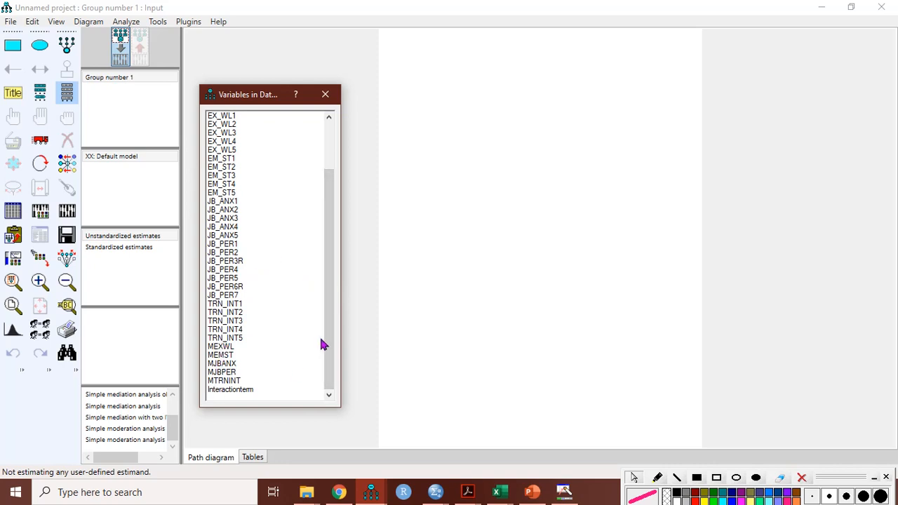
left_click_drag(327, 253, 335, 177)
left_click_drag(327, 217, 336, 320)
left_click_drag(275, 333, 257, 334)
left_click_drag(224, 368, 614, 216)
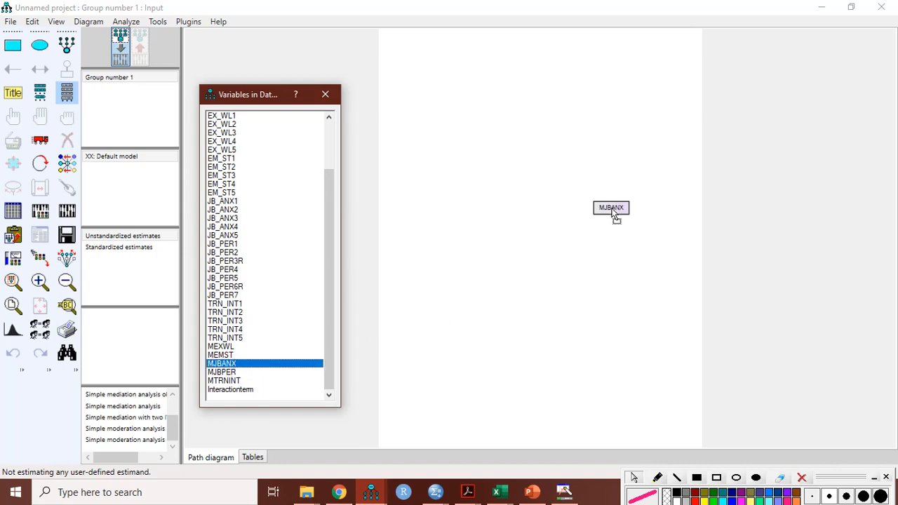
left_click_drag(231, 351, 463, 191)
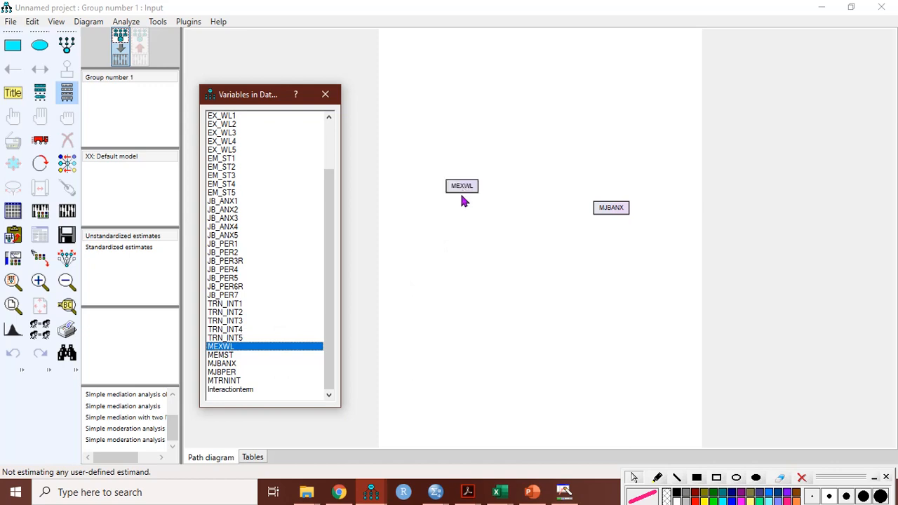
left_click_drag(229, 356, 461, 218)
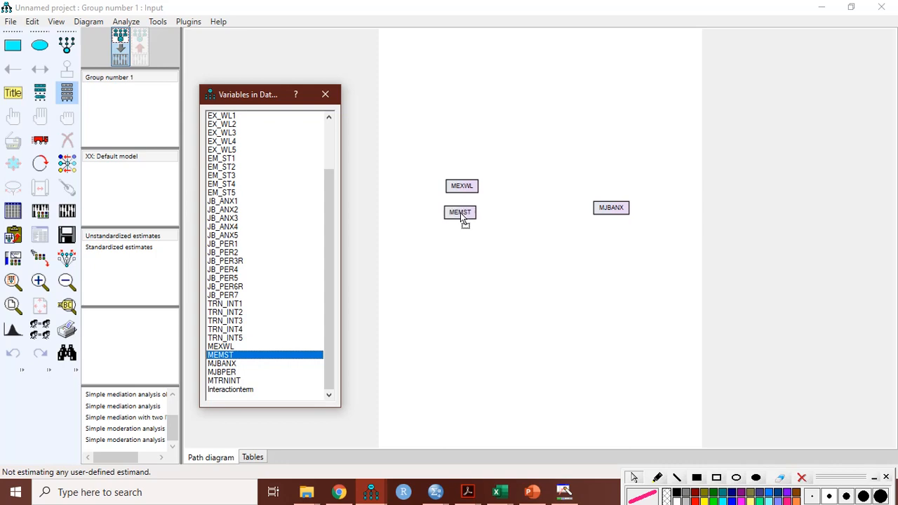
left_click_drag(224, 391, 461, 242)
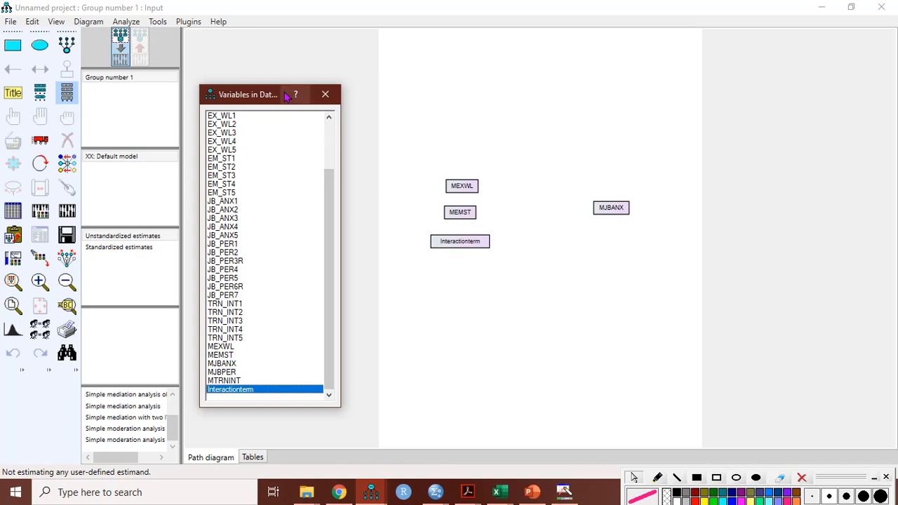
left_click(325, 94)
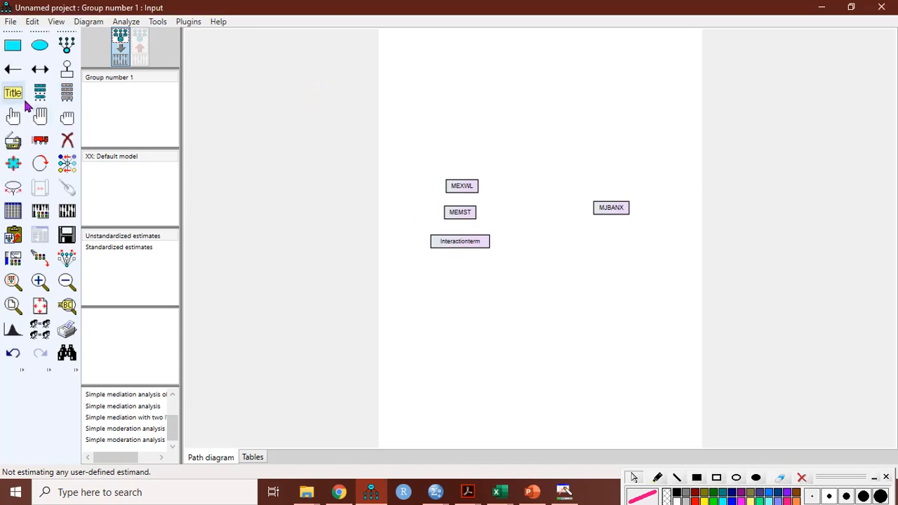
Draw single-headed paths from MEXWL, MEMST and Interactionterm to MJBANX
left_click(13, 69)
mouse_move(481, 188)
left_mouse_down()
mouse_move(604, 209)
mouse_move(586, 206)
left_mouse_up()
left_click_drag(475, 211, 605, 210)
left_click_drag(482, 245, 622, 215)
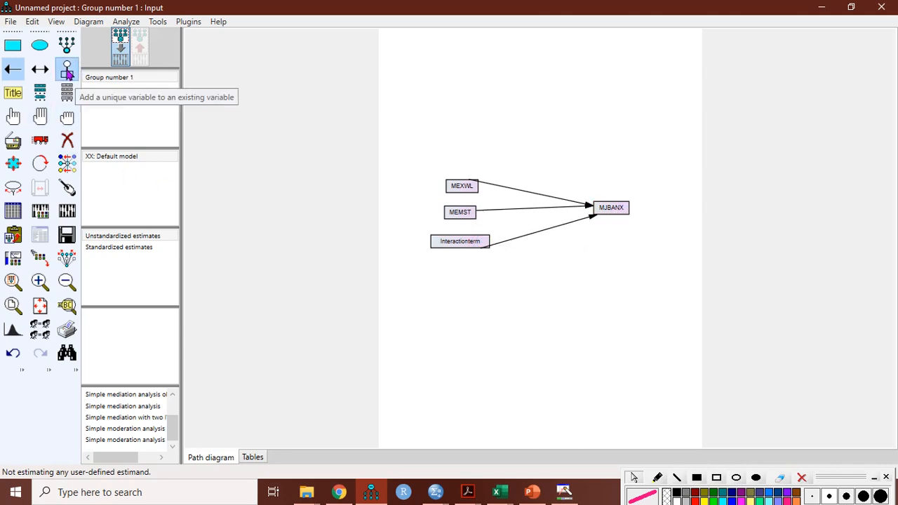
Add a unique error variable to MJBANX and label it with the Name Unobserved Variables plugin
left_click(66, 70)
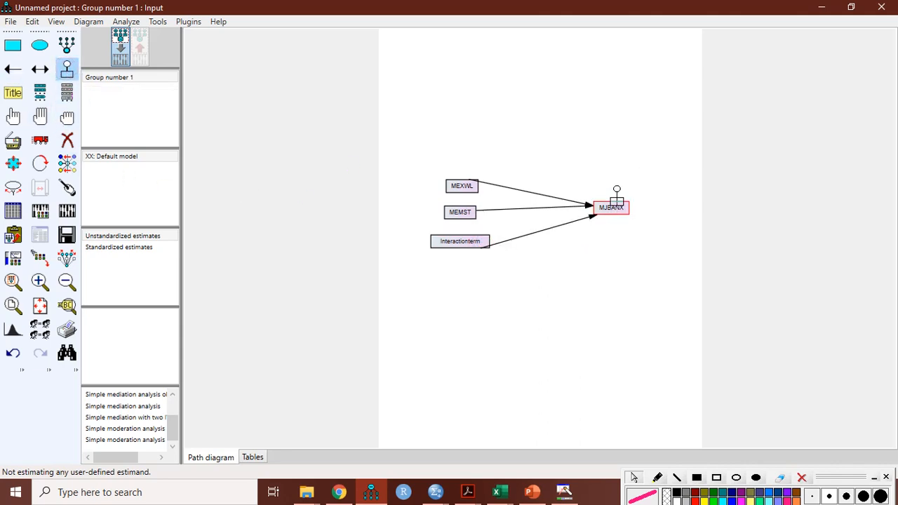
left_click(615, 202)
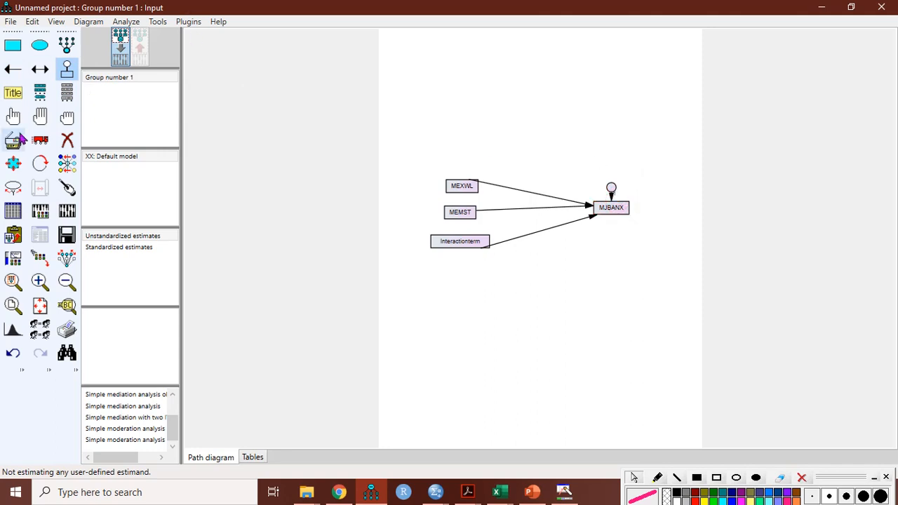
left_click(189, 21)
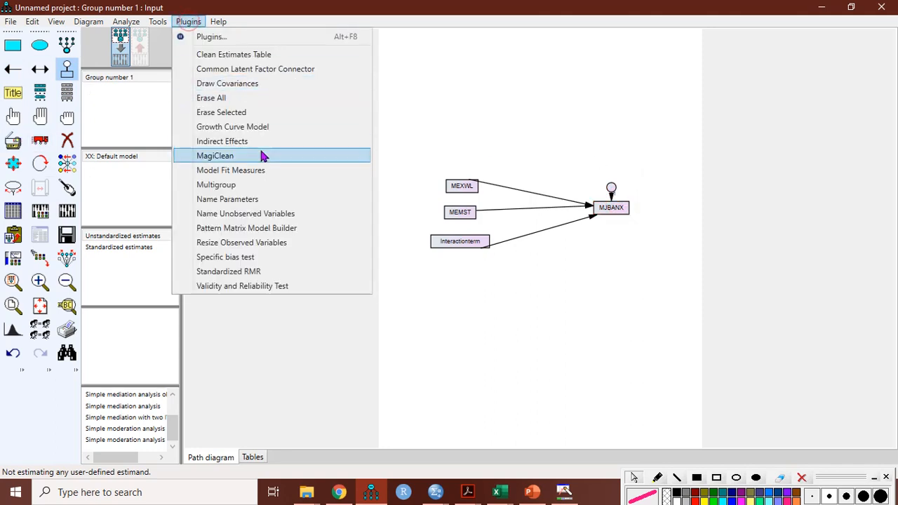
left_click(157, 21)
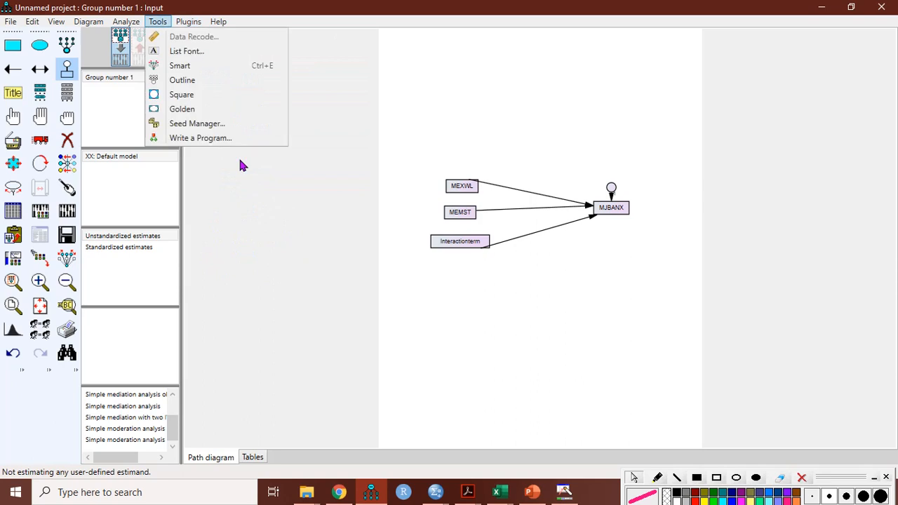
left_click(188, 21)
left_click(247, 214)
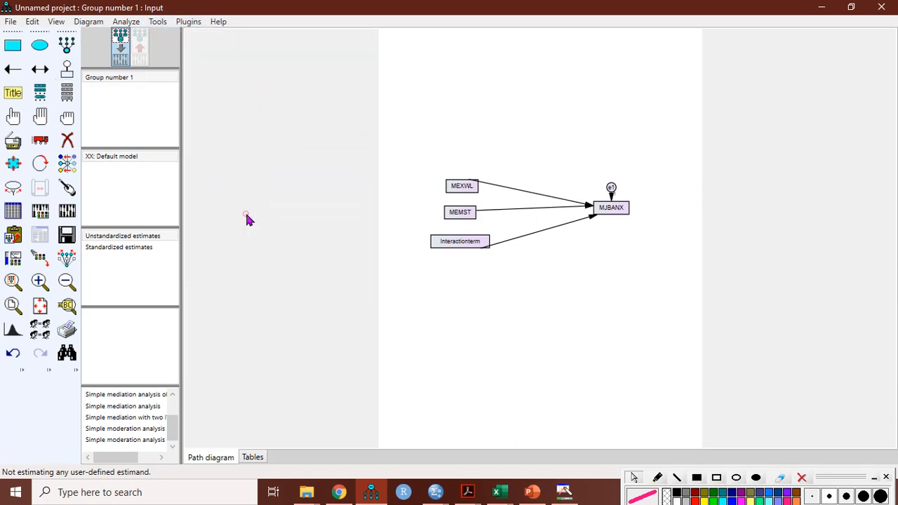
Move the error term higher above MJBANX and enlarge all four observed variable boxes together
left_click(40, 141)
left_click_drag(612, 188, 617, 175)
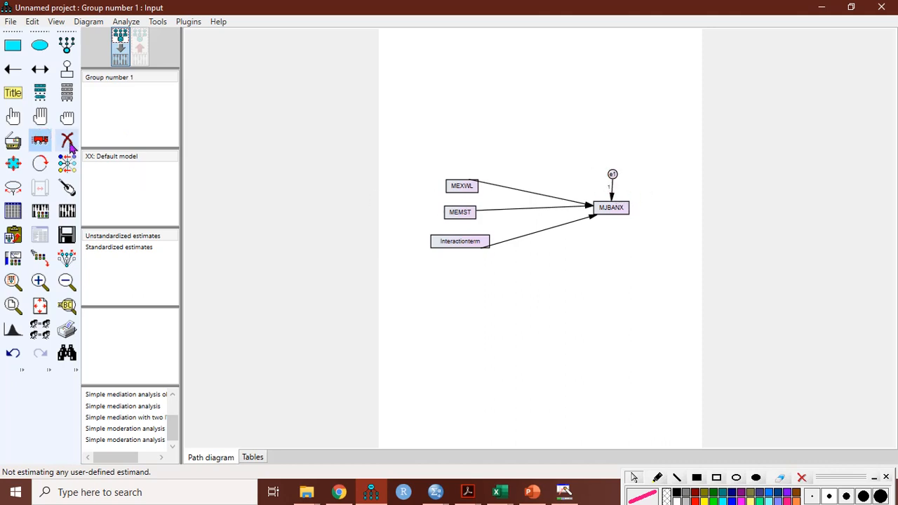
left_click(40, 116)
left_click(14, 165)
left_click_drag(630, 215, 667, 233)
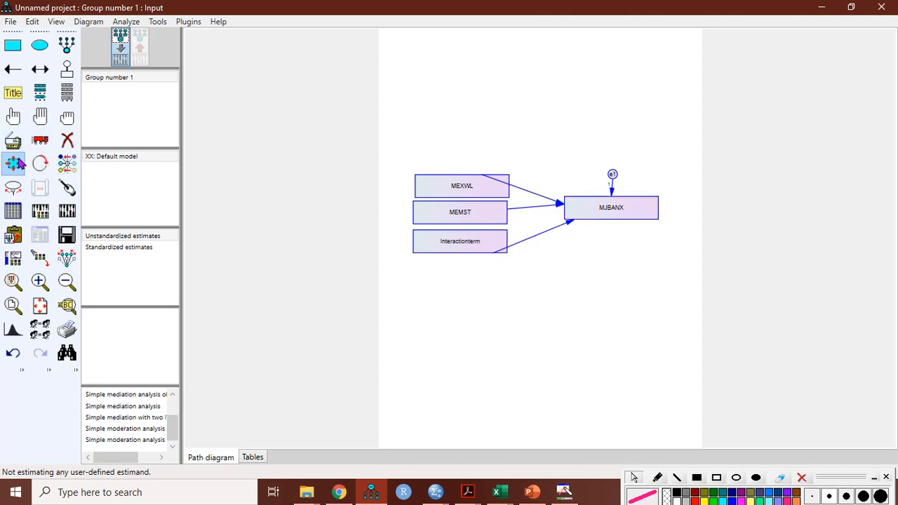
left_click(67, 116)
Shift MJBANX away from the predictors and space MEXWL, MEMST and Interactionterm evenly in an aligned column
left_click(40, 141)
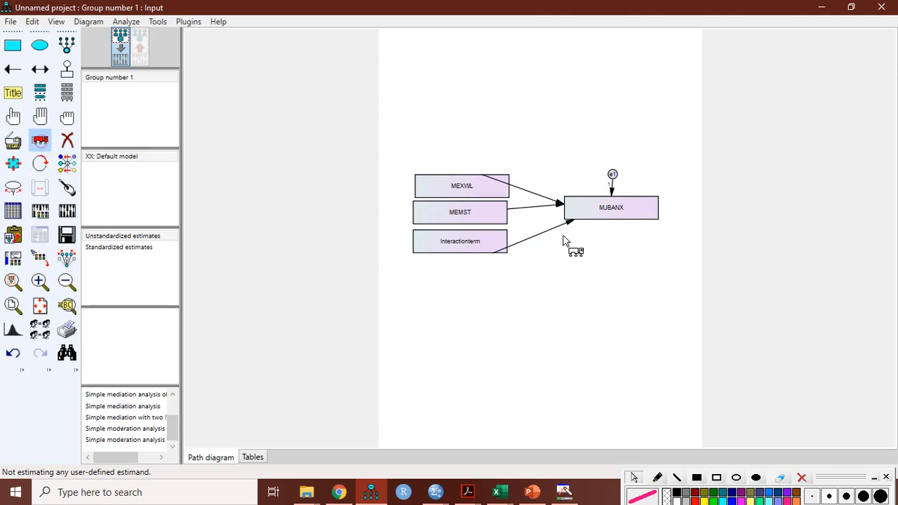
left_click_drag(608, 217, 634, 231)
left_click_drag(502, 249, 492, 281)
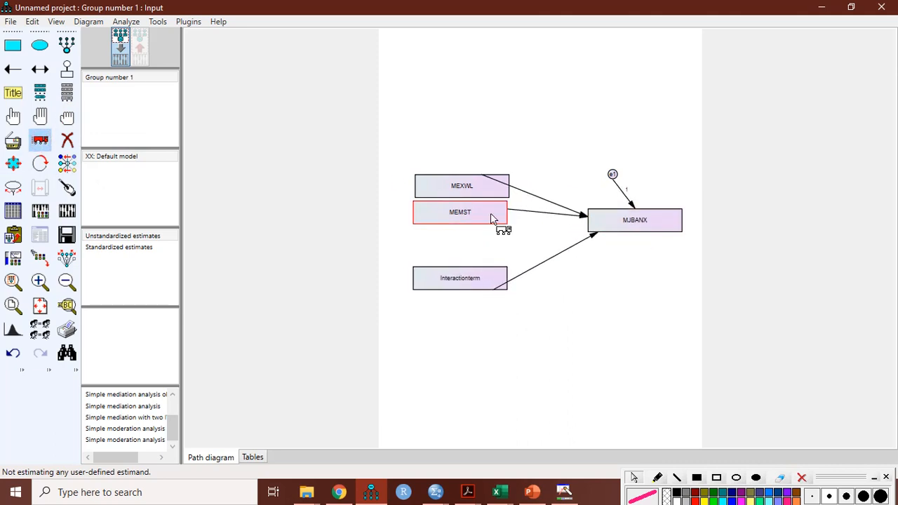
left_click_drag(498, 223, 499, 234)
left_click_drag(480, 186, 475, 166)
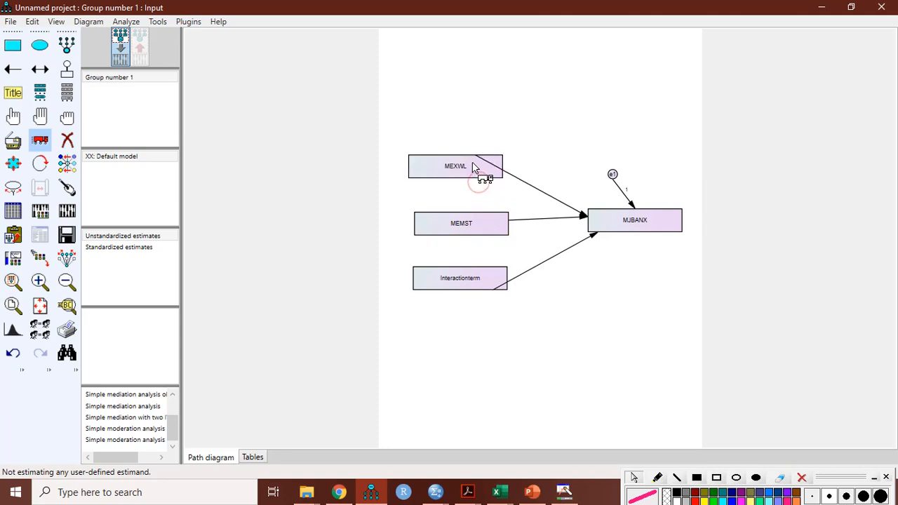
left_click_drag(494, 236, 482, 231)
left_click_drag(491, 278, 488, 279)
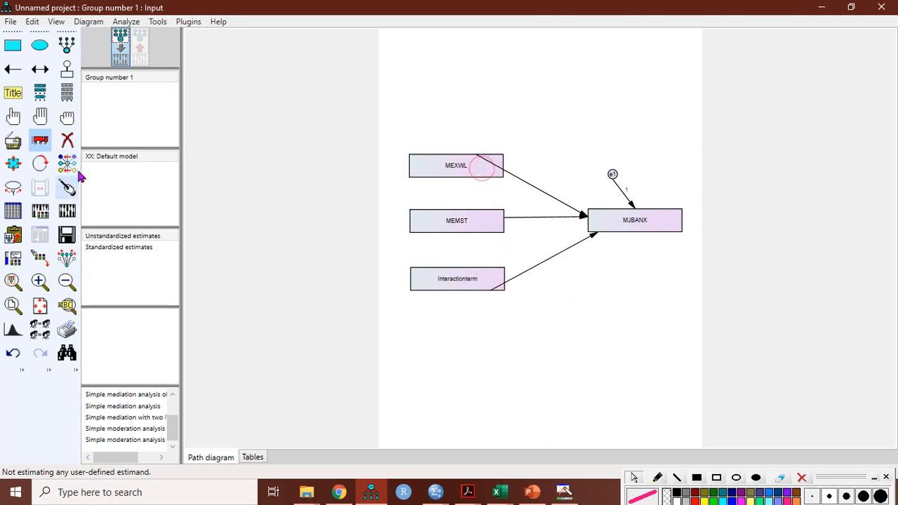
Touch up the path connections at the variable boxes and move the error term directly above the centre of MJBANX
left_click(67, 188)
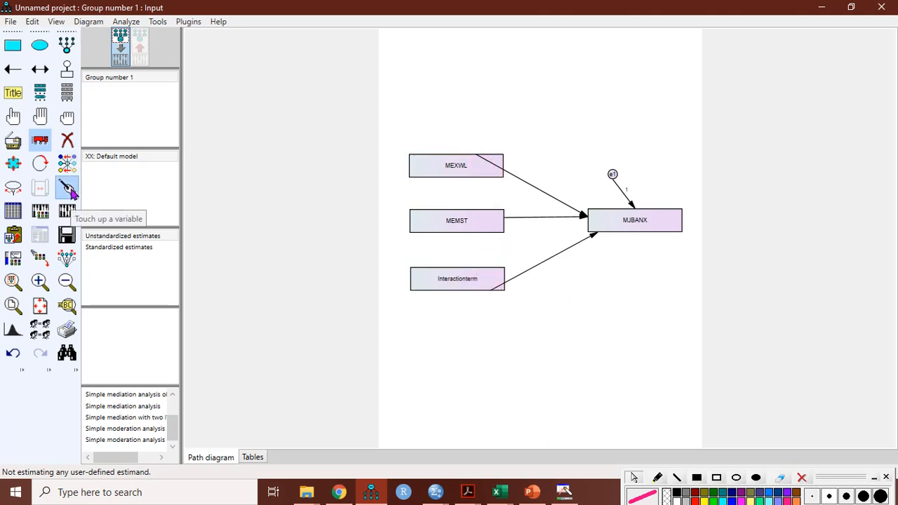
left_click(457, 170)
left_click(480, 228)
left_click(486, 275)
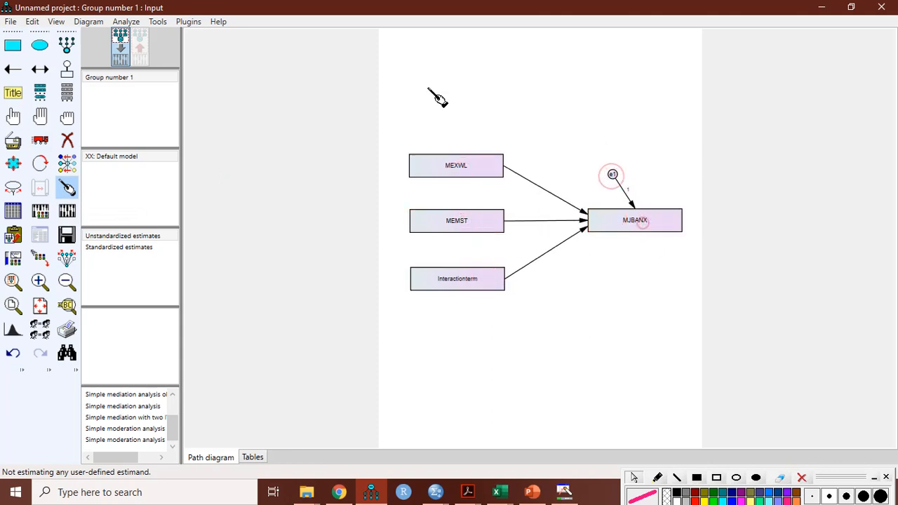
left_click(40, 139)
left_click_drag(618, 176, 633, 174)
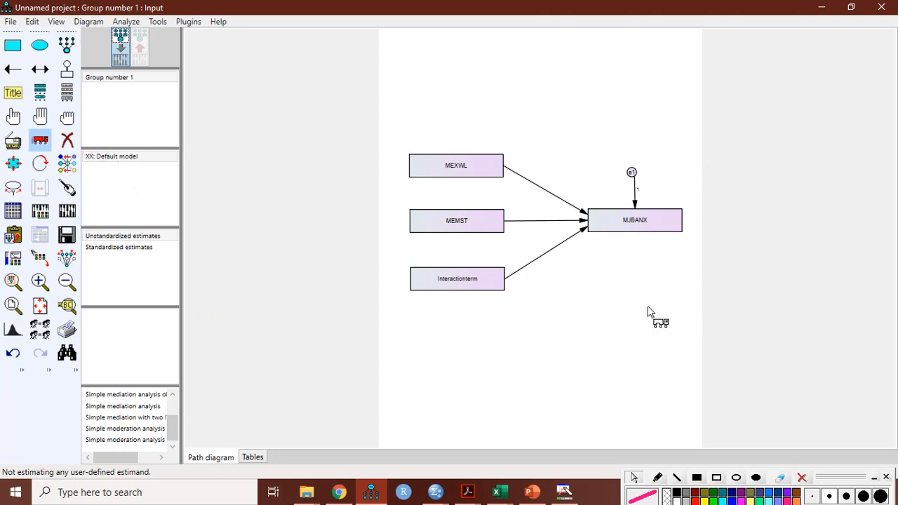
Examine the conditional effect of X in Equation 4 of hayes2019.pdf in Adobe Acrobat, and return to Amos
mouse_move(467, 492)
left_click(395, 433)
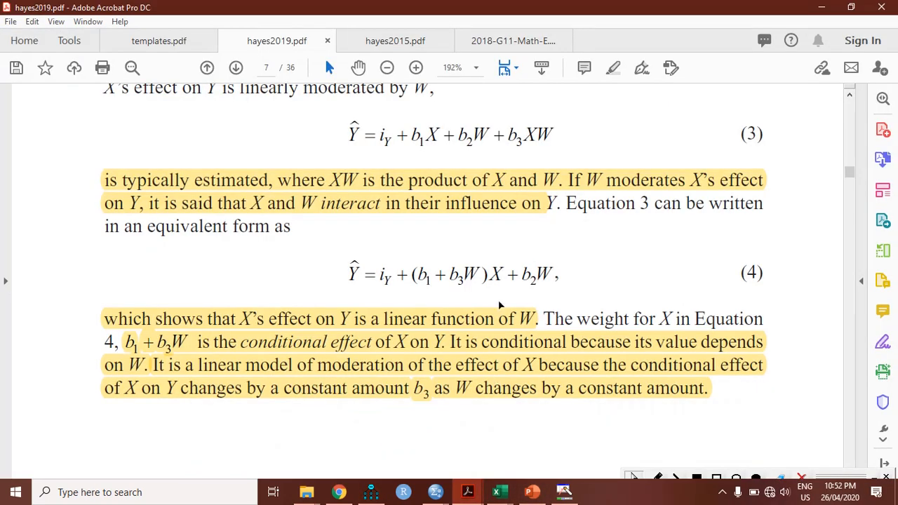
left_click_drag(412, 274, 468, 298)
left_click(296, 276)
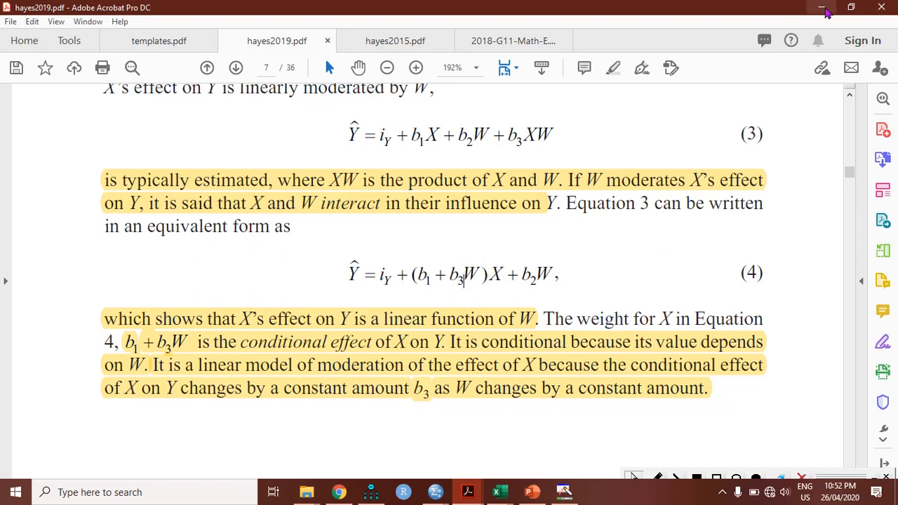
left_click(372, 492)
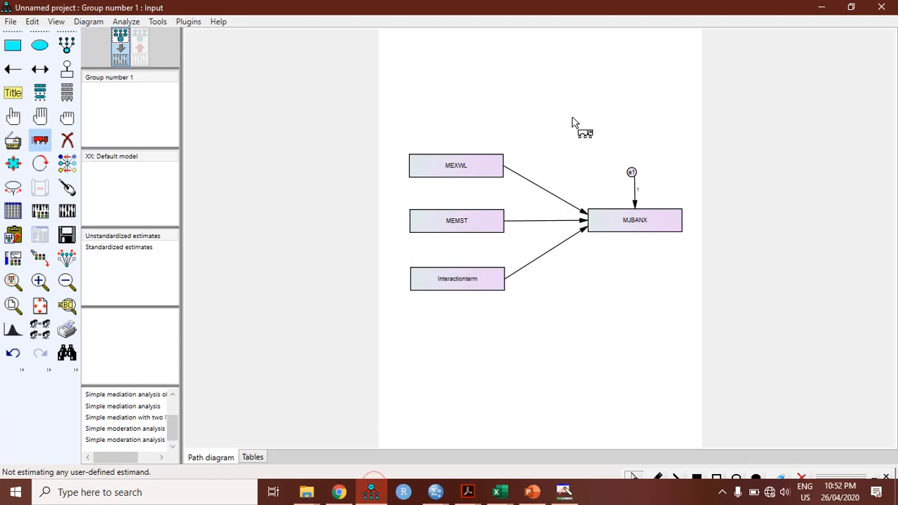
Check the linked data file and review the estimation and output options in the analysis properties
left_click(12, 212)
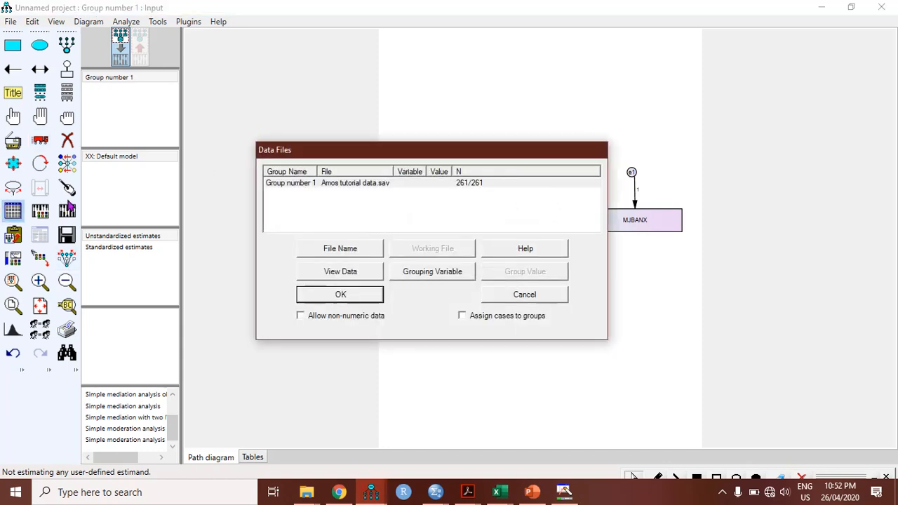
left_click(524, 295)
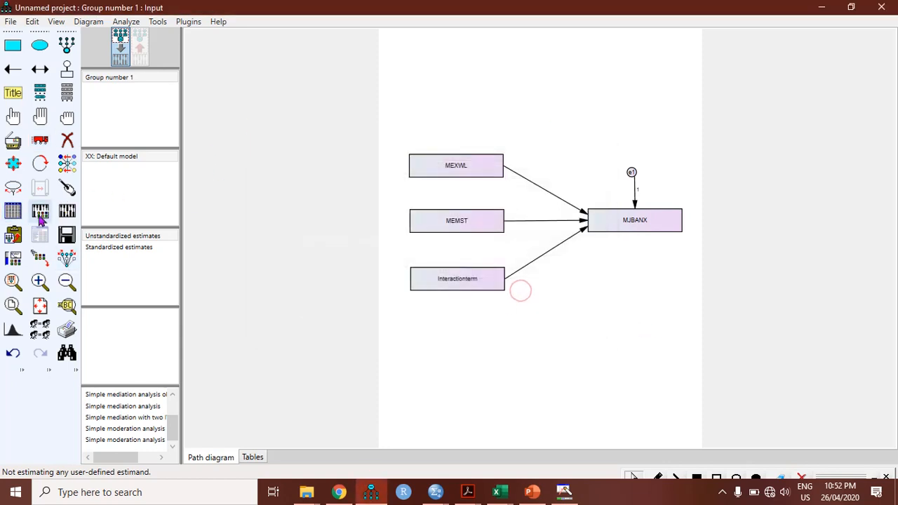
left_click(40, 214)
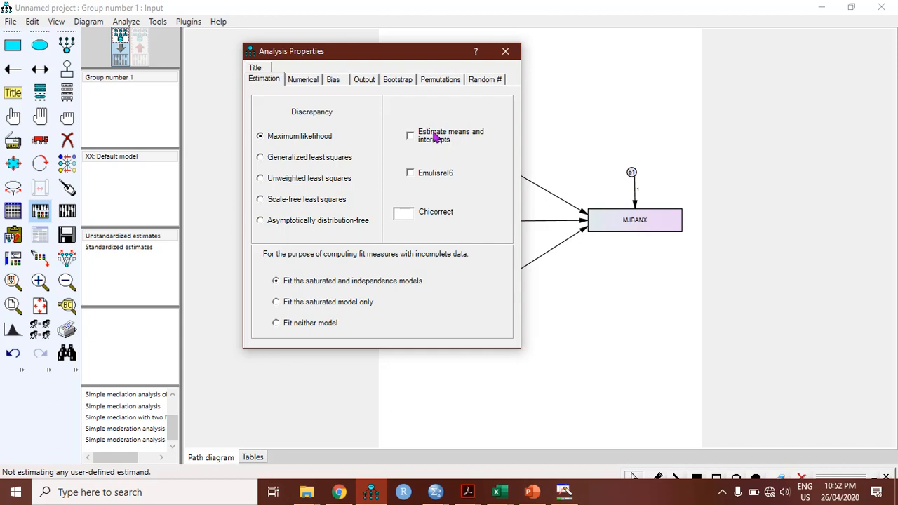
left_click(363, 81)
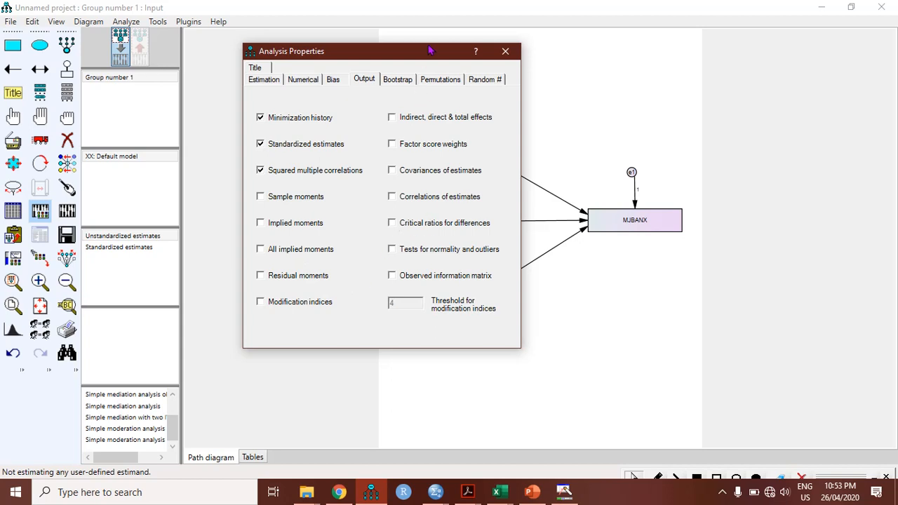
left_click_drag(430, 49, 288, 106)
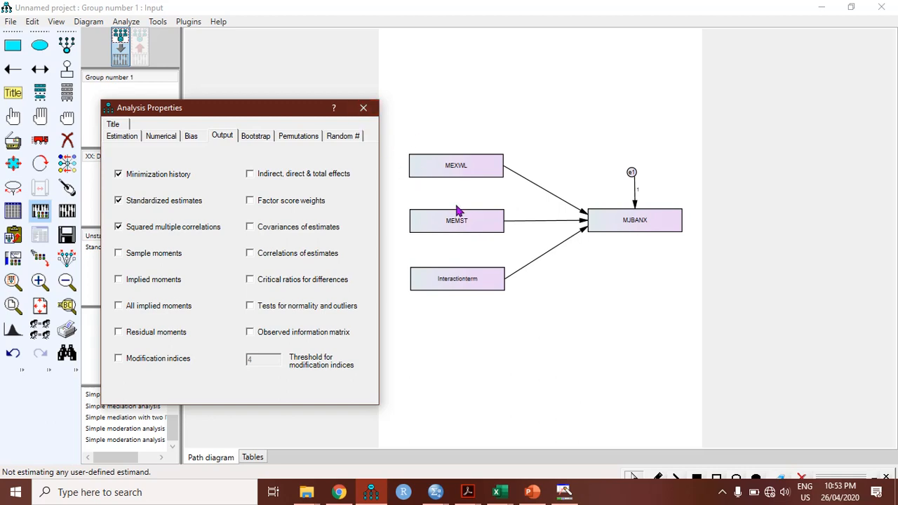
left_click(365, 113)
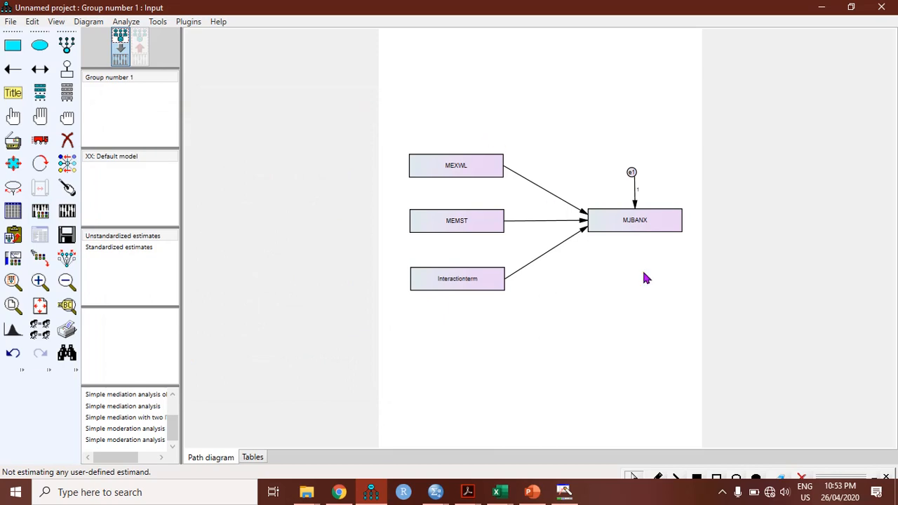
Calculate the estimates with the predictors left uncorrelated and save the model as Simple moderation analysis 1, replacing the existing file
left_click(68, 213)
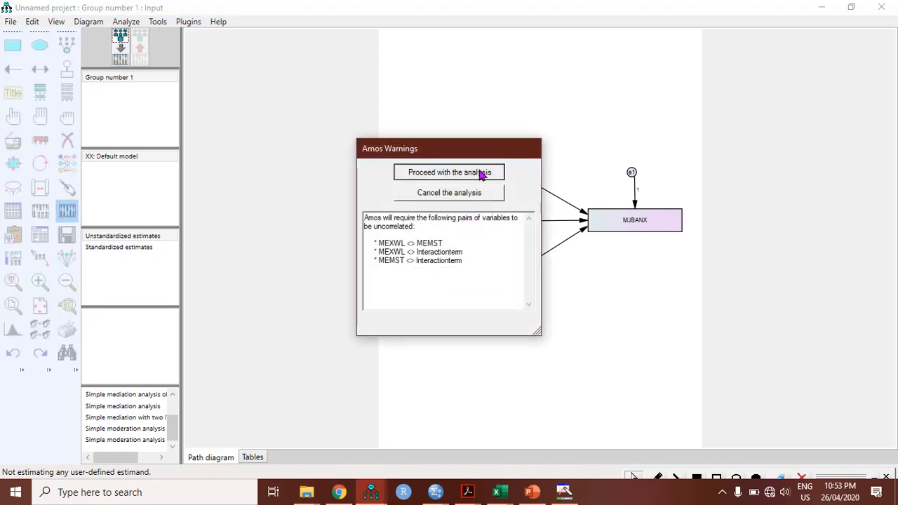
left_click(481, 174)
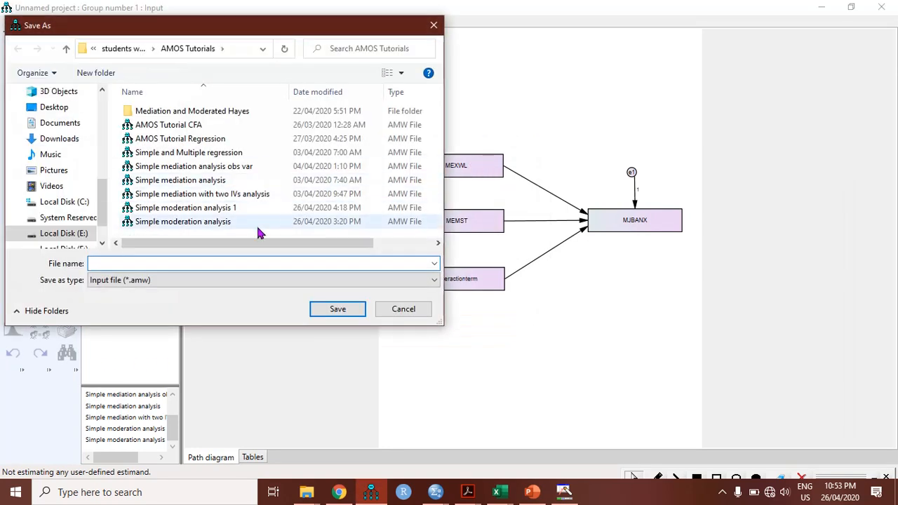
left_click(214, 209)
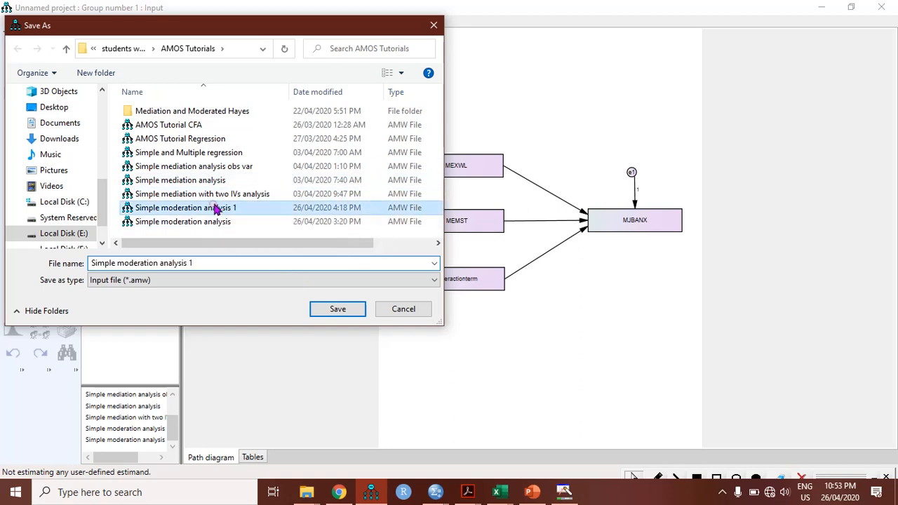
left_click(337, 310)
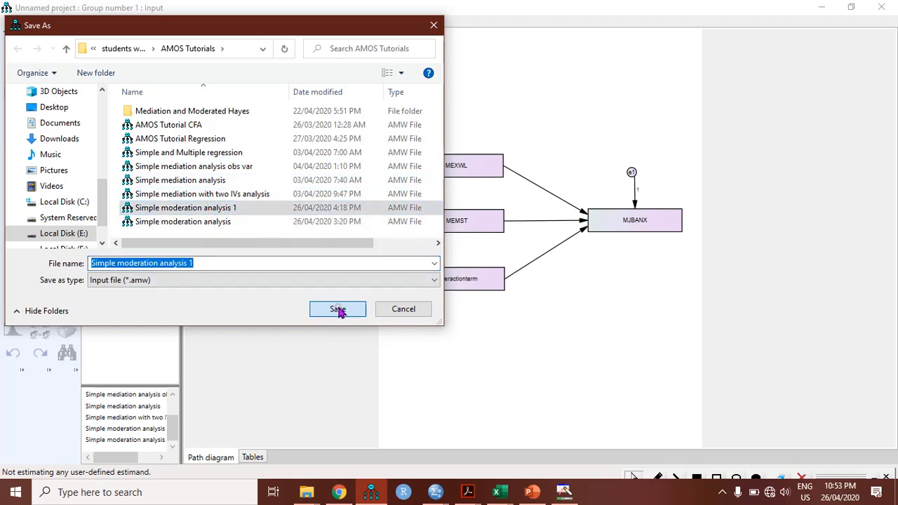
left_click(489, 251)
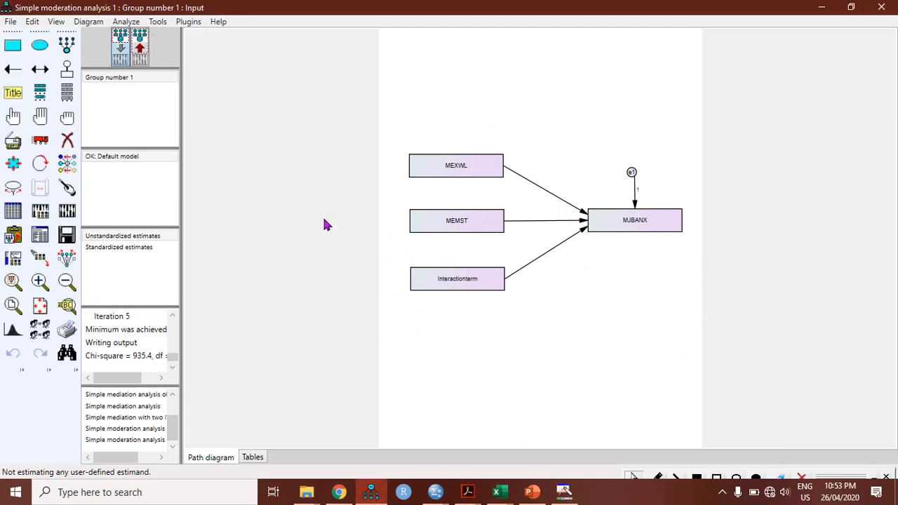
Recheck the analysis output options, and display the Estimates section of the text output in a widened results view
left_click(40, 211)
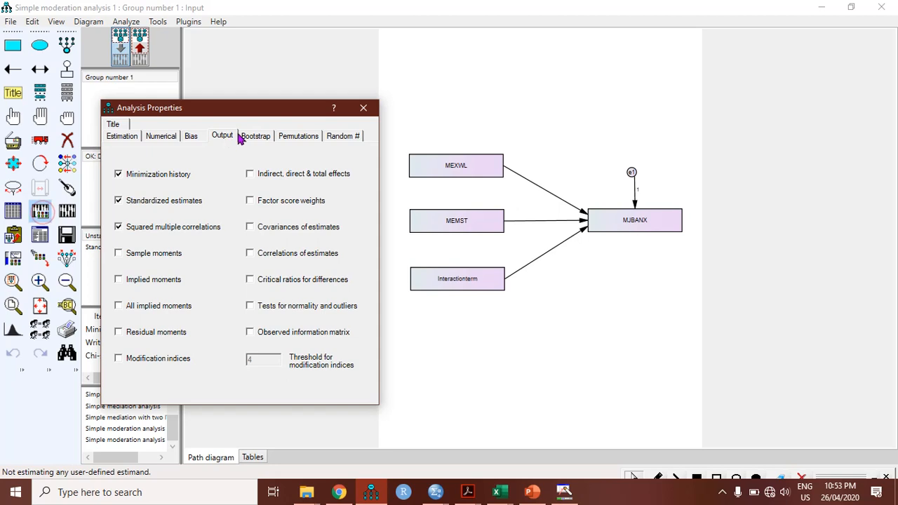
left_click(363, 109)
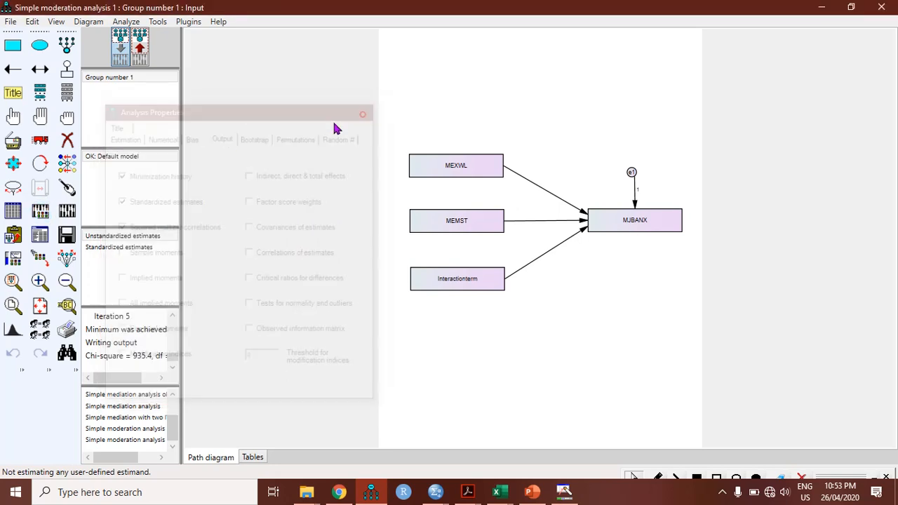
left_click(40, 239)
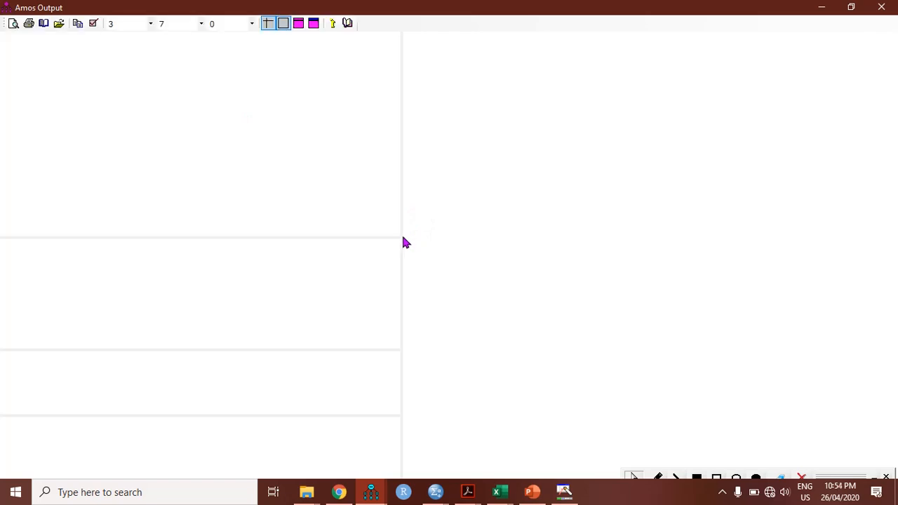
left_click_drag(401, 238, 220, 235)
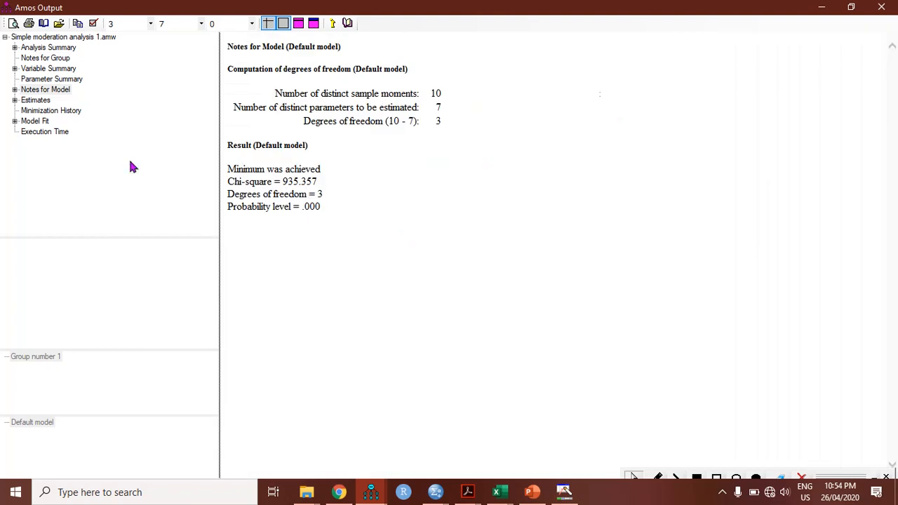
left_click(32, 100)
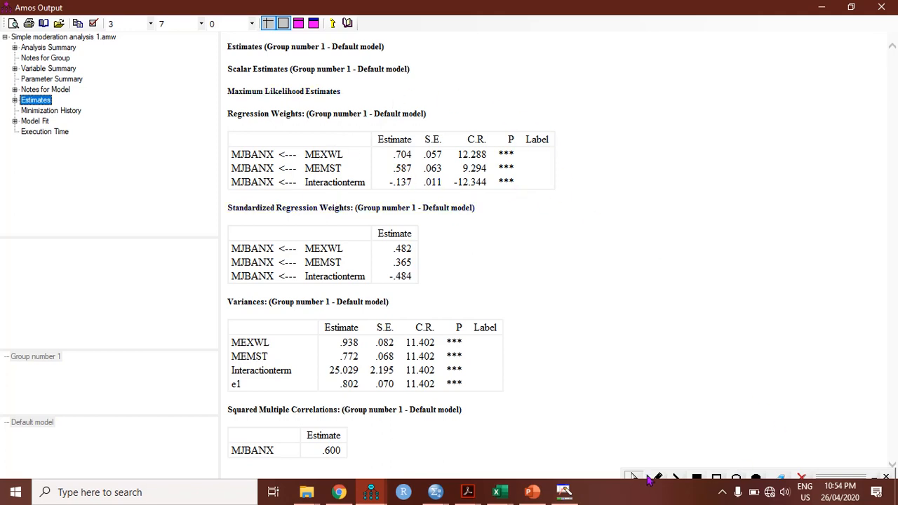
Underline the Interactionterm row of the regression weights with the screen annotation pen, and erase the mark
left_click(565, 493)
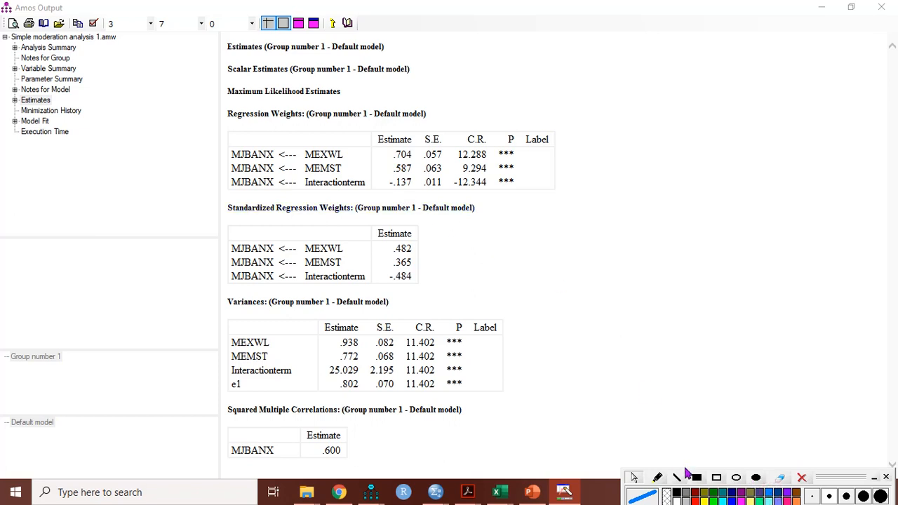
left_click(658, 478)
left_click_drag(387, 191, 520, 188)
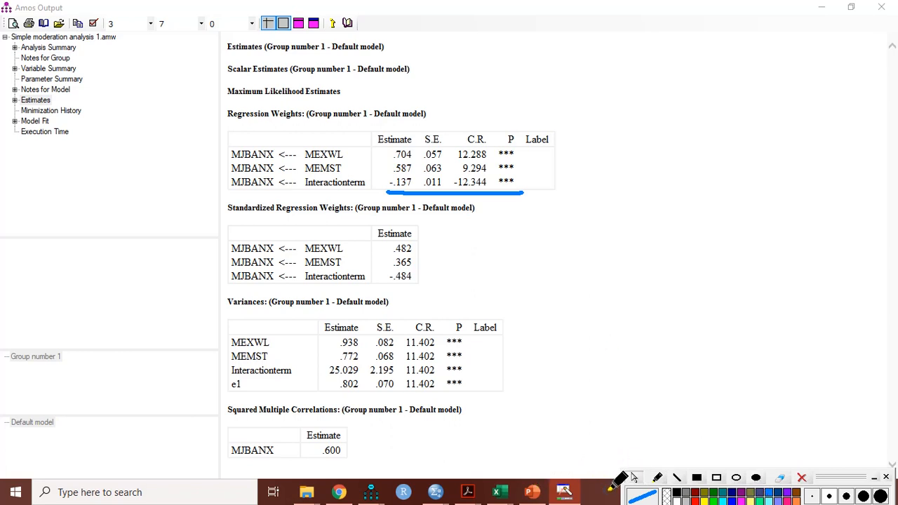
left_click(802, 478)
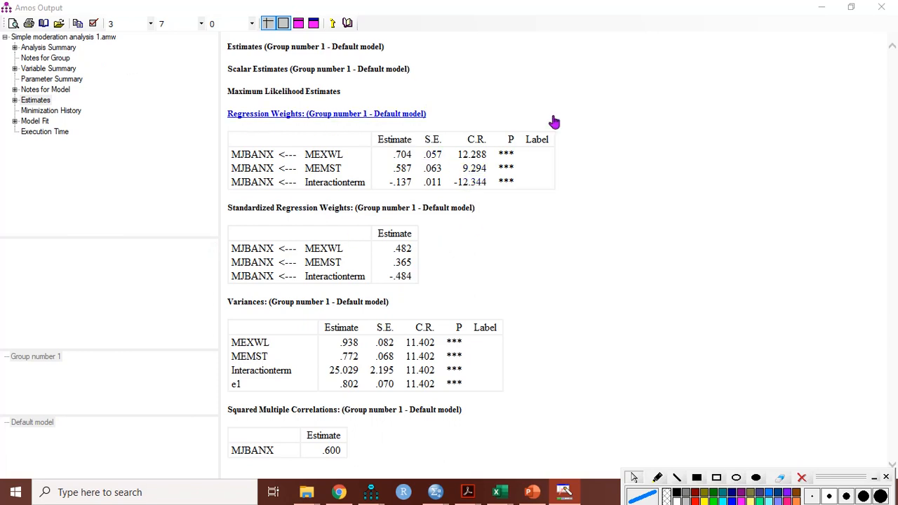
Leave the output and review Equations 3 and 4 of hayes2019.pdf in Adobe Acrobat, and return to the Amos path diagram
left_click(822, 10)
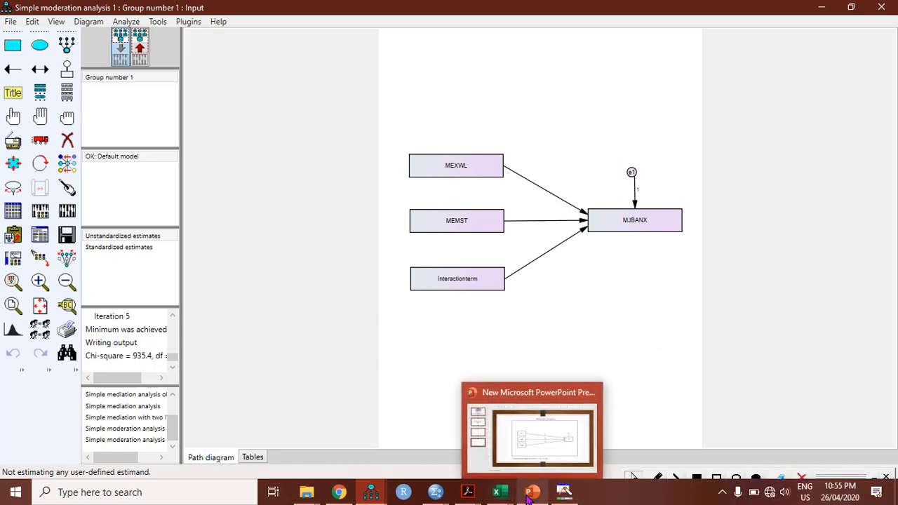
mouse_move(468, 492)
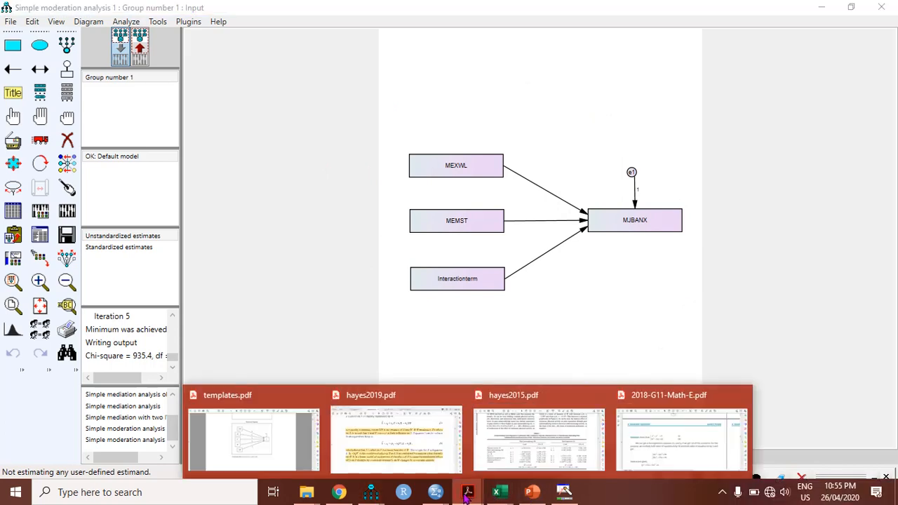
left_click(431, 453)
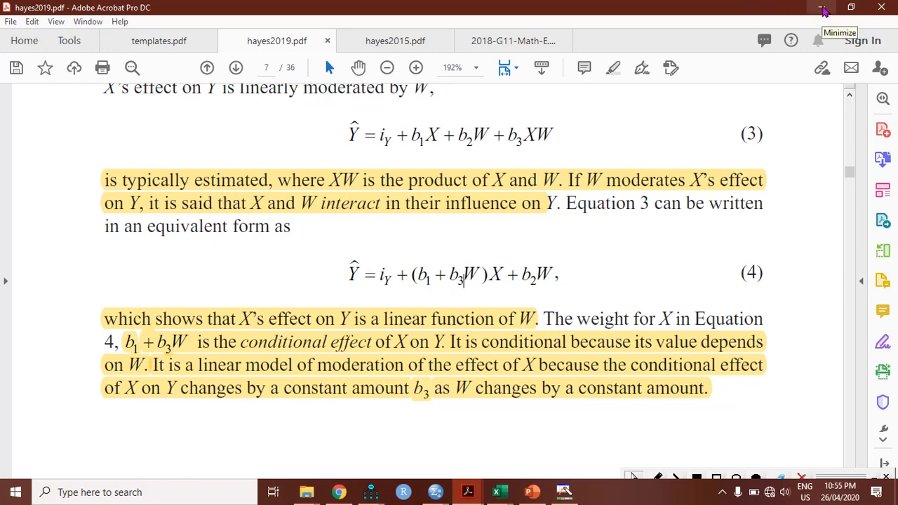
left_click(823, 10)
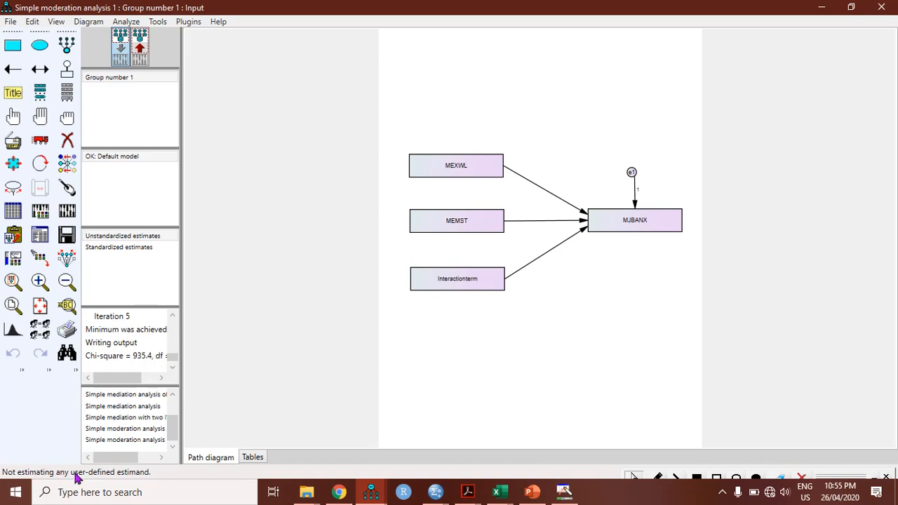
Load Hayes process Model 1.SimpleEstimand as the model's user-defined estimand
right_click(98, 478)
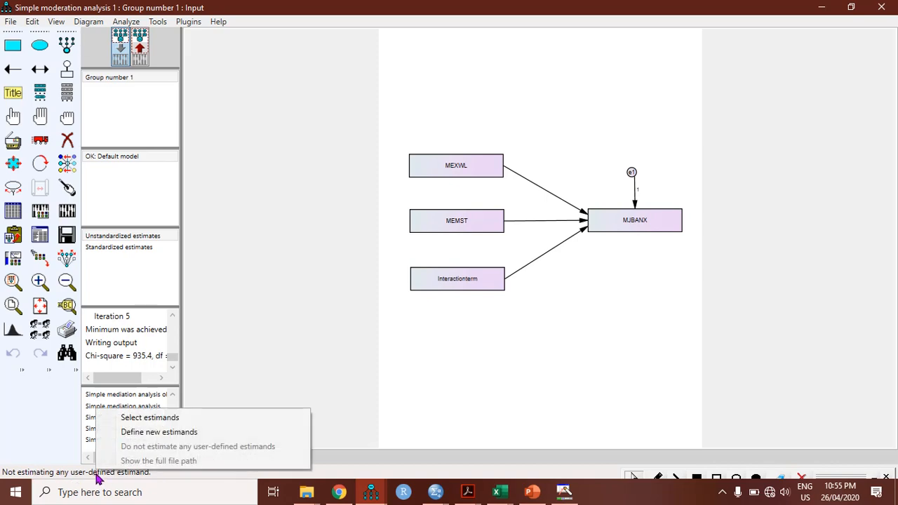
left_click(158, 420)
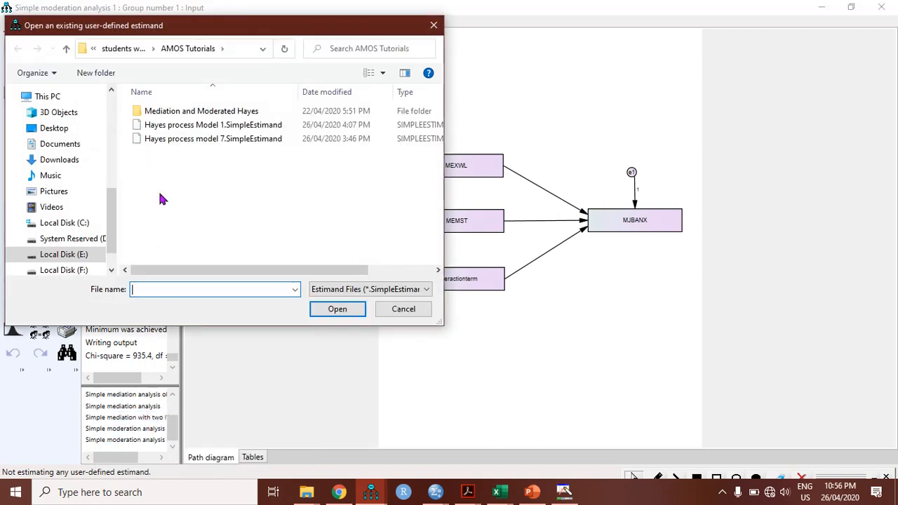
left_click(188, 129)
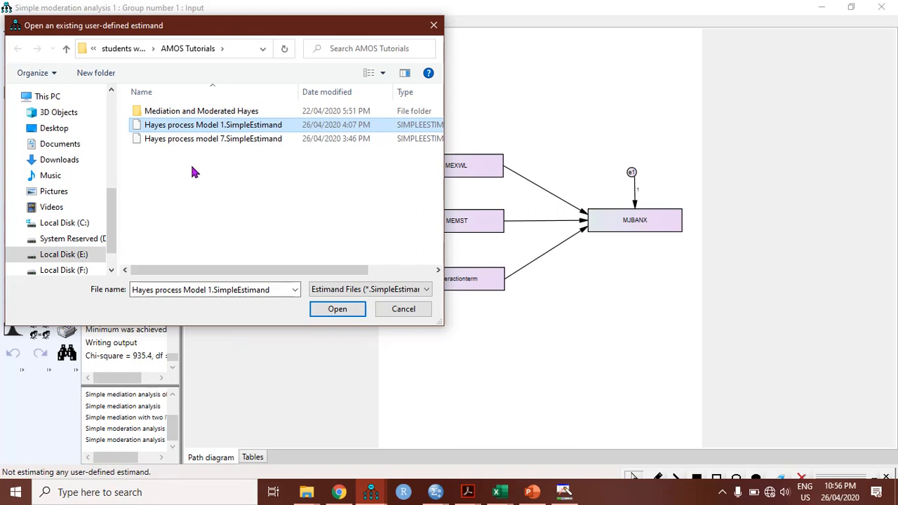
double_click(228, 126)
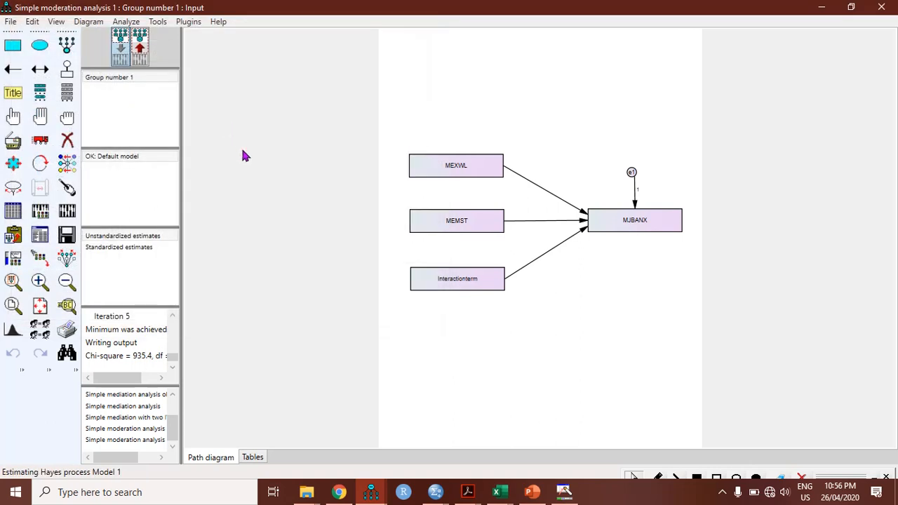
Open the Hayes process Model 1 estimand for editing, review its formulas and syntax errors, and close it
right_click(116, 476)
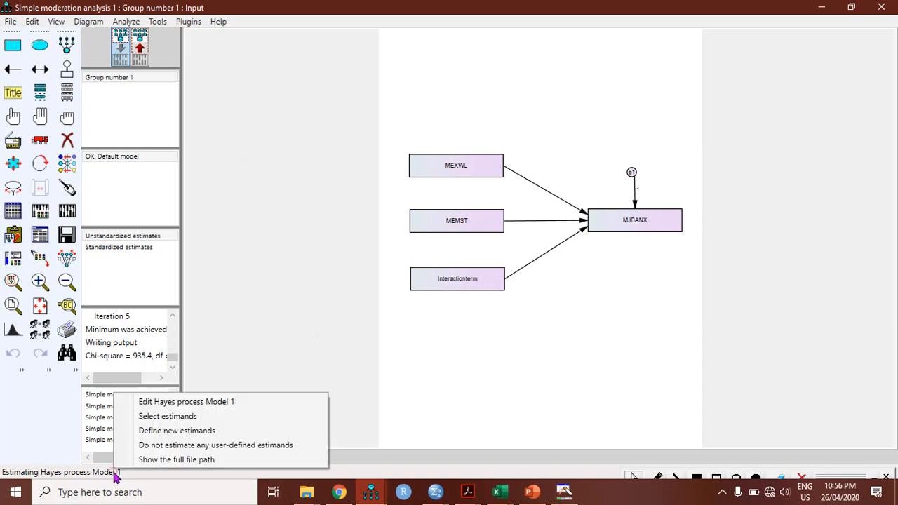
left_click(199, 404)
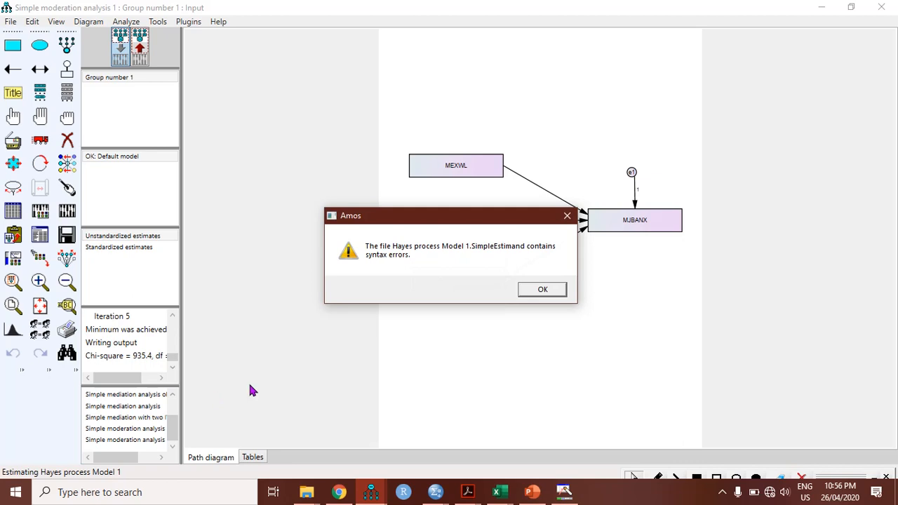
left_click(558, 287)
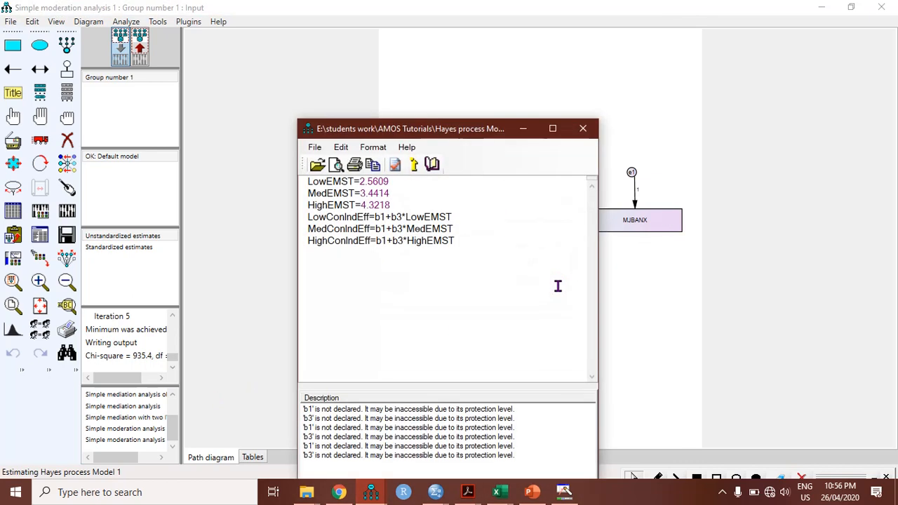
left_click_drag(468, 129, 229, 124)
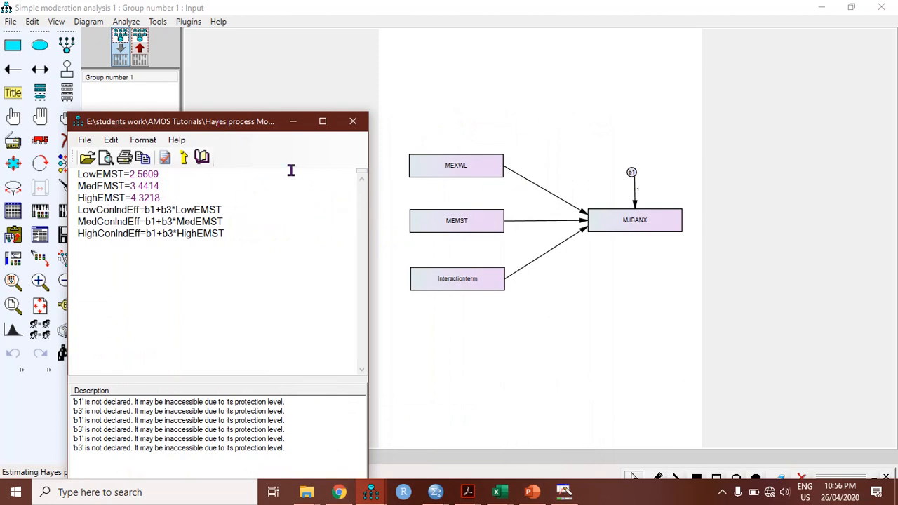
left_click(353, 122)
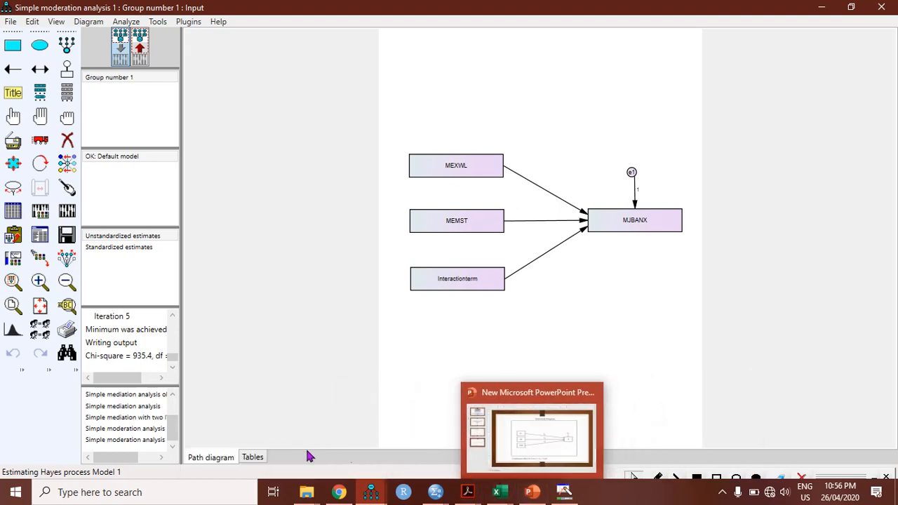
Check the b1, b2 and b3 path labels in the PowerPoint statistical diagram, and return to Amos
left_click(544, 449)
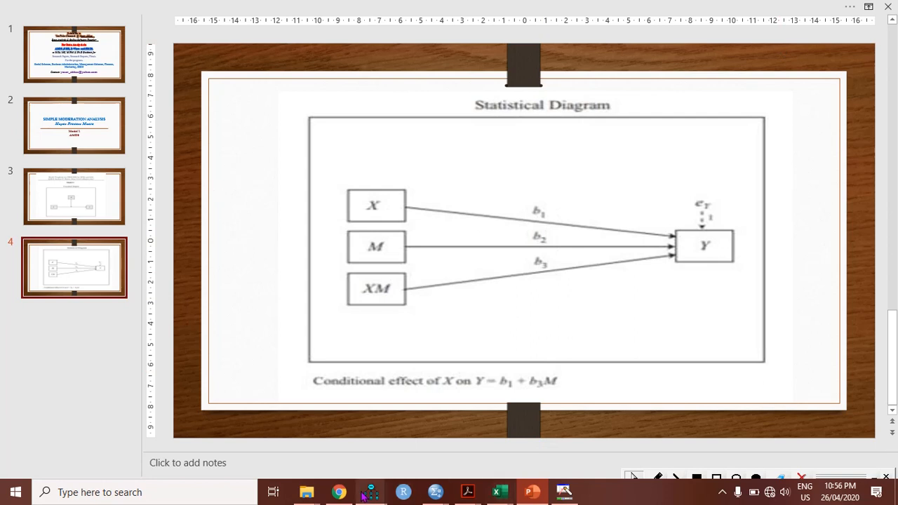
mouse_move(371, 492)
left_click(357, 427)
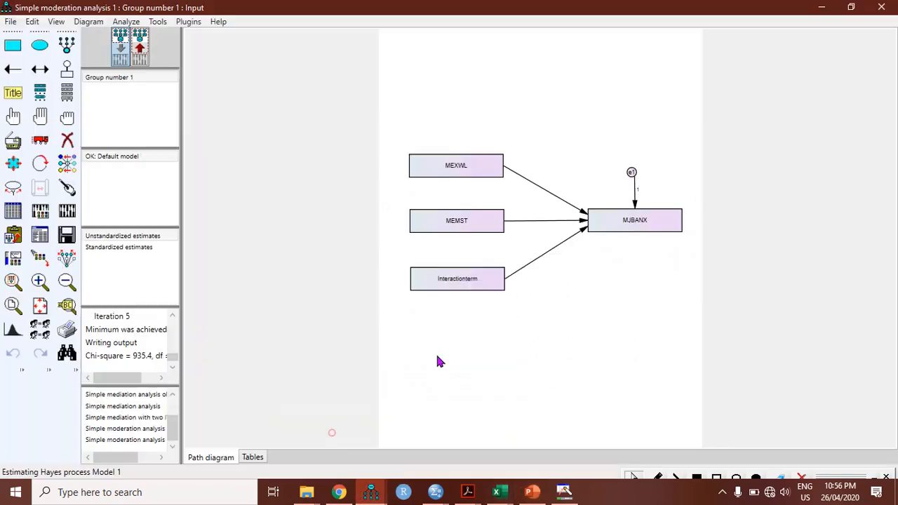
Label the regression weights of the MEXWL, MEMST and Interactionterm paths to MJBANX as b1, b2 and b3 respectively
double_click(583, 217)
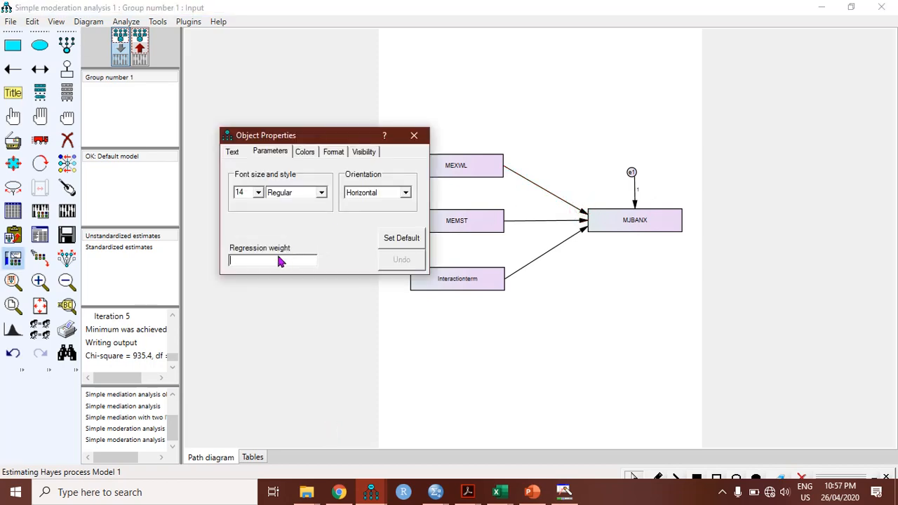
type("b1")
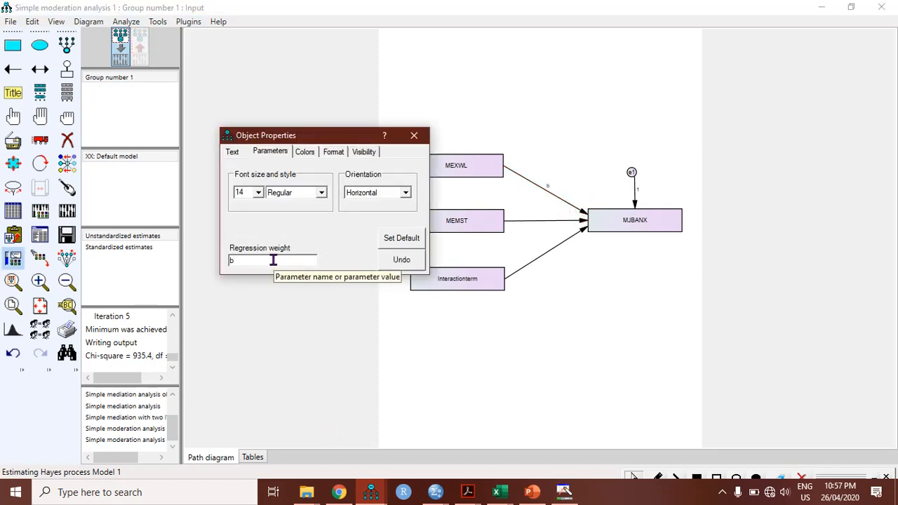
left_click(582, 221)
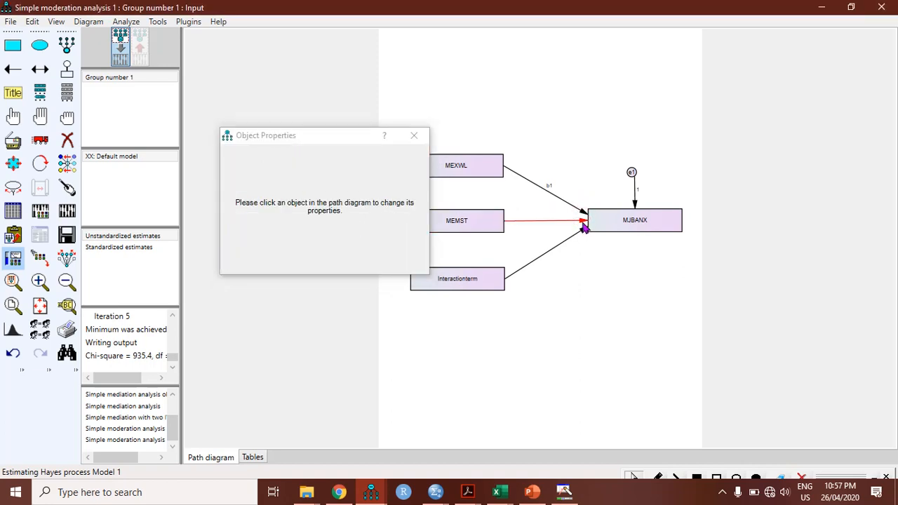
left_click(583, 221)
type("b")
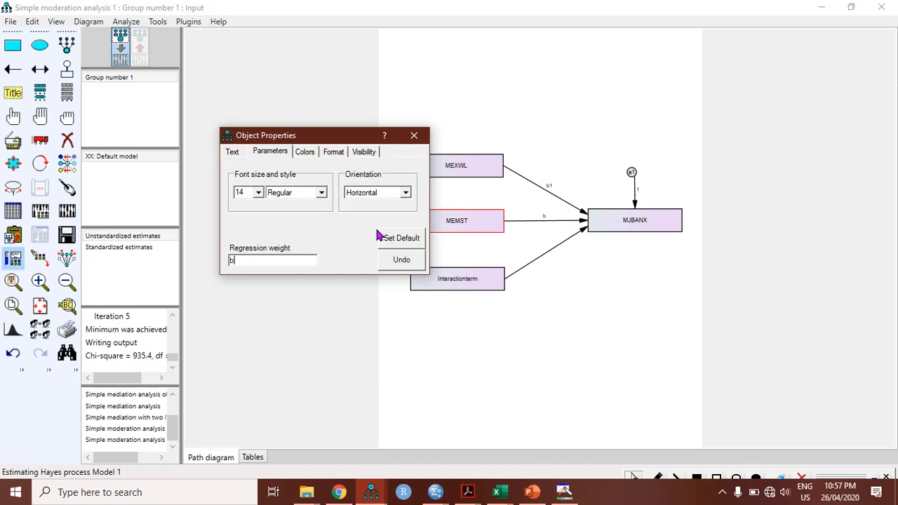
type("2")
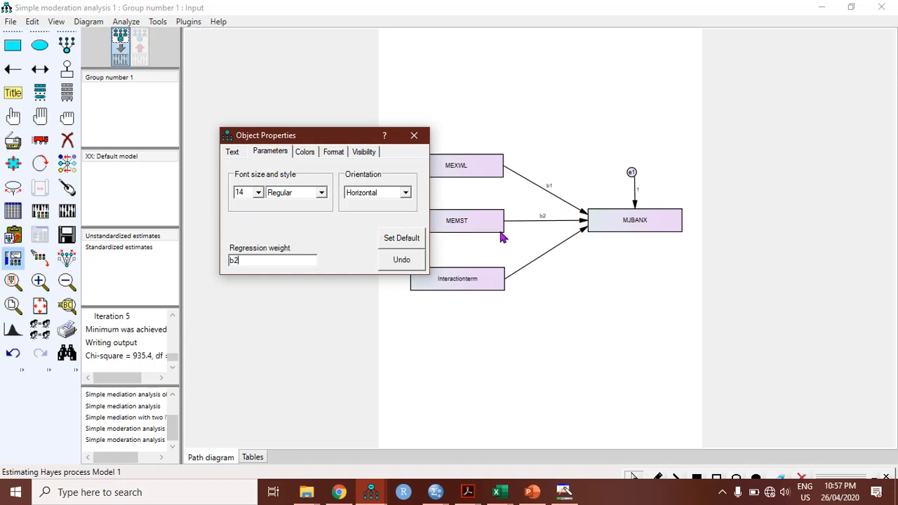
left_click(583, 236)
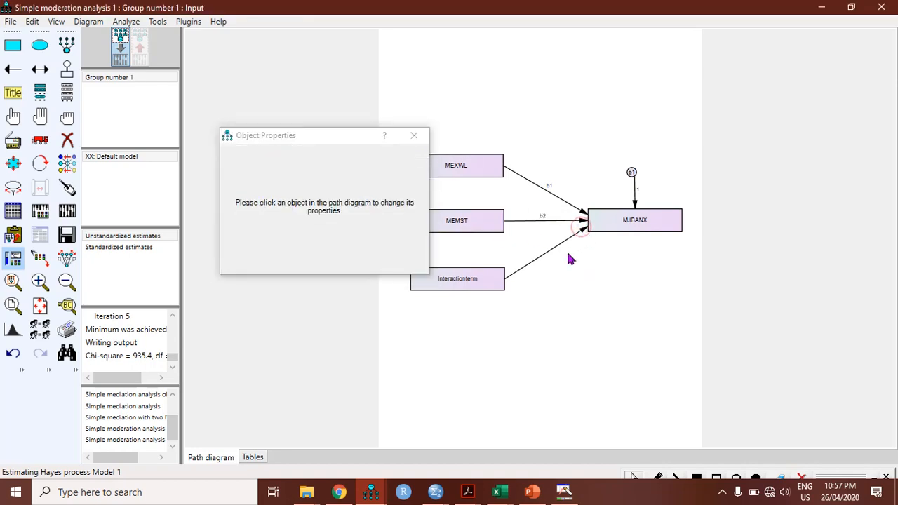
left_click(581, 235)
type("b")
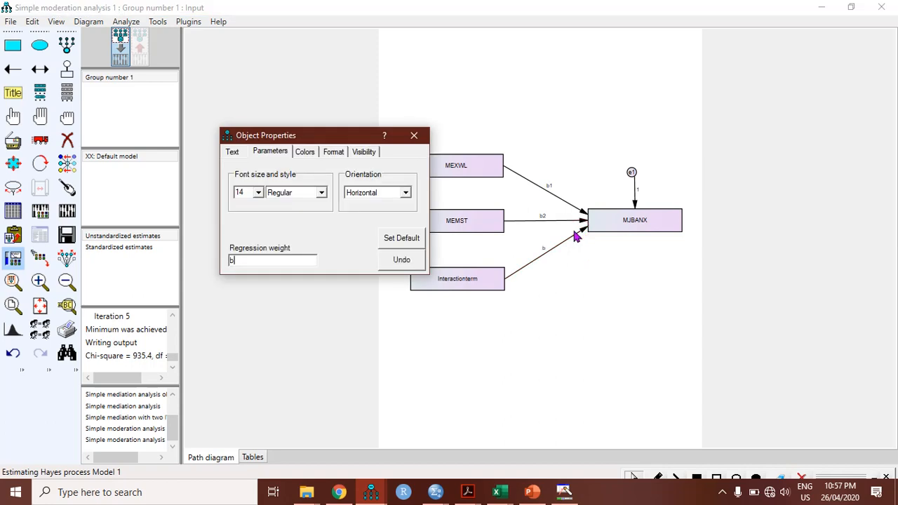
type("3")
left_click(414, 137)
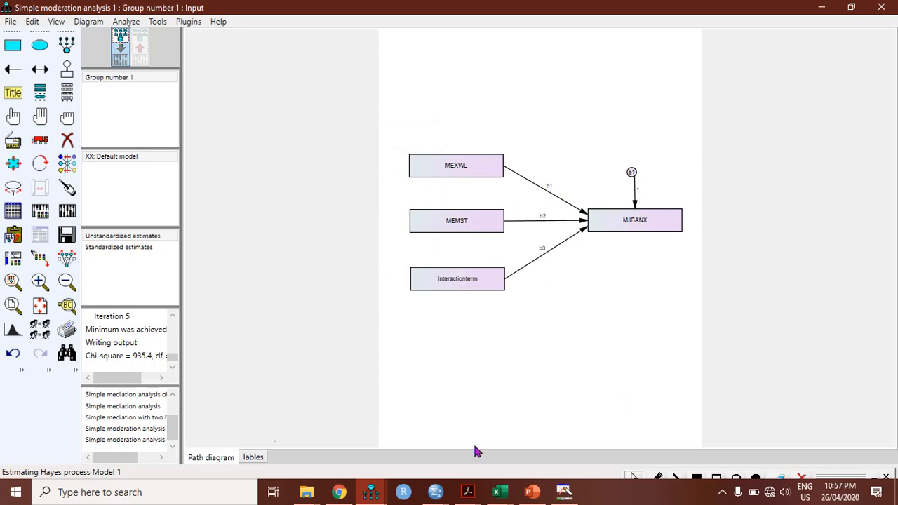
Open the Hayes process Model 1 estimand for editing beside the path diagram, and review its EMST levels and conditional effect formulas
left_click(120, 474)
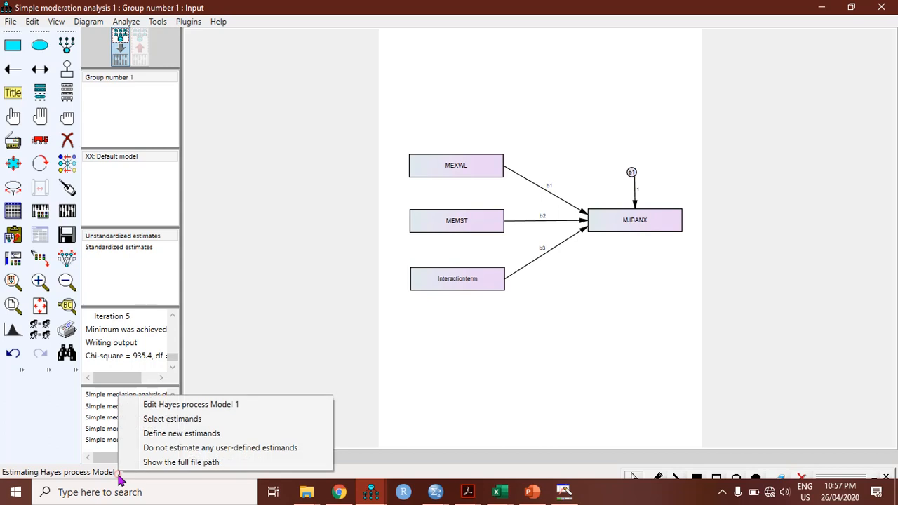
left_click(225, 407)
left_click_drag(485, 129, 276, 122)
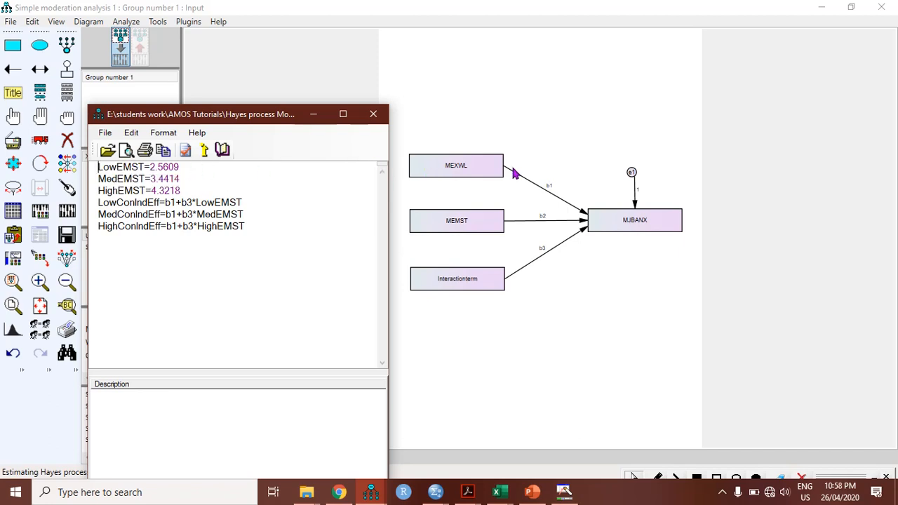
mouse_move(130, 171)
mouse_move(152, 202)
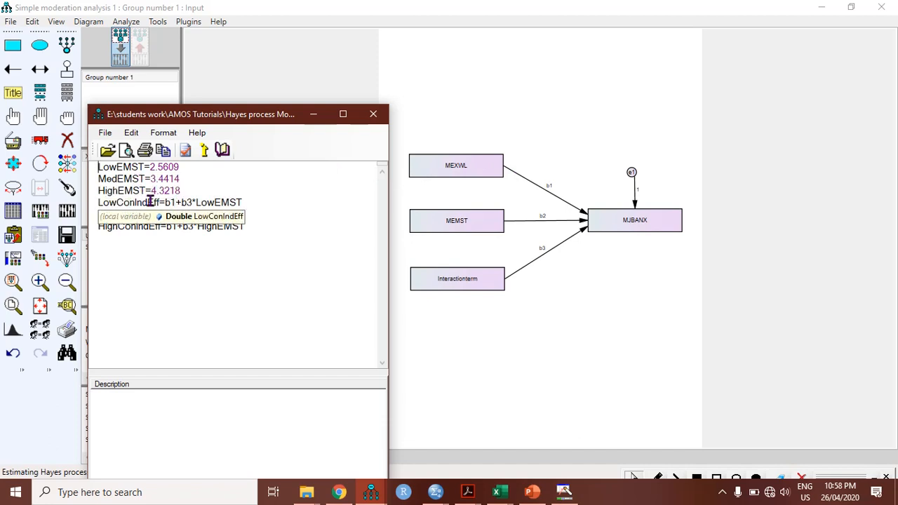
Insert an opening parenthesis before the LowEMST value in the estimand definition
left_click(150, 169)
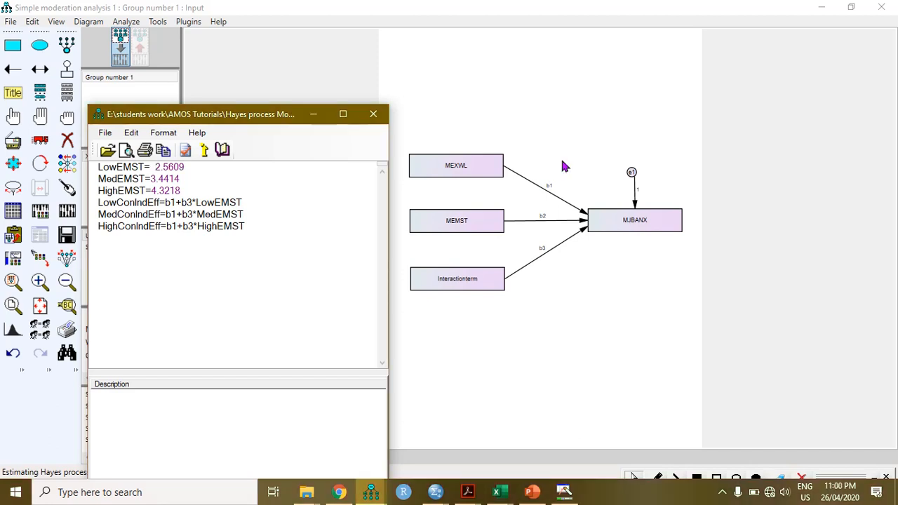
key("BackSpace")
left_click(151, 167)
type("(")
Switch to the SPSS Statistics Viewer output, narrow its window to fit beside the estimand editor, and return to the editor
left_click(436, 493)
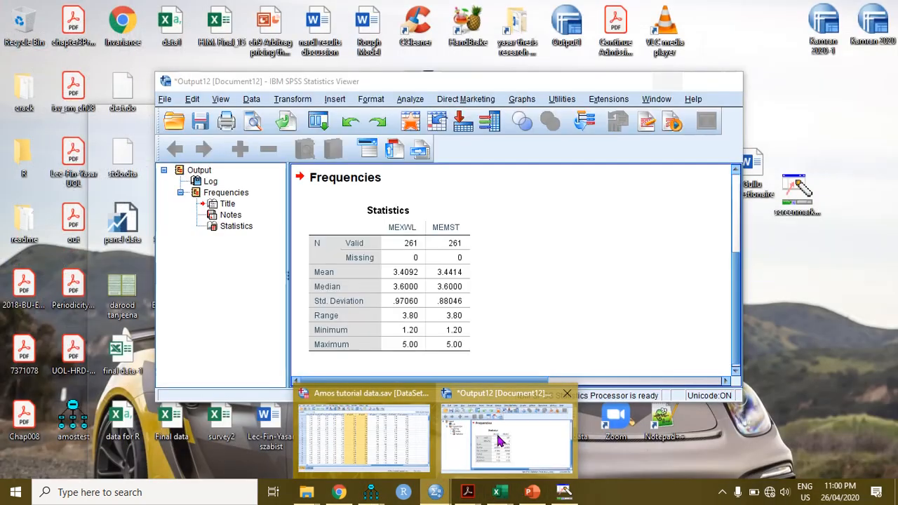
left_click(496, 435)
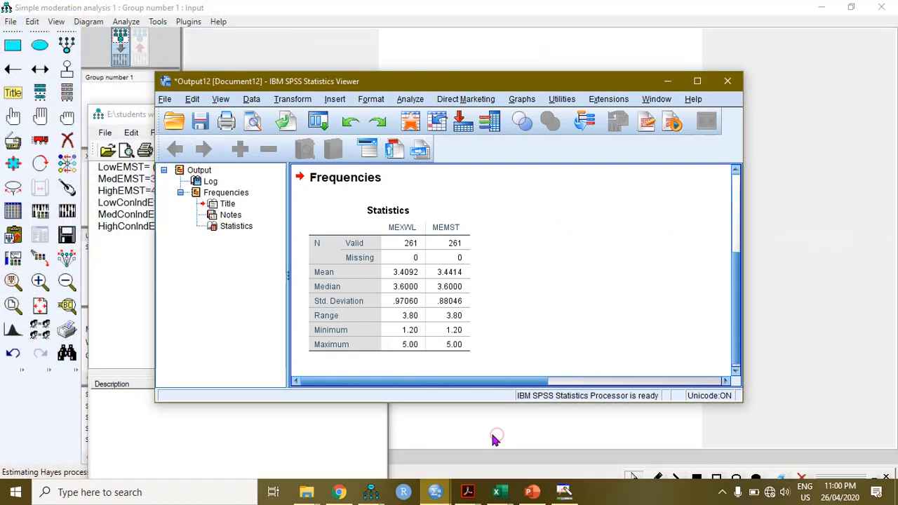
left_click(697, 80)
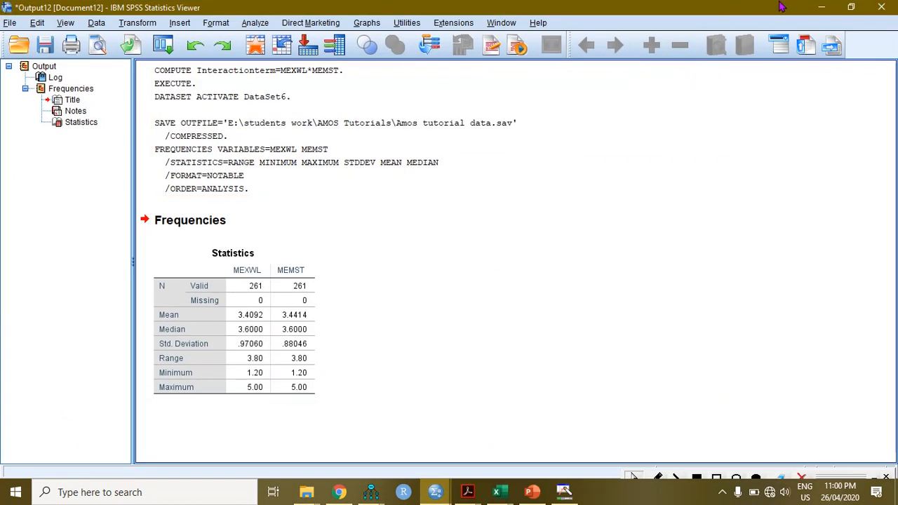
left_click(852, 7)
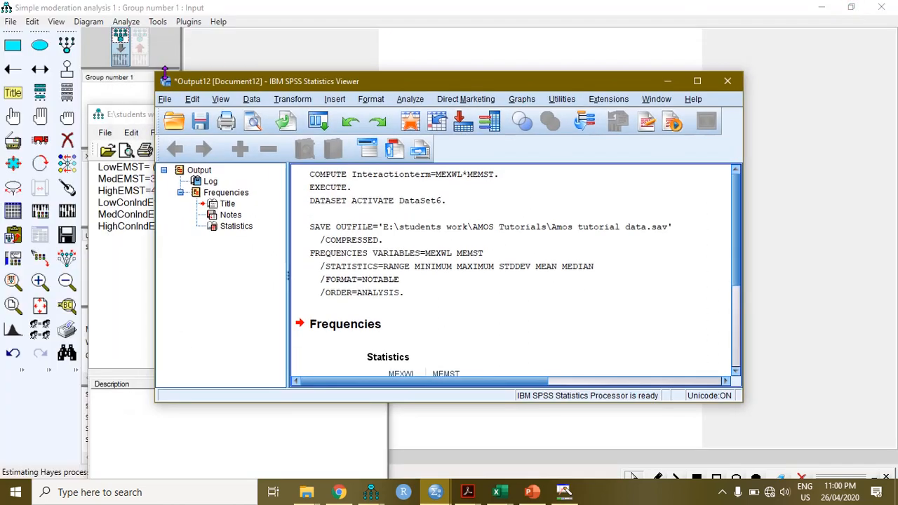
left_click_drag(158, 72, 430, 39)
left_click(224, 254)
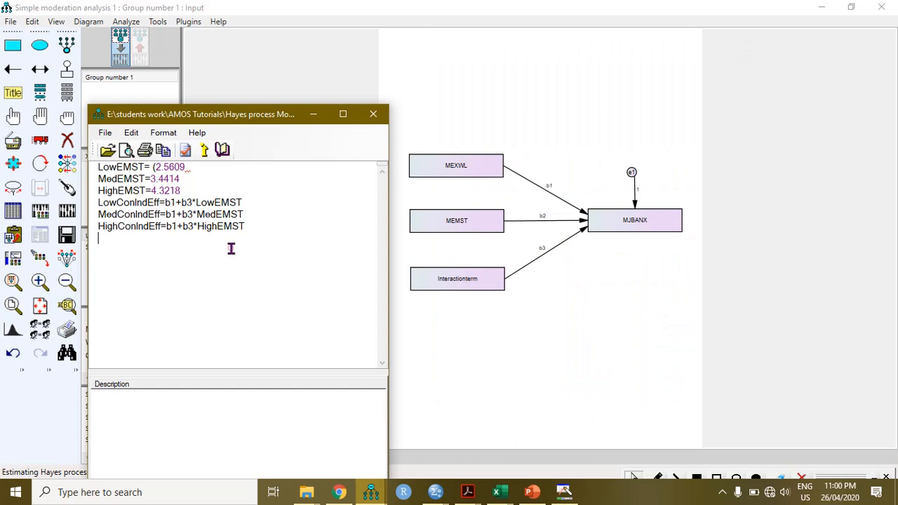
left_click(886, 7)
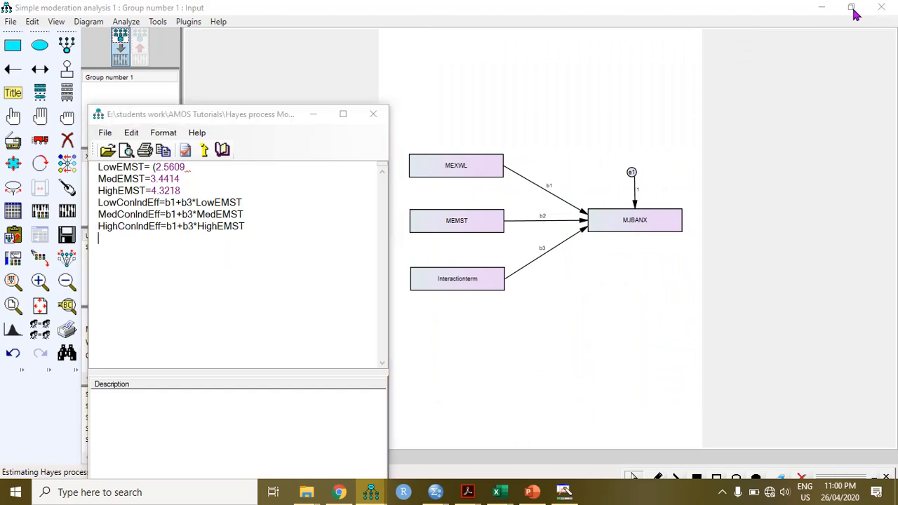
left_click(336, 118)
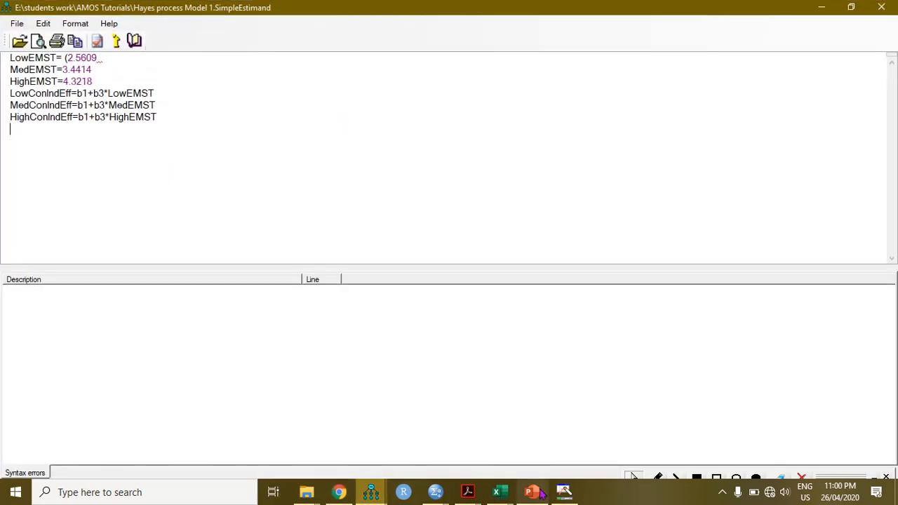
Show the SPSS output beside the estimand editor, widen its window, and check the MEMST mean and standard deviation in the Statistics table
mouse_move(436, 492)
mouse_move(421, 428)
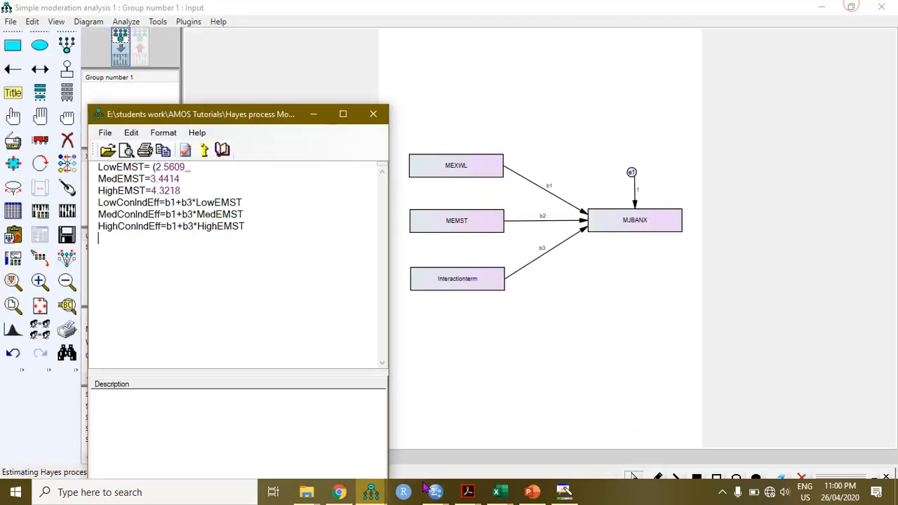
left_click(508, 436)
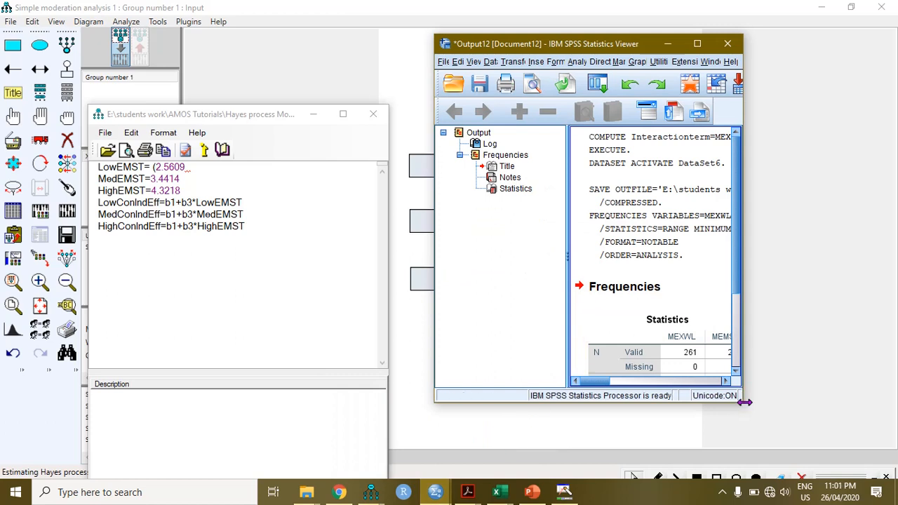
left_click_drag(743, 401, 895, 407)
left_click_drag(893, 278, 893, 345)
left_click(673, 227)
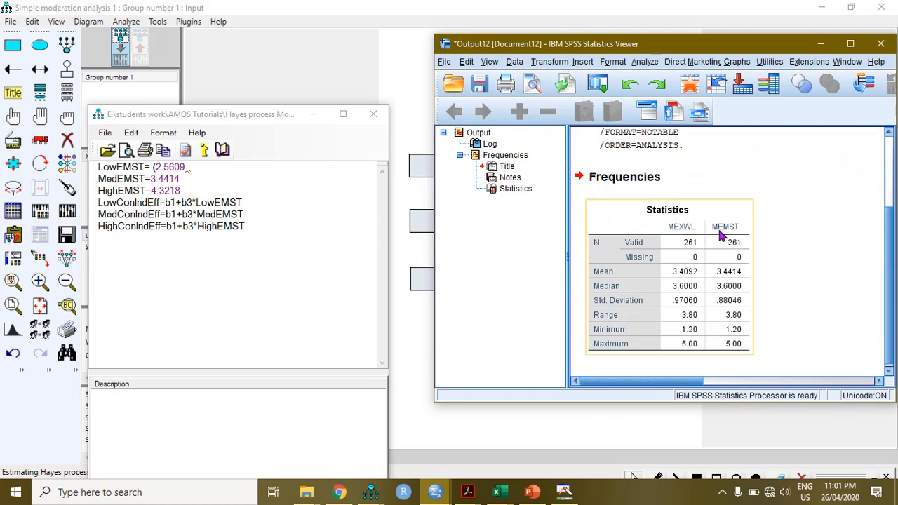
left_click(341, 232)
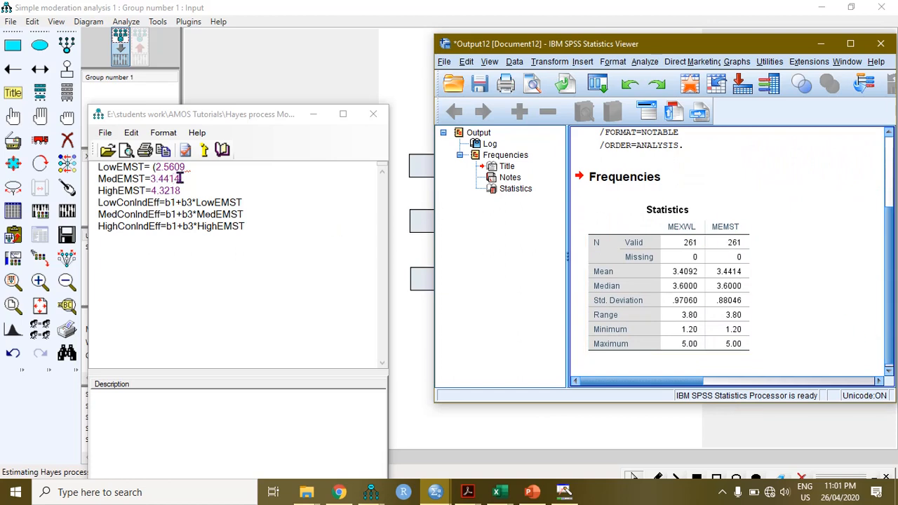
left_click(701, 319)
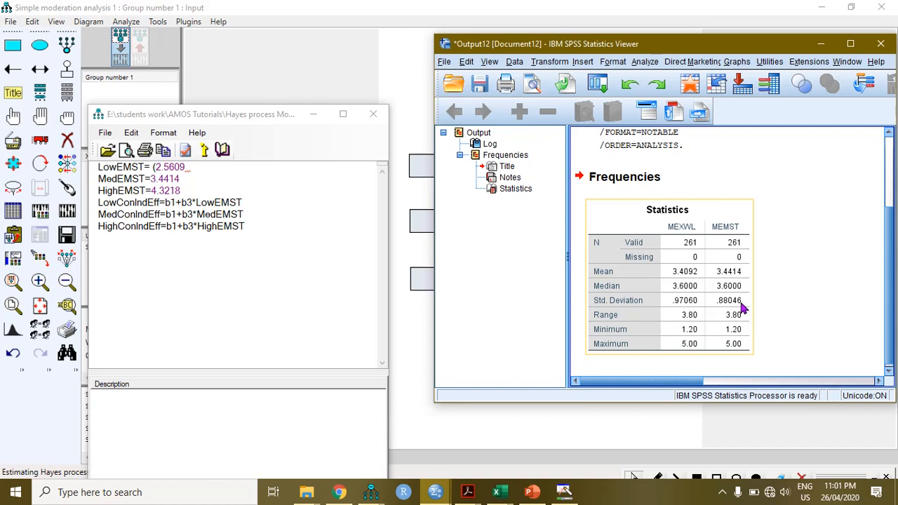
Define LowEMST as (3.4414-0.8805) and HighEMST as (3.4414+0.8805) in the estimand
left_click(156, 167)
type("(")
key("shift+Right")
key("shift+Right")
key("shift+Right")
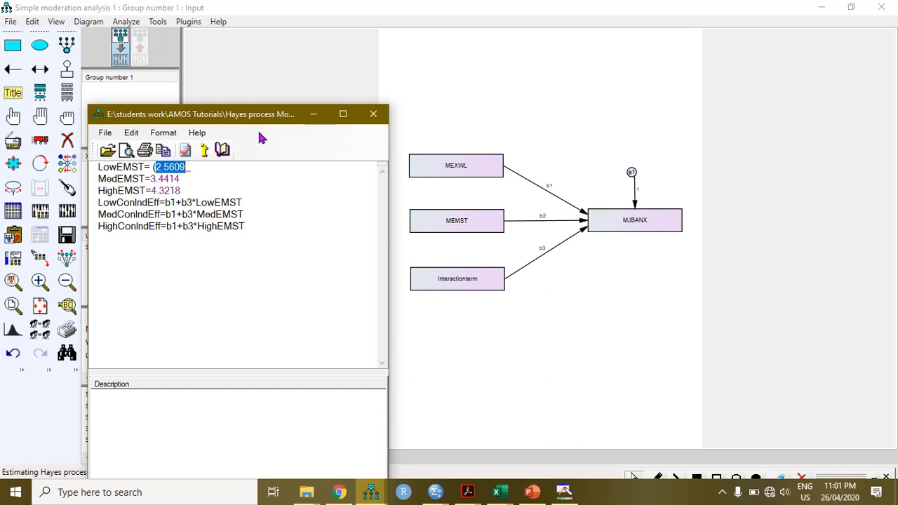
type("3")
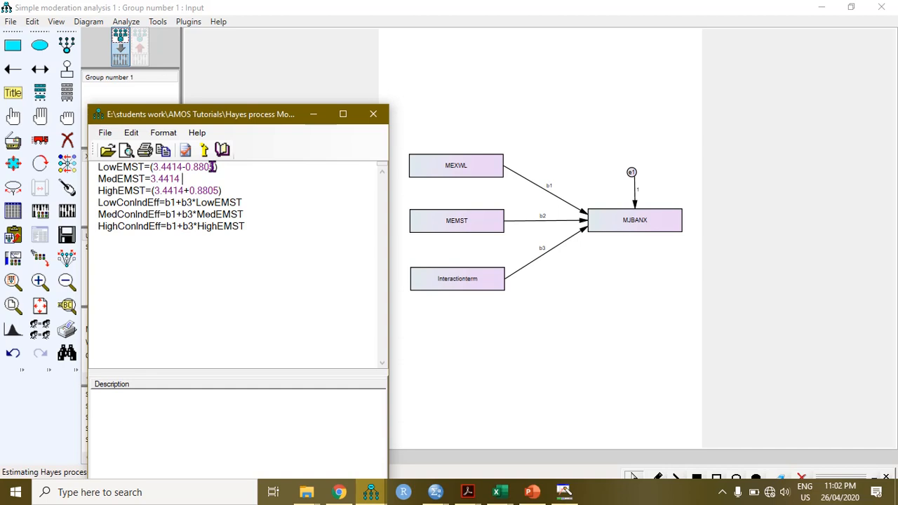
Recheck the MEMST statistics in the SPSS output, and return to the estimand editor to review the LowConIndEff formula
left_click(435, 492)
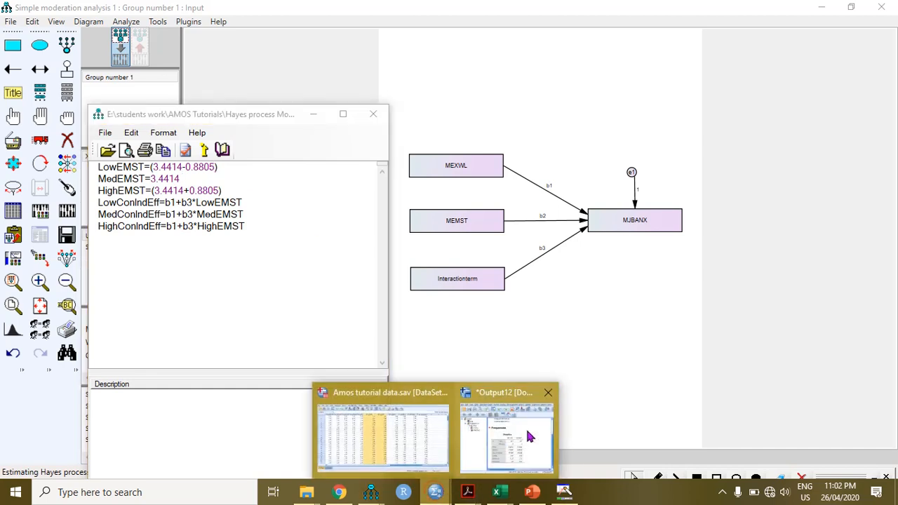
left_click(527, 432)
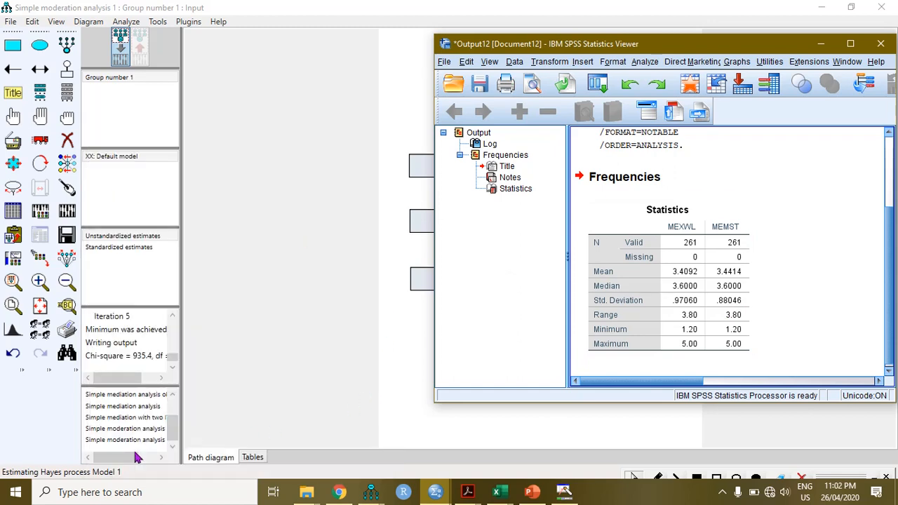
left_click(88, 466)
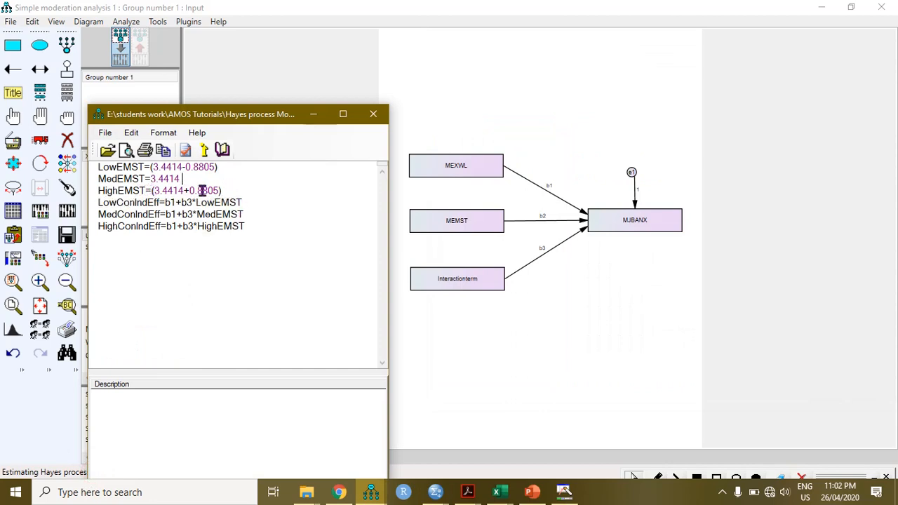
double_click(250, 202)
left_click_drag(250, 202, 97, 202)
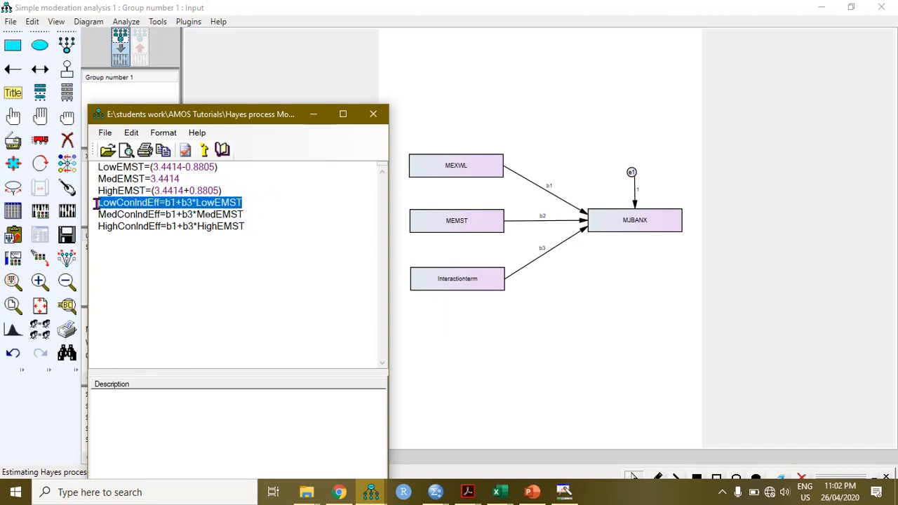
left_click(263, 261)
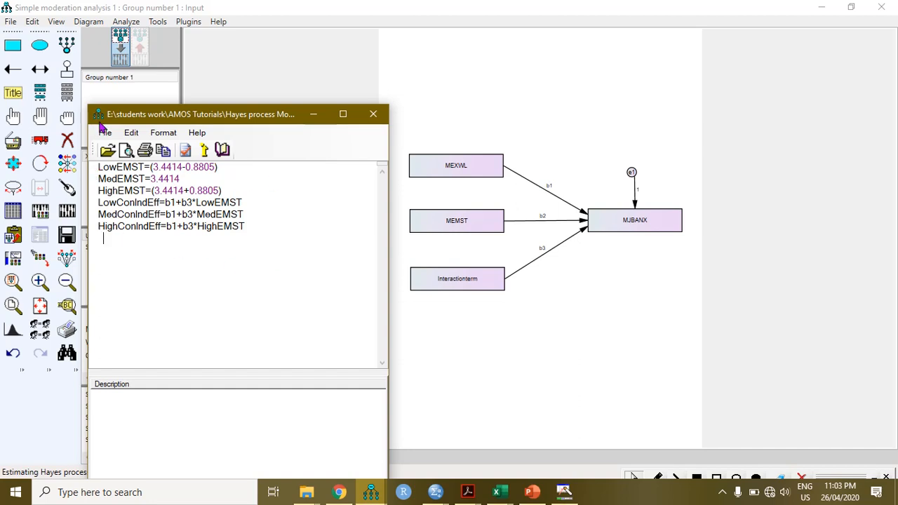
Save the Hayes process Model 1 estimand and close its editor
left_click(105, 132)
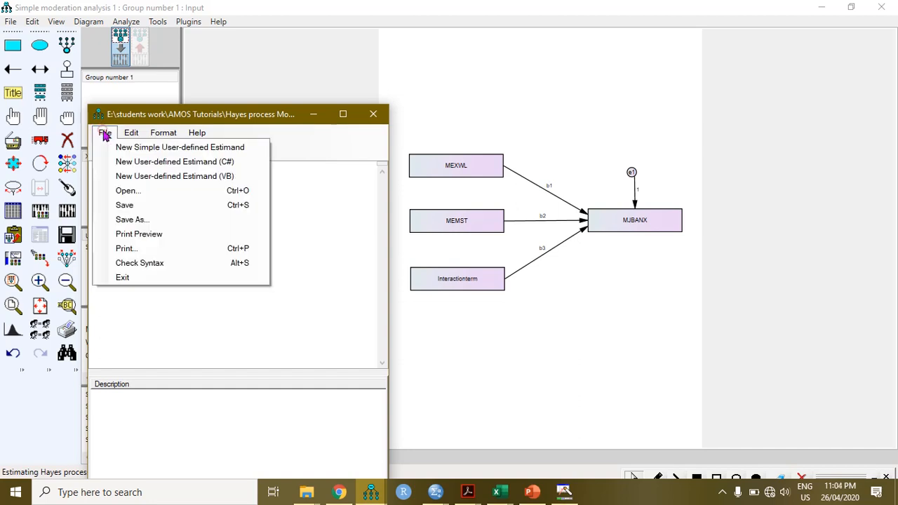
left_click(123, 205)
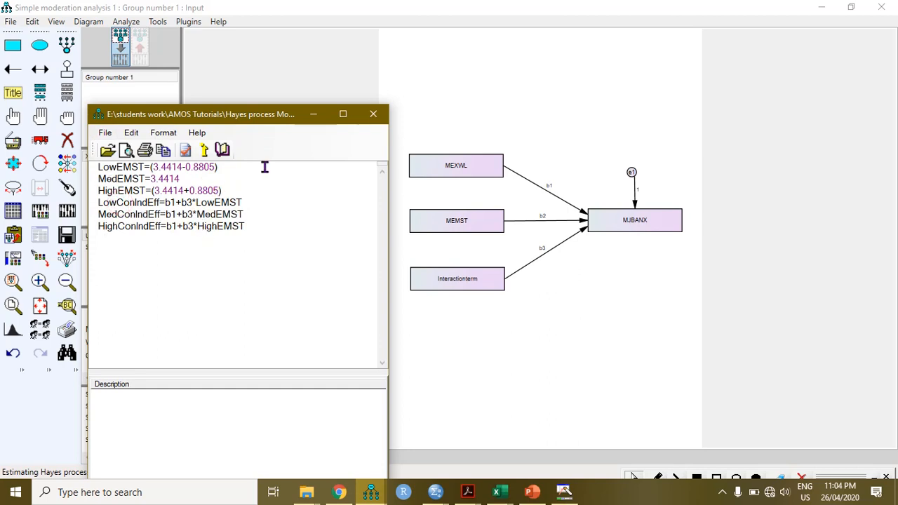
left_click(374, 115)
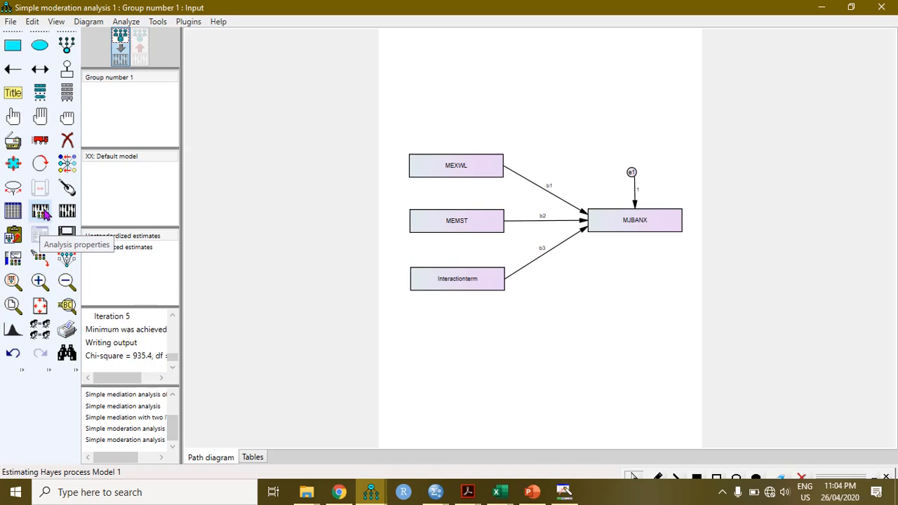
Enable bootstrapping with 2000 samples, 95 percentile confidence intervals and 95 bias-corrected confidence intervals, and close the analysis properties
left_click(40, 213)
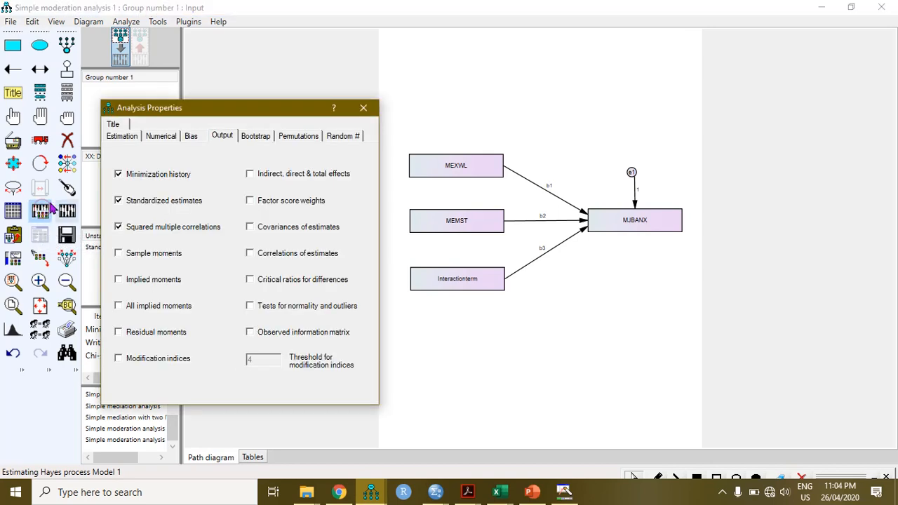
left_click(254, 138)
left_click(155, 177)
left_click(152, 204)
left_click(150, 229)
left_click(262, 179)
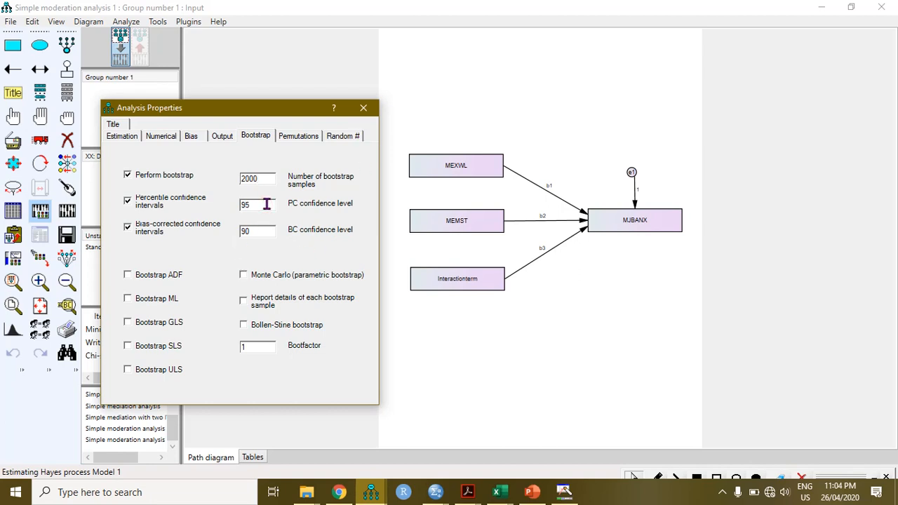
left_click(257, 236)
type("5")
left_click(223, 139)
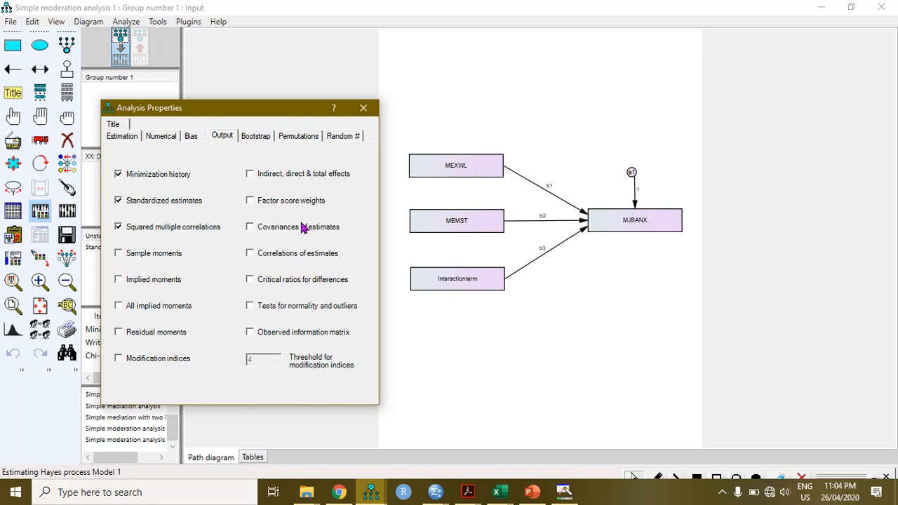
left_click(365, 109)
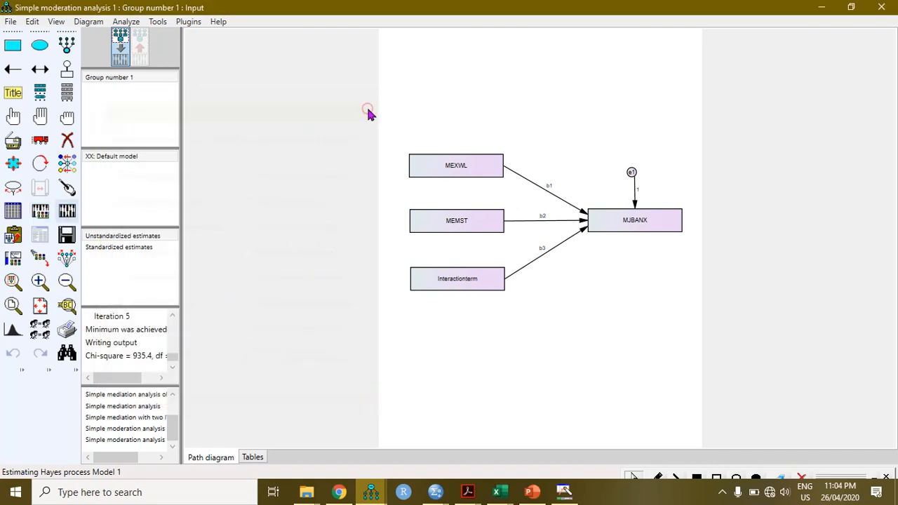
Calculate the estimates, proceeding with the predictors left uncorrelated, and show the output path diagram
left_click(67, 212)
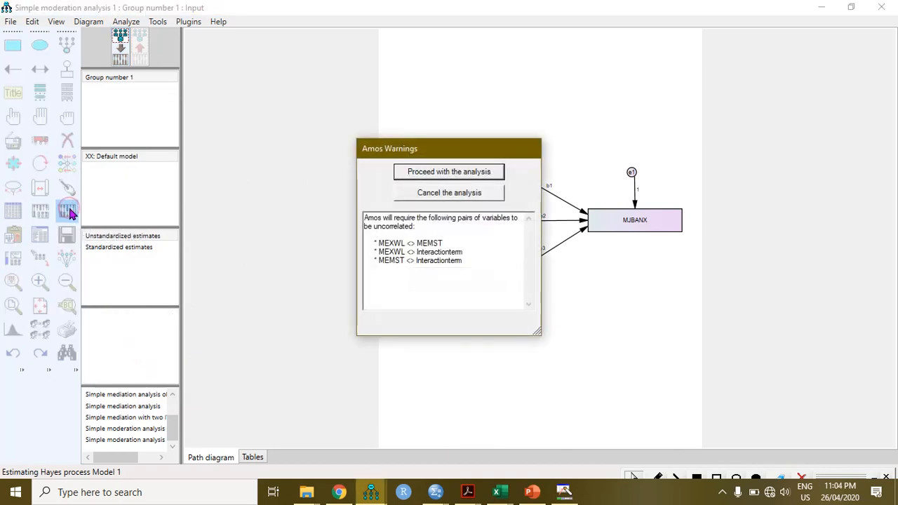
left_click(409, 175)
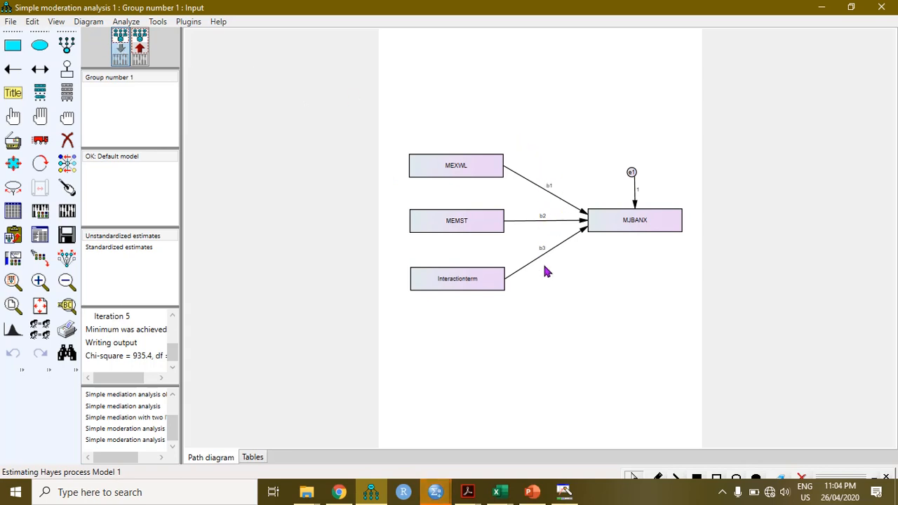
left_click(143, 48)
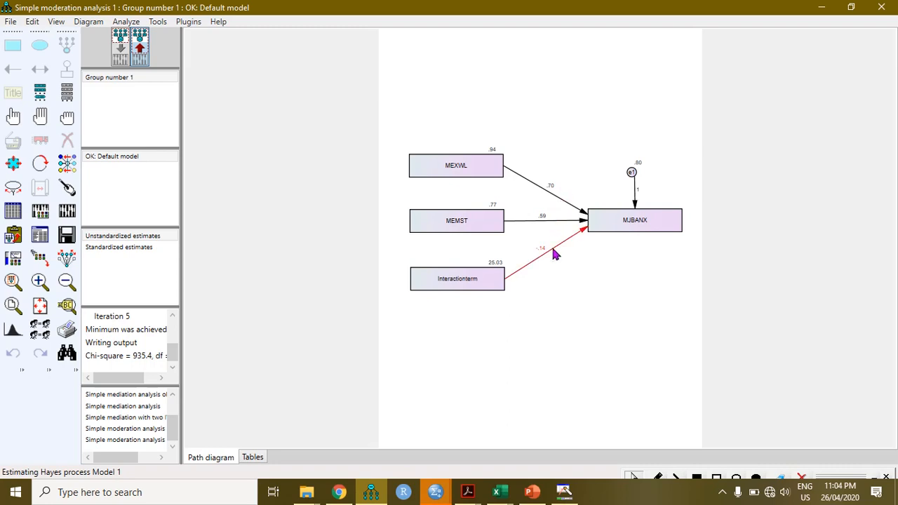
Examine the standardized estimates on the path diagram, and switch back to the unstandardized estimates
left_click(141, 249)
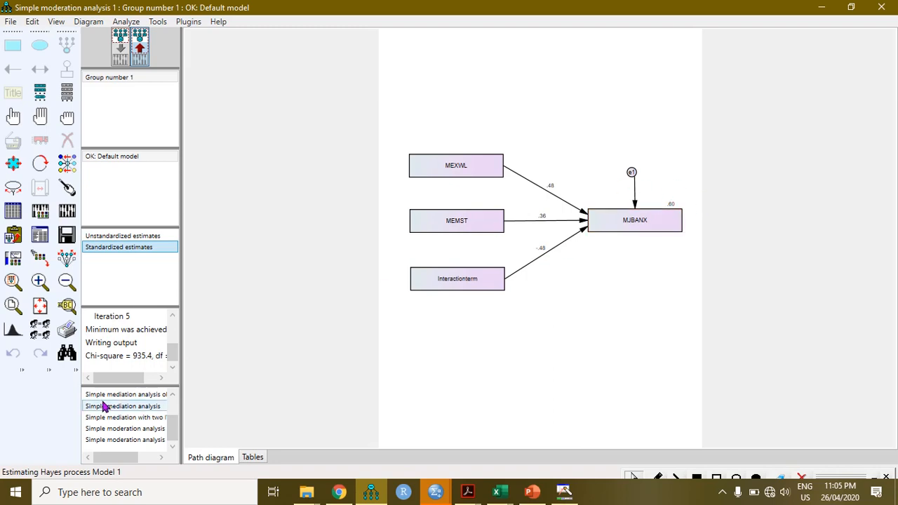
left_click(39, 281)
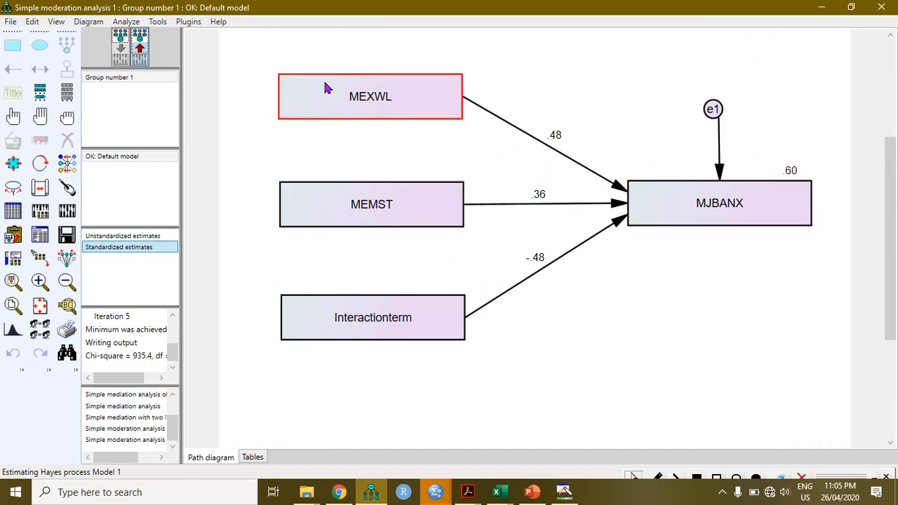
left_click(123, 236)
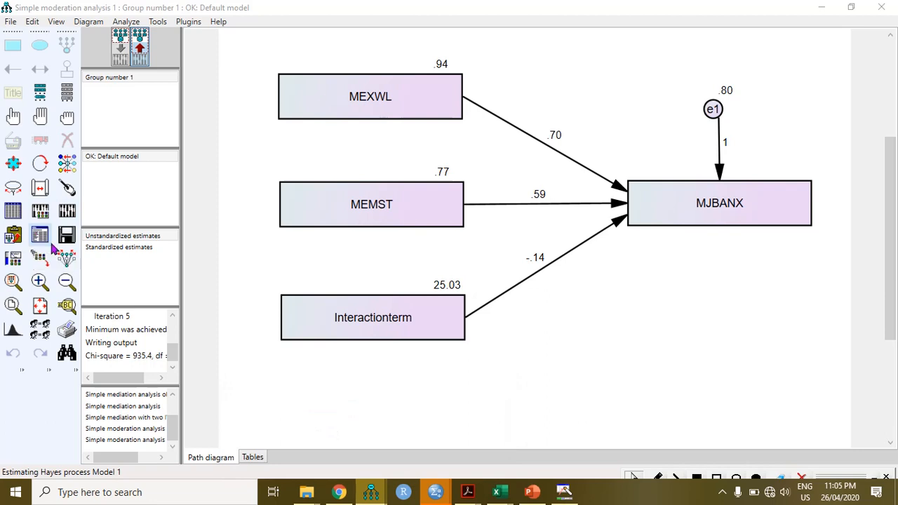
Open the text output and review the Estimates section down to the user-defined estimands
left_click(419, 458)
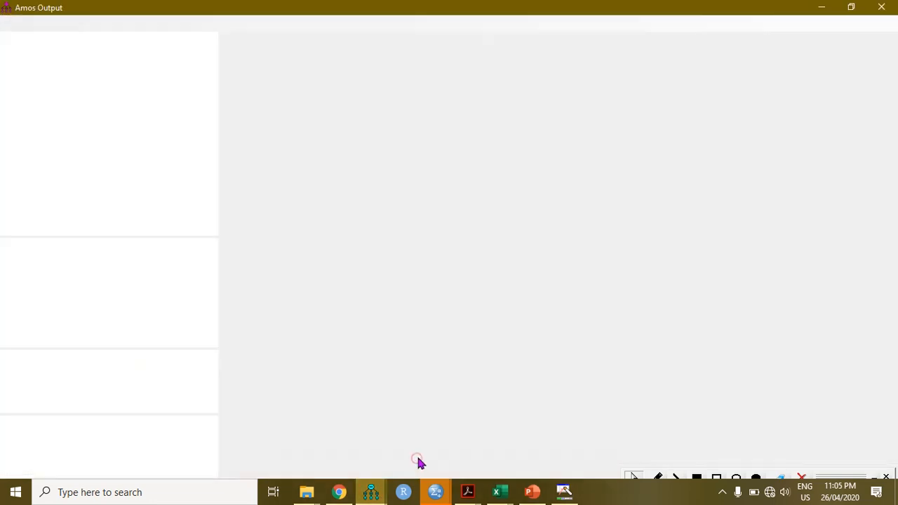
left_click(37, 101)
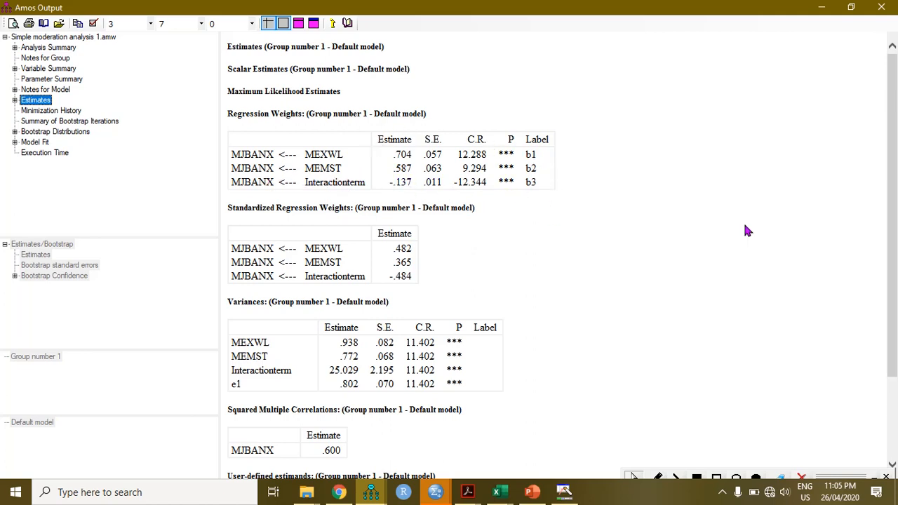
left_click(893, 162)
scroll(892, 161, "down", 3)
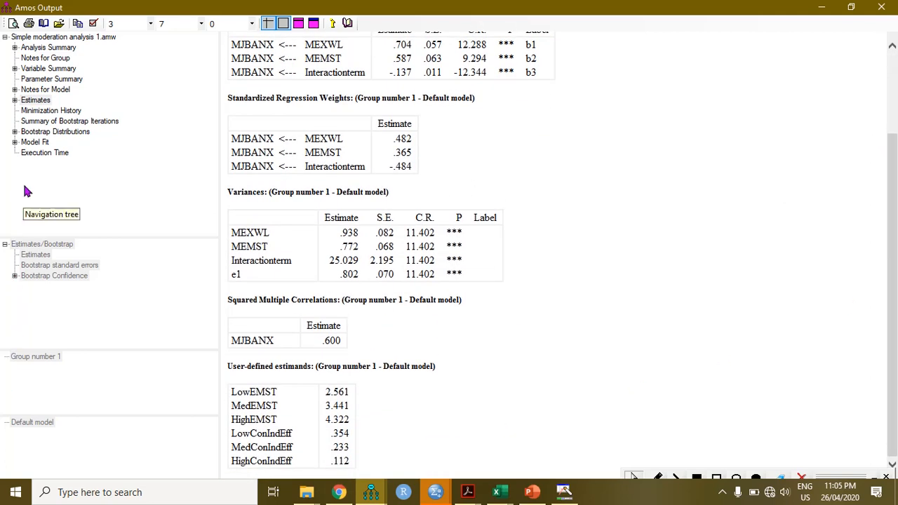
Expand the scalar estimates and display only the user-defined estimands table
double_click(18, 102)
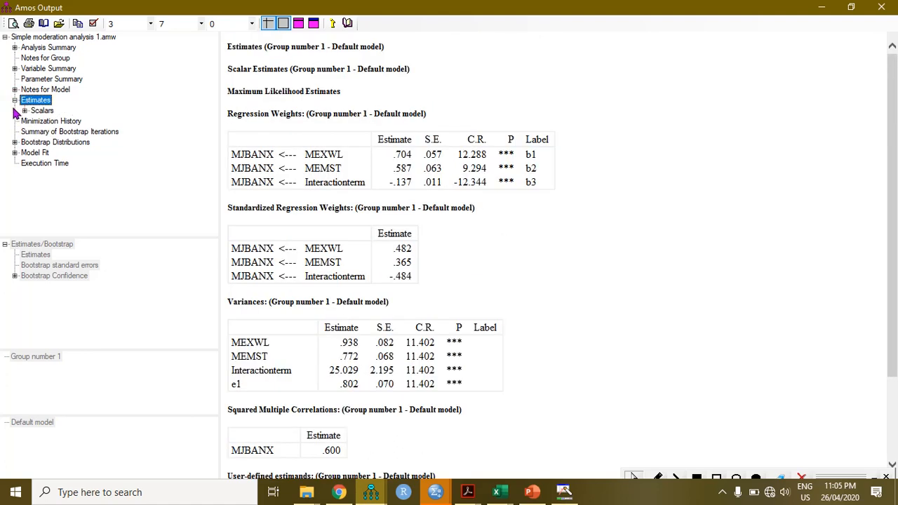
double_click(28, 113)
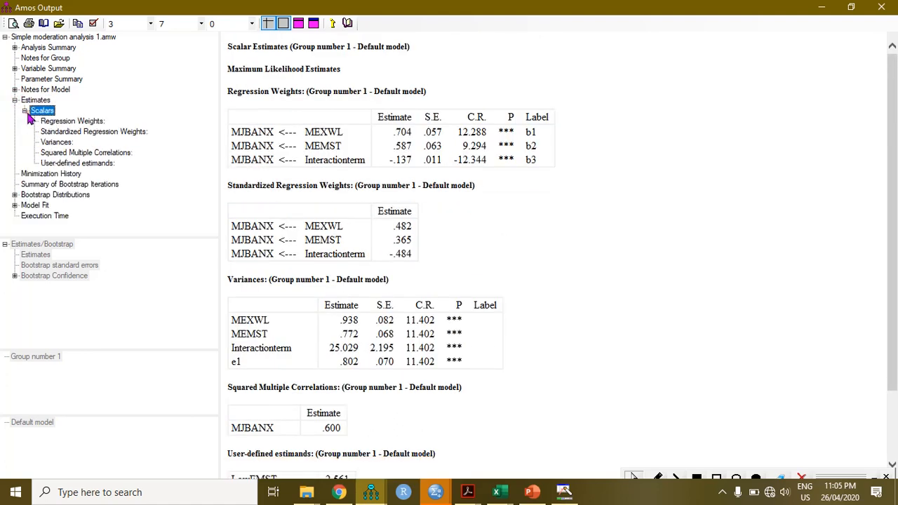
left_click(72, 164)
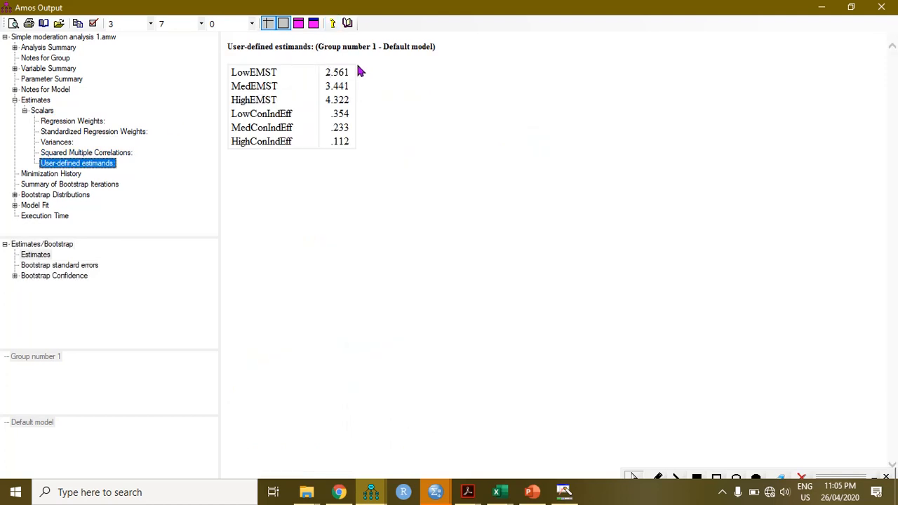
left_click(360, 70)
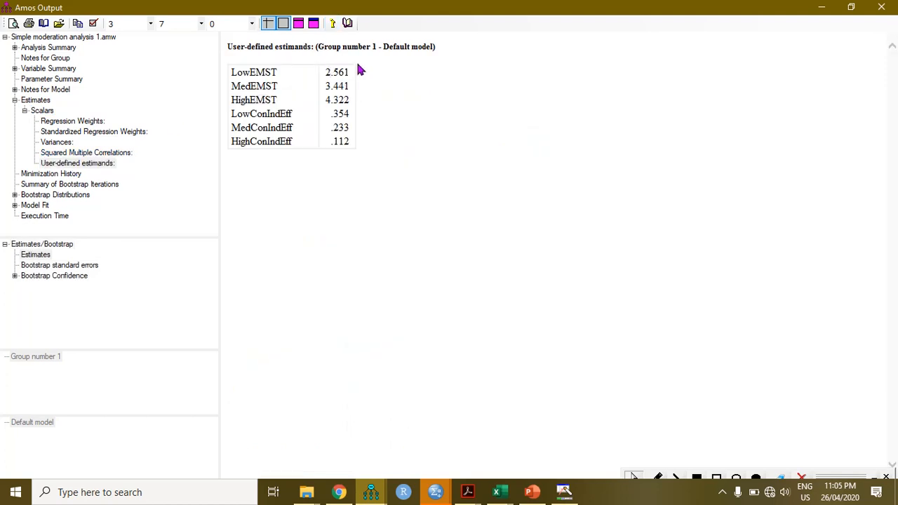
left_click(356, 128)
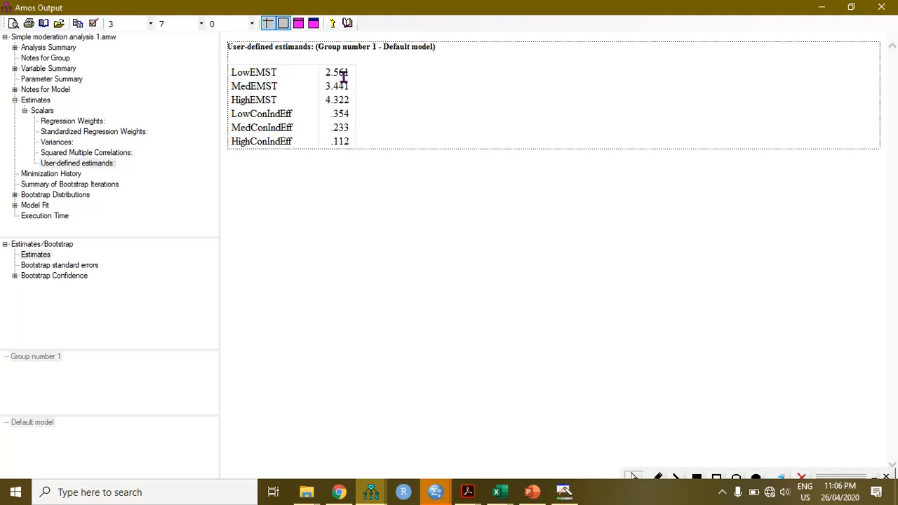
Switch to the screen annotation tool and mark the LowEMST, MedEMST and HighEMST values with green pen strokes
left_click(566, 493)
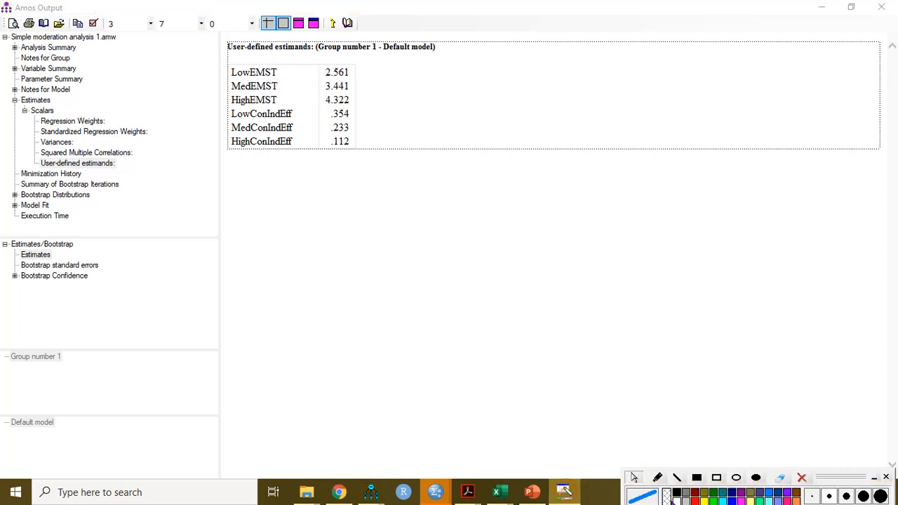
left_click(714, 500)
left_click(657, 477)
mouse_move(349, 72)
left_mouse_down()
mouse_move(358, 70)
mouse_move(361, 100)
left_mouse_up()
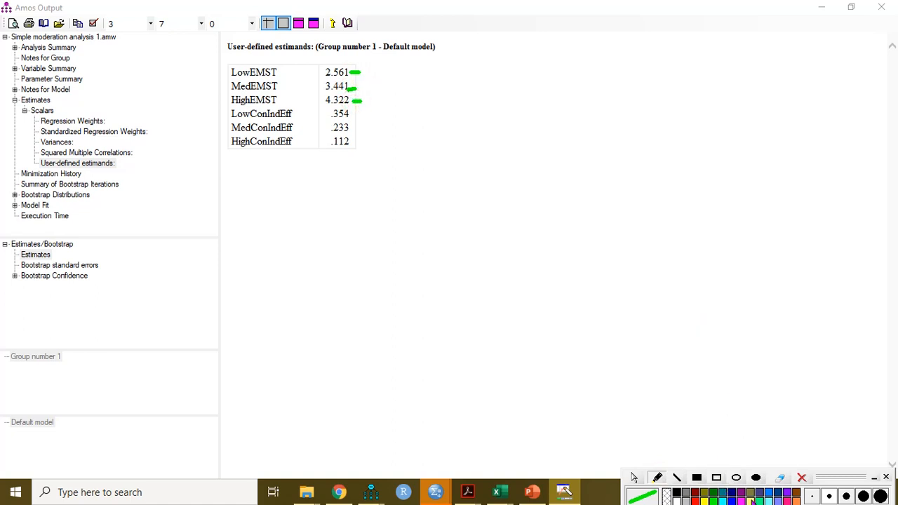
Draw thin freehand curves linking the low, medium and high EMST values to their matching conditional effects
left_click(812, 497)
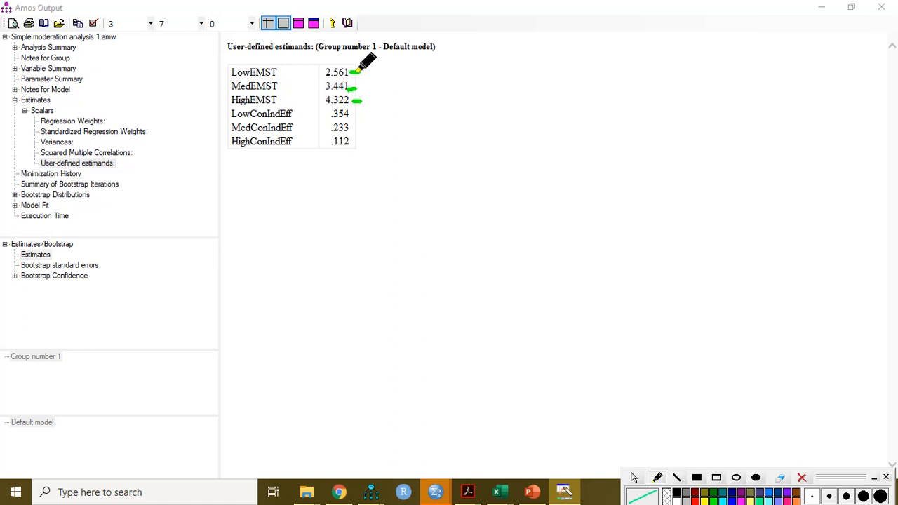
mouse_move(359, 71)
left_mouse_down()
mouse_move(381, 97)
mouse_move(361, 113)
left_mouse_up()
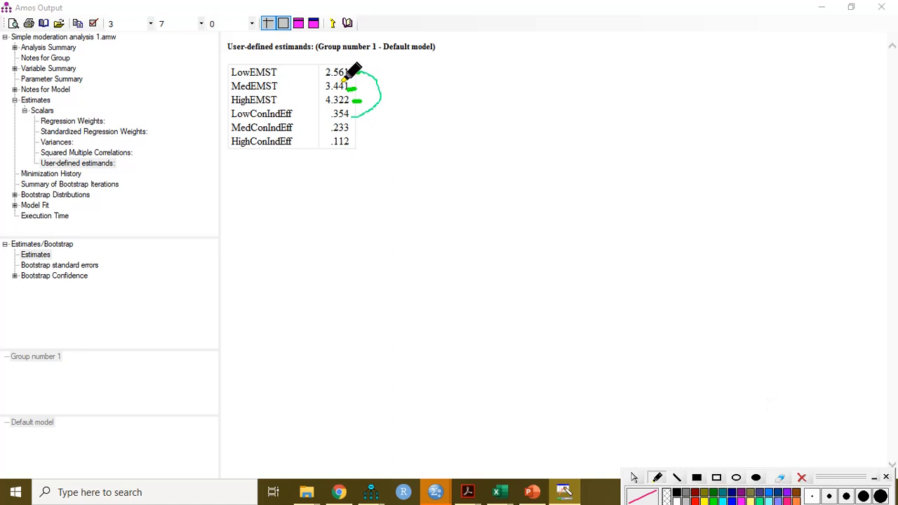
mouse_move(351, 88)
left_mouse_down()
mouse_move(383, 102)
mouse_move(386, 114)
mouse_move(356, 126)
left_mouse_up()
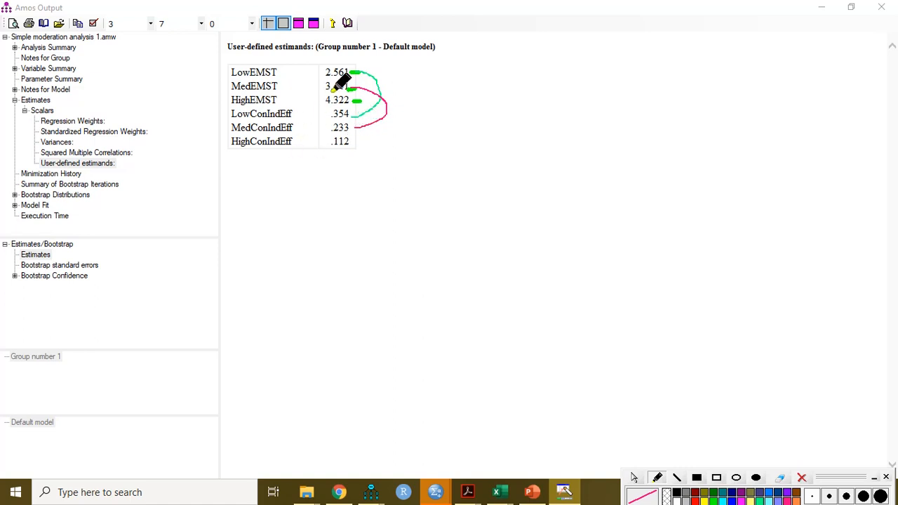
mouse_move(357, 100)
left_mouse_down()
mouse_move(369, 115)
mouse_move(360, 139)
left_mouse_up()
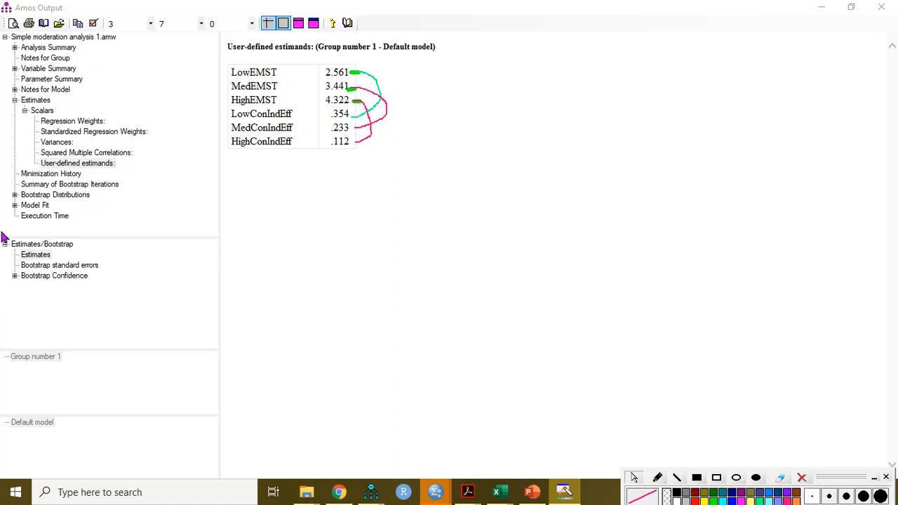
Compare the percentile and bias-corrected bootstrap confidence intervals of the user-defined estimands, ending on the percentile method
left_click(15, 276)
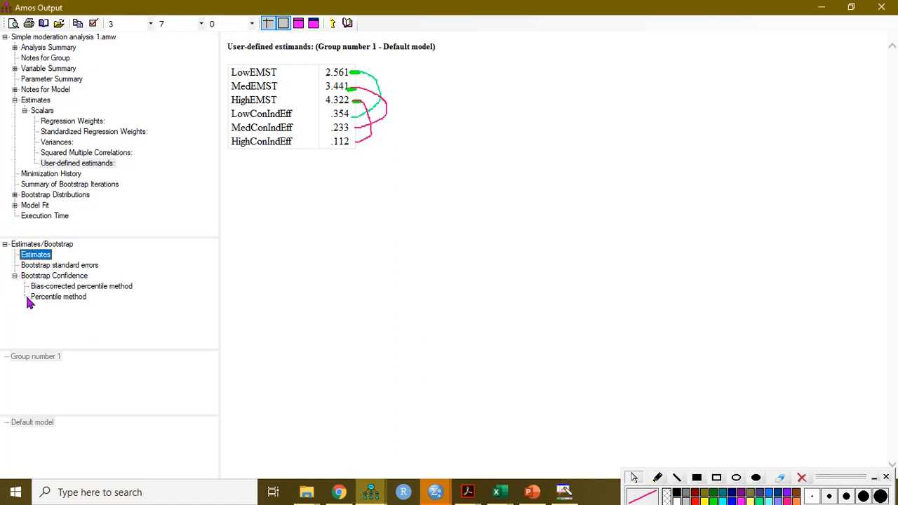
left_click(44, 298)
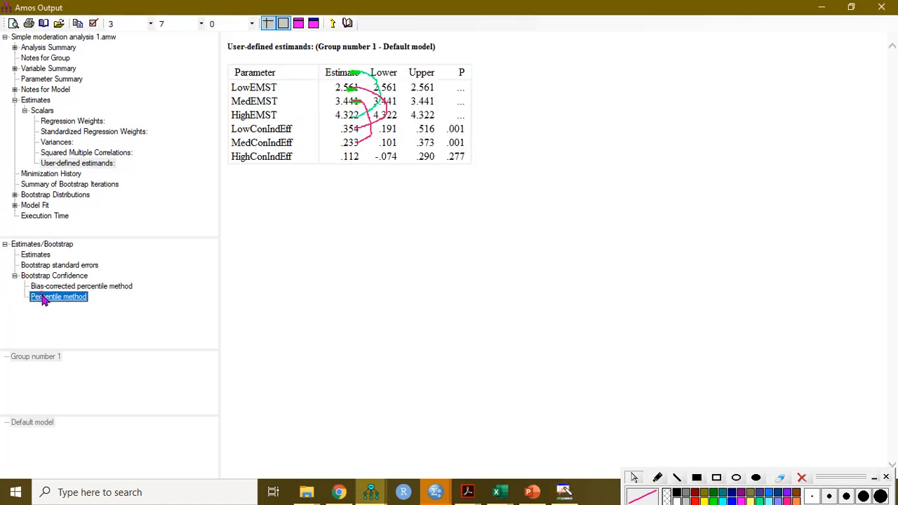
key("Up")
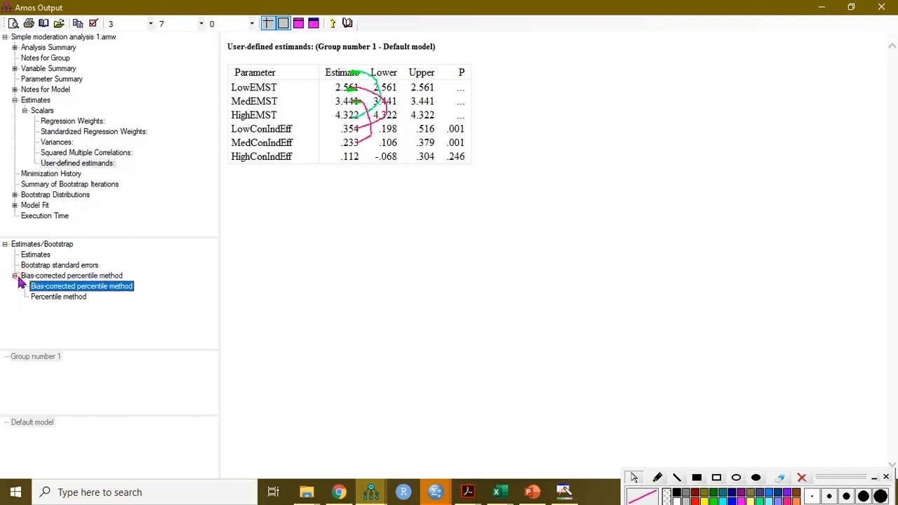
left_click(49, 298)
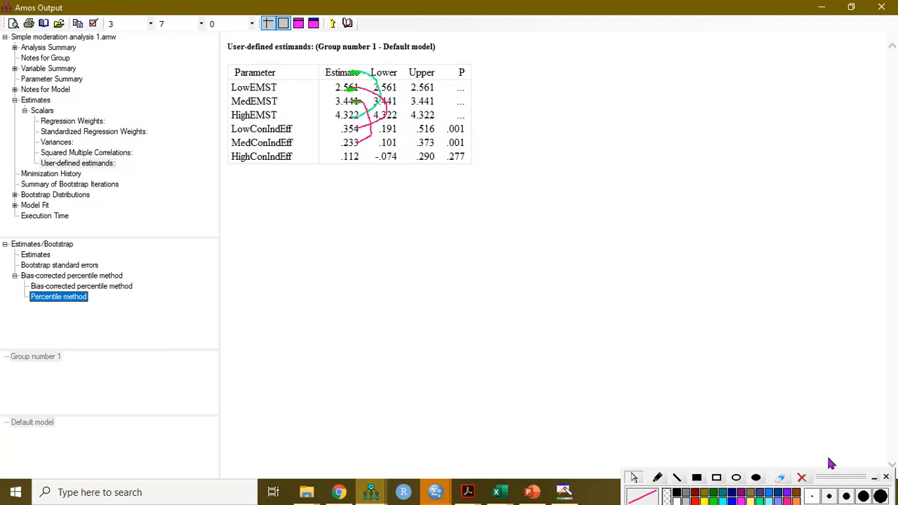
Clear the screen annotations and outline the LowConIndEff, MedConIndEff and HighConIndEff rows with a rectangle
left_click(804, 479)
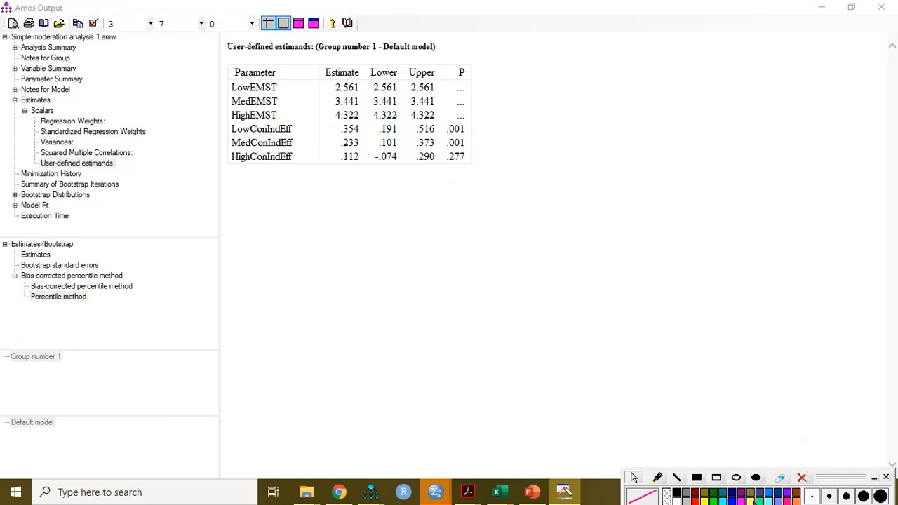
left_click(717, 478)
mouse_move(224, 121)
left_mouse_down()
mouse_move(240, 168)
mouse_move(457, 167)
left_mouse_up()
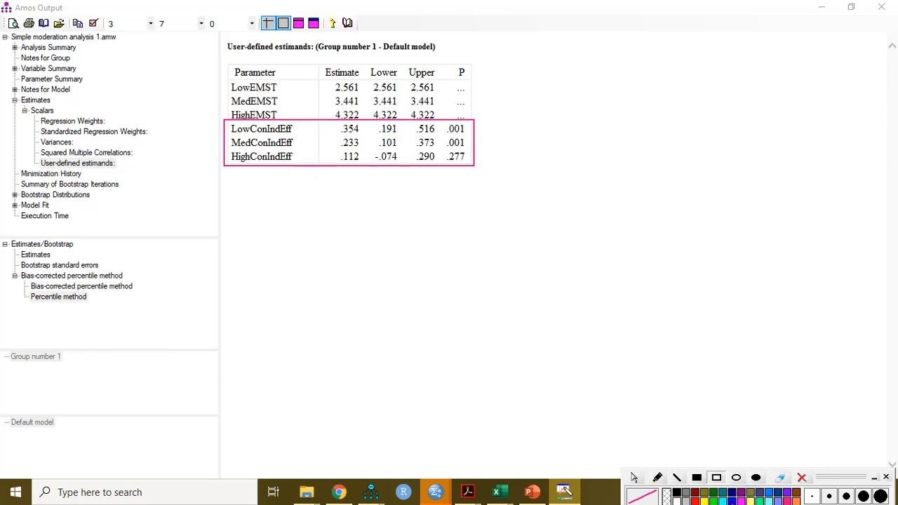
left_click(658, 477)
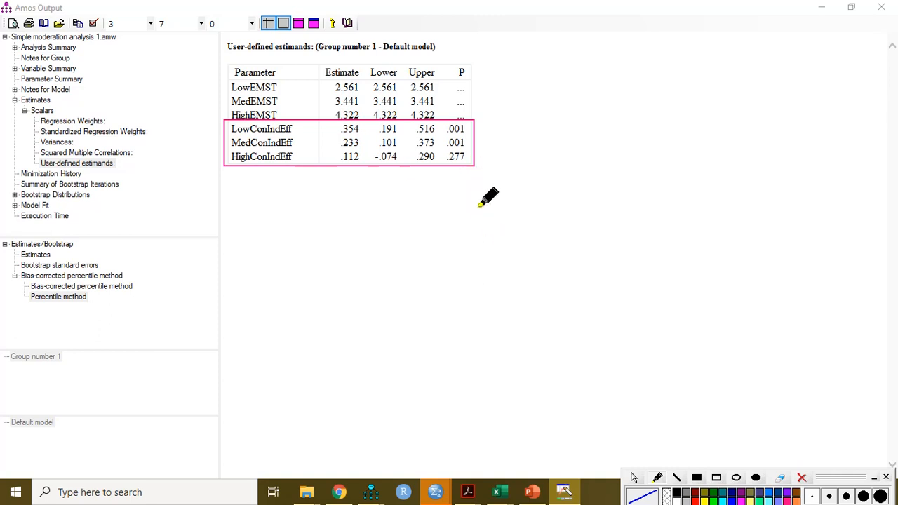
key("Escape")
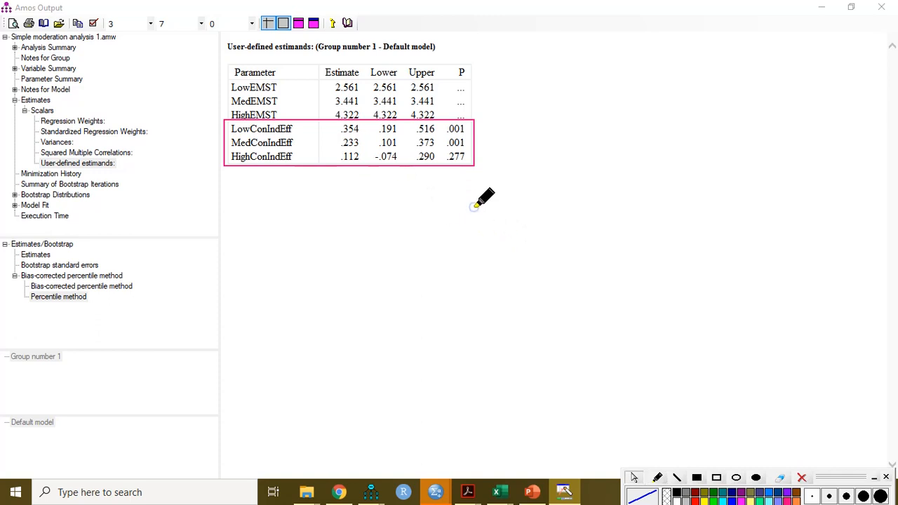
Clear the annotation and resize the restored Amos Output window, showing the SPSS Frequencies output beside it
left_click(850, 8)
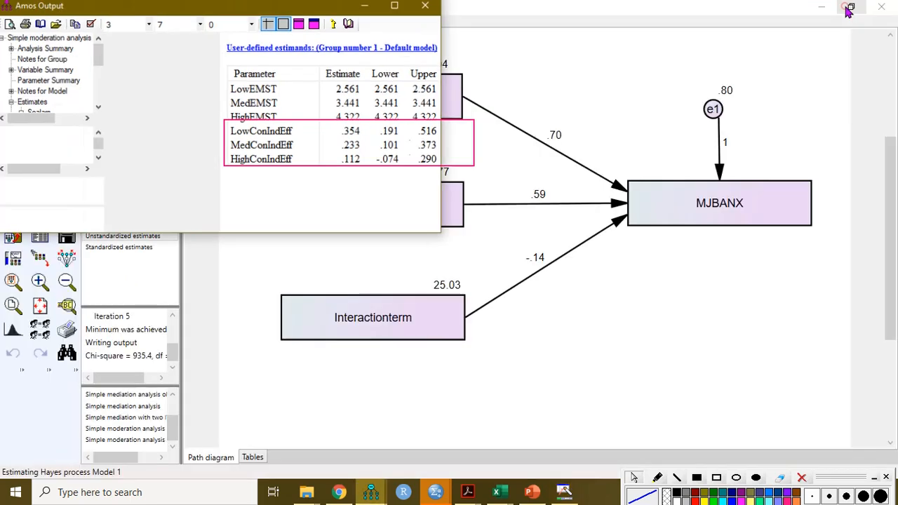
left_click(802, 477)
left_click_drag(406, 235, 380, 472)
mouse_move(439, 495)
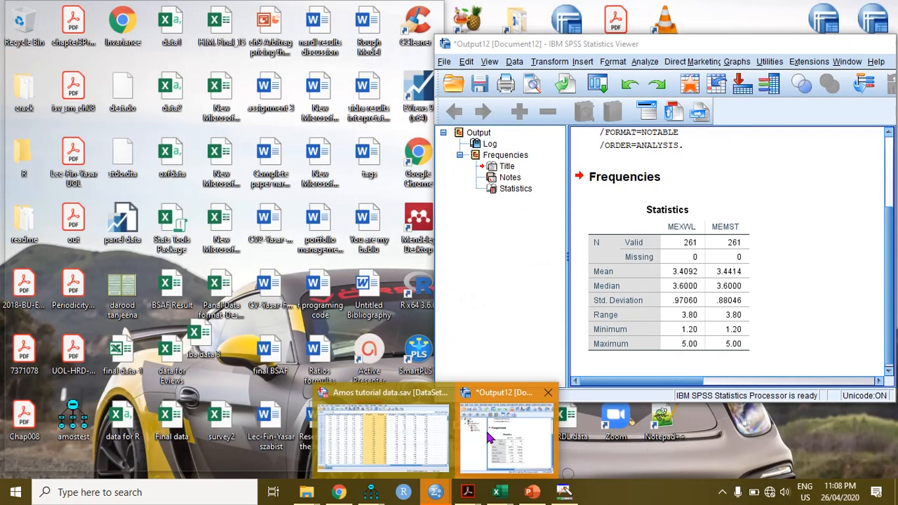
left_click(487, 432)
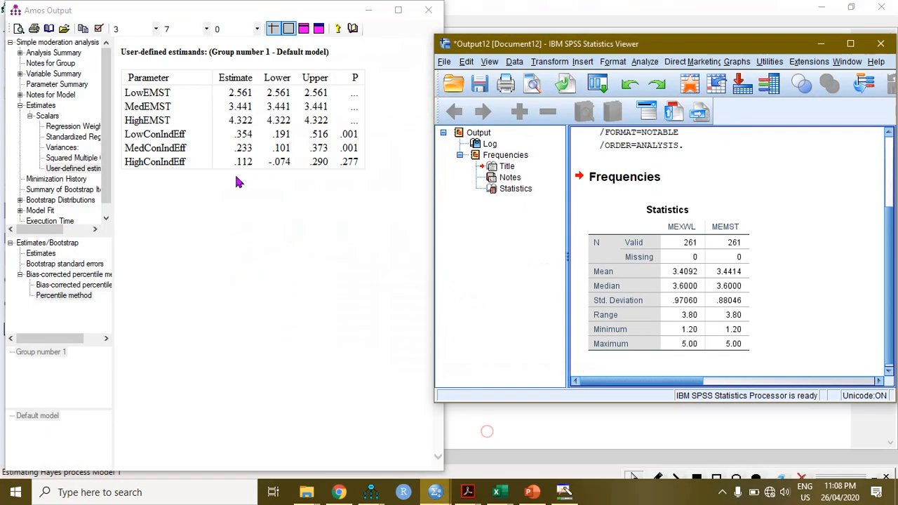
Switch to the SPSS Data Editor and open a reset PROCESS v3.3 regression dialog with model number 1
left_click(408, 438)
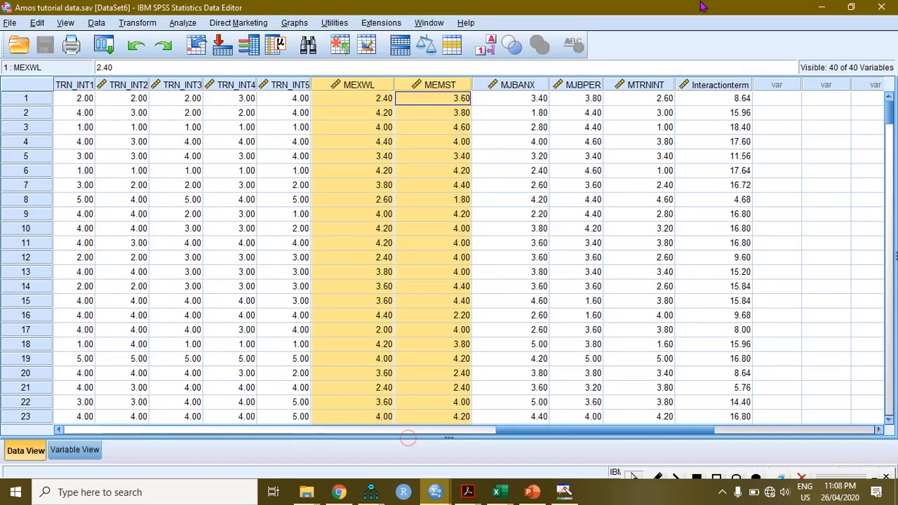
left_click(184, 23)
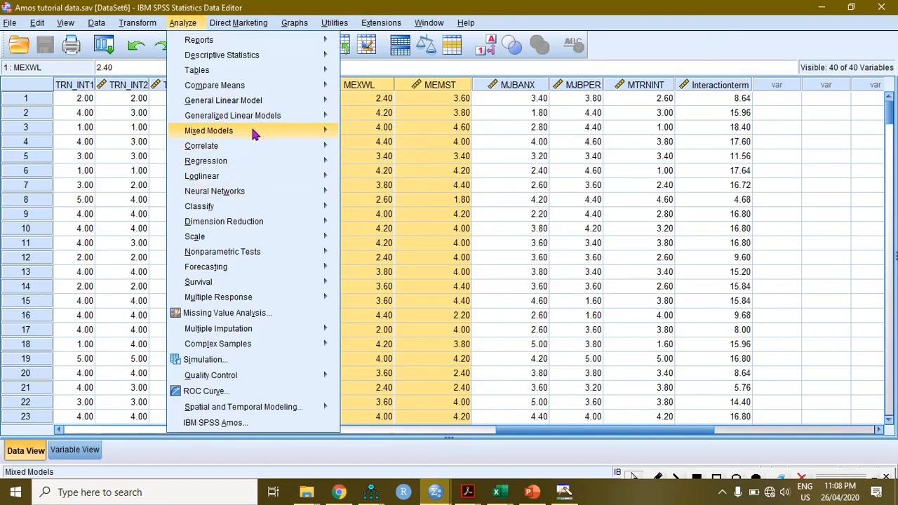
mouse_move(263, 167)
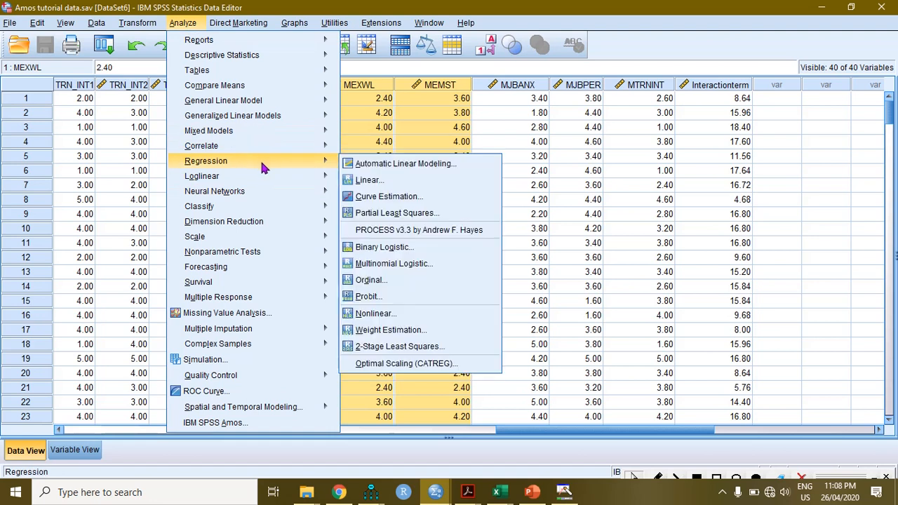
left_click(407, 231)
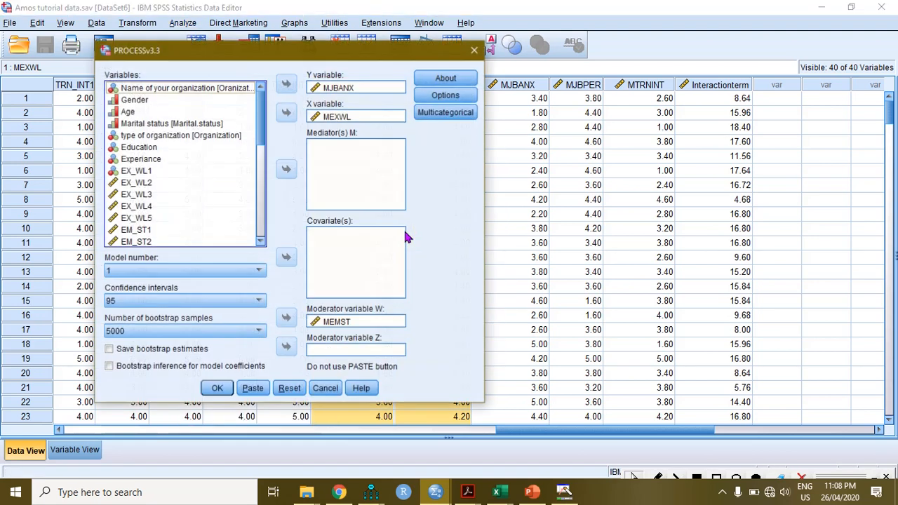
left_click(290, 389)
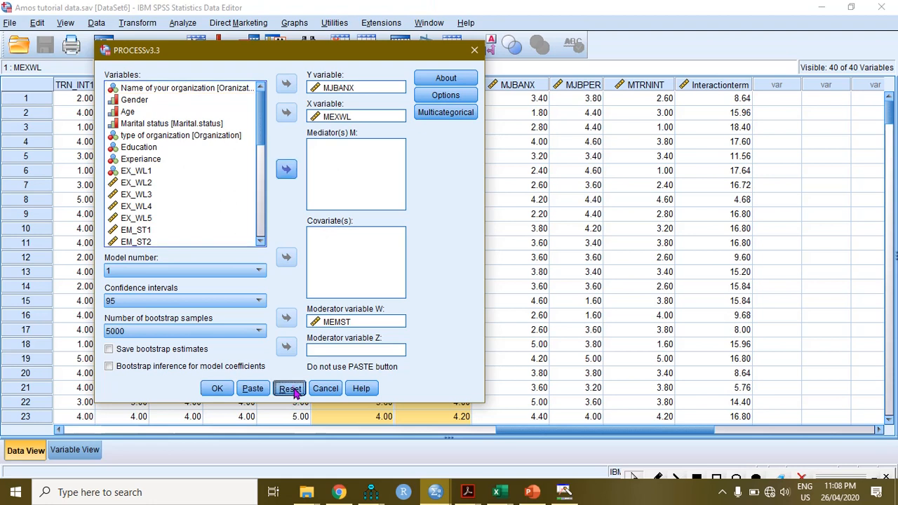
left_click(258, 270)
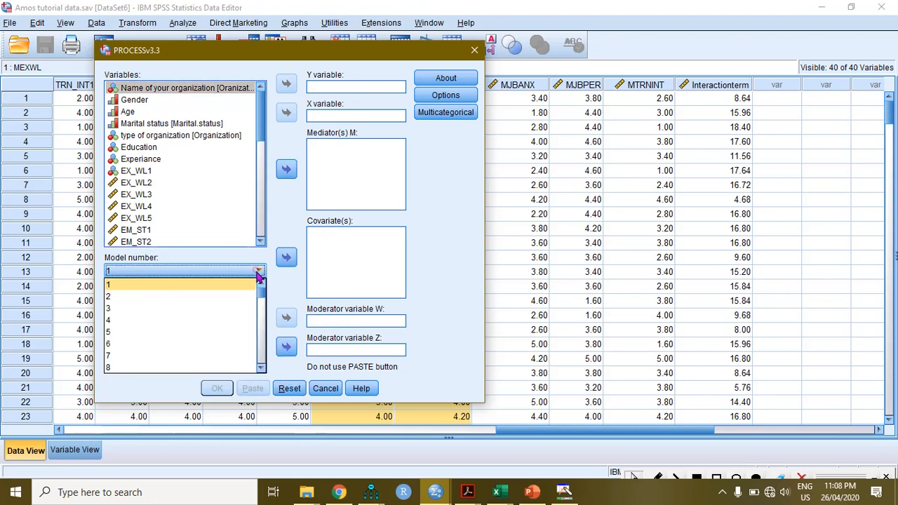
left_click(242, 282)
Assign MJBANX as the Y variable, MEXWL as the X variable and MEMST as moderator variable W
left_click_drag(261, 242, 263, 246)
left_click(145, 205)
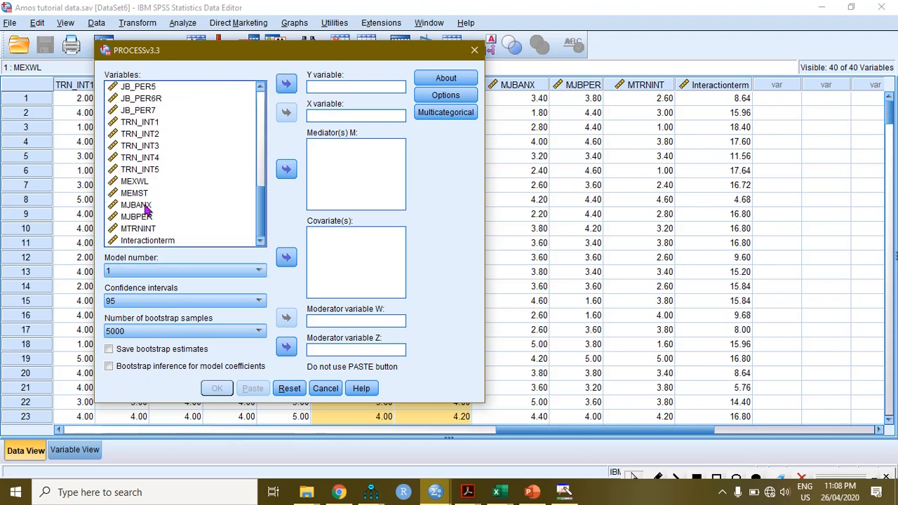
left_click(287, 85)
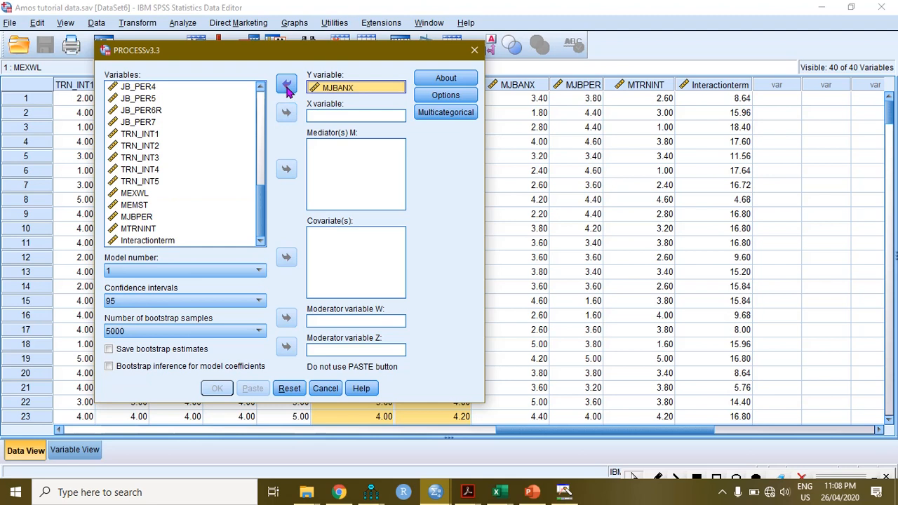
left_click(137, 194)
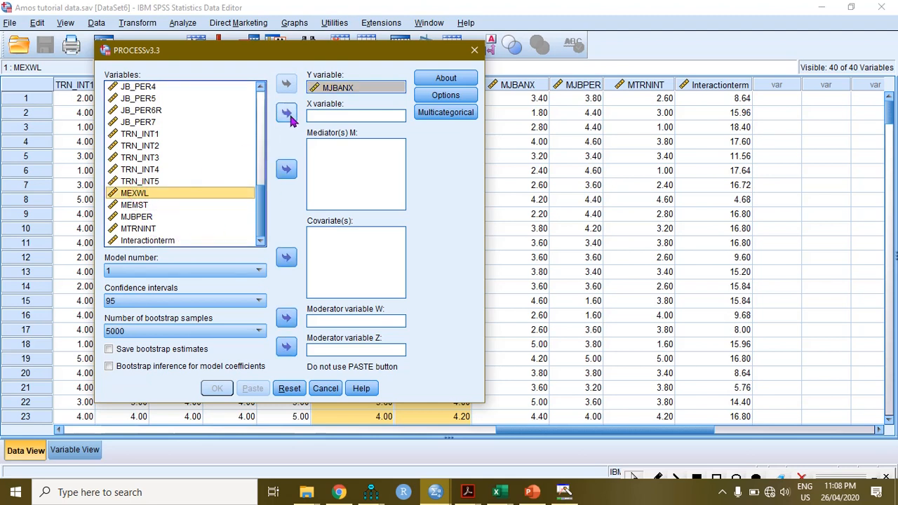
left_click(288, 114)
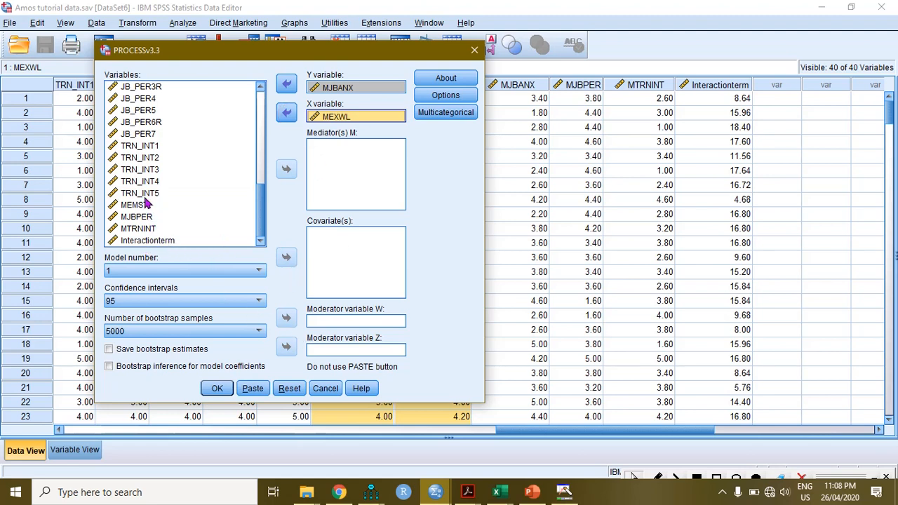
left_click(134, 205)
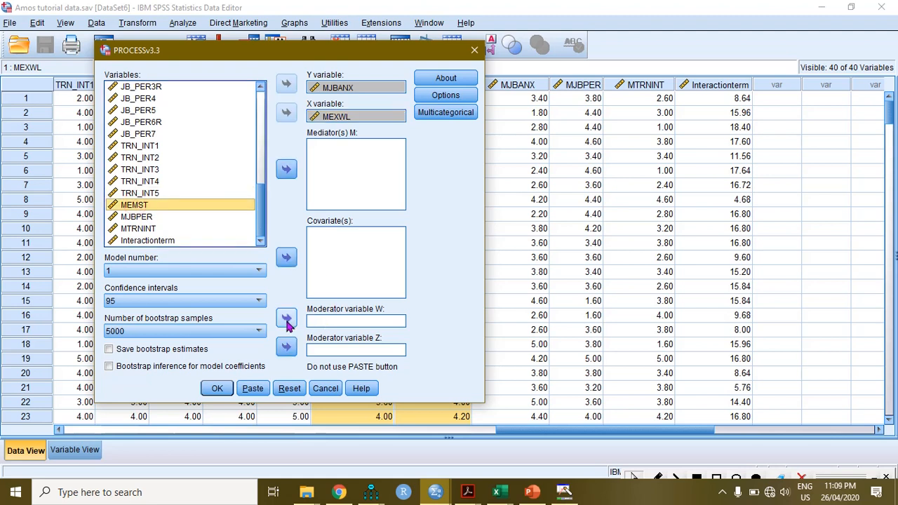
left_click(286, 319)
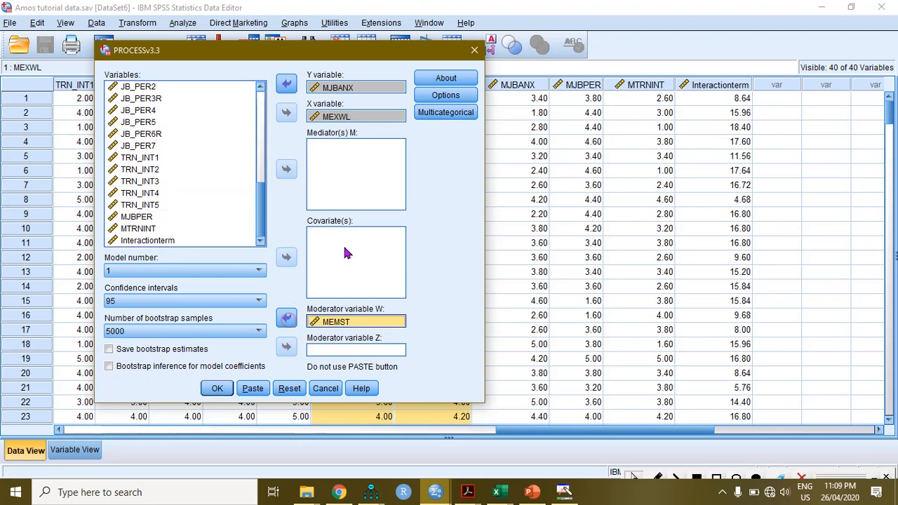
In the PROCESS options, enable code generation for visualizing interactions and set the output to 3 decimal places
left_click(465, 94)
left_click(402, 152)
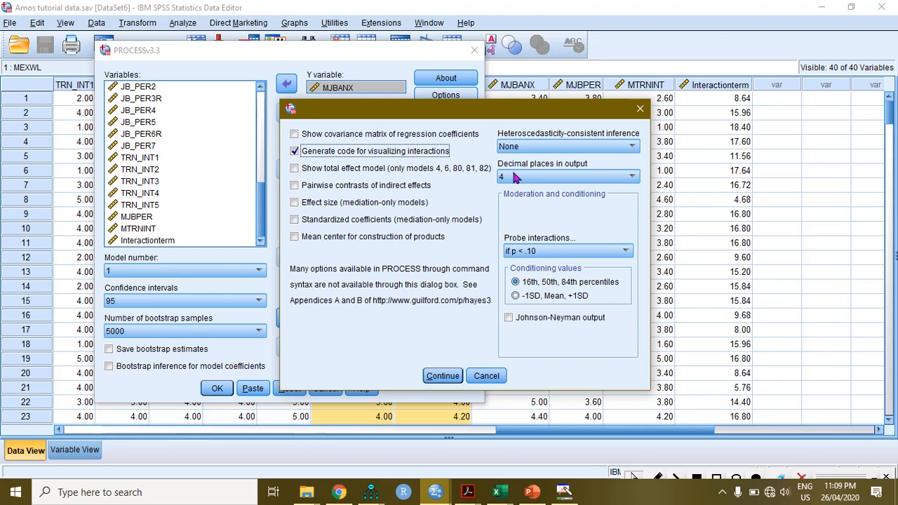
left_click(612, 178)
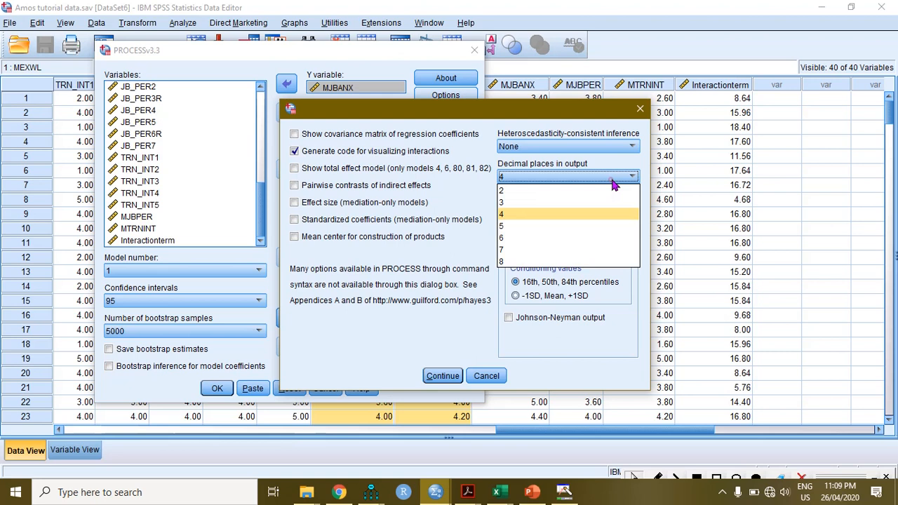
left_click(529, 201)
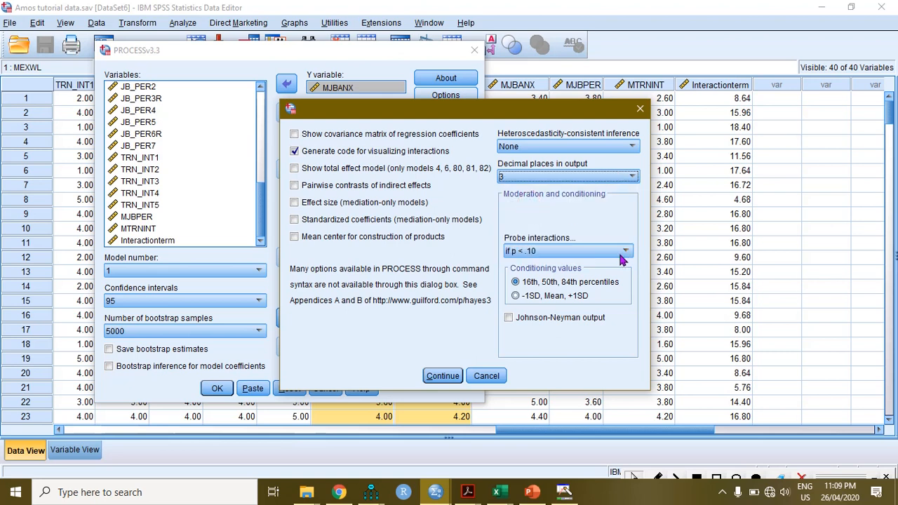
Probe interactions if p < .05 at -1SD, Mean, +1SD, and run the PROCESS analysis
left_click(620, 253)
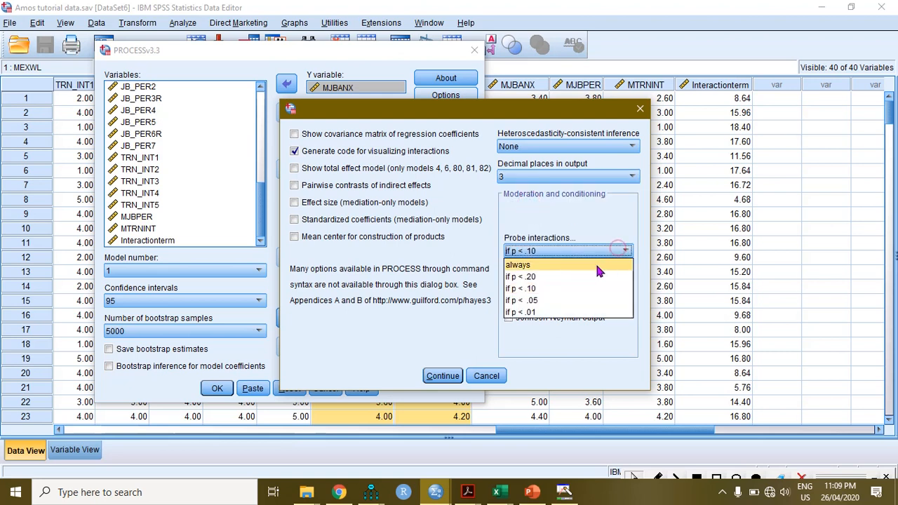
left_click(543, 297)
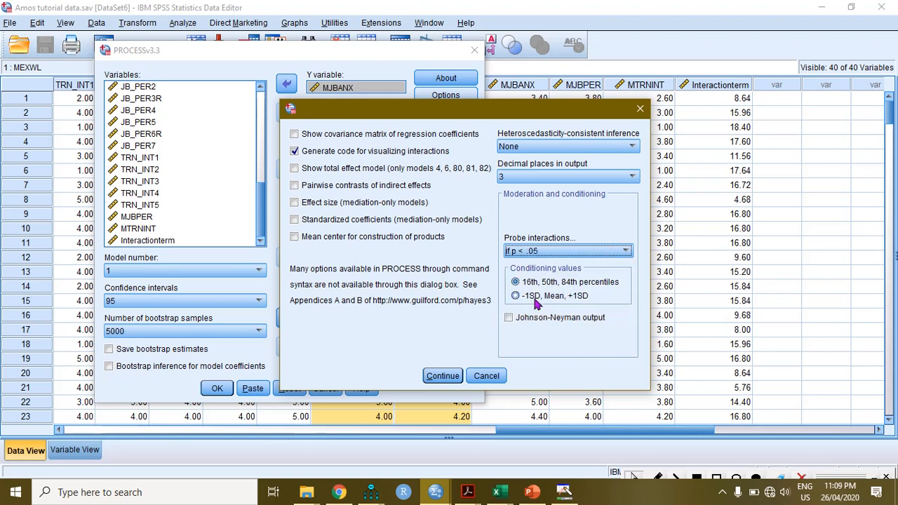
left_click(530, 299)
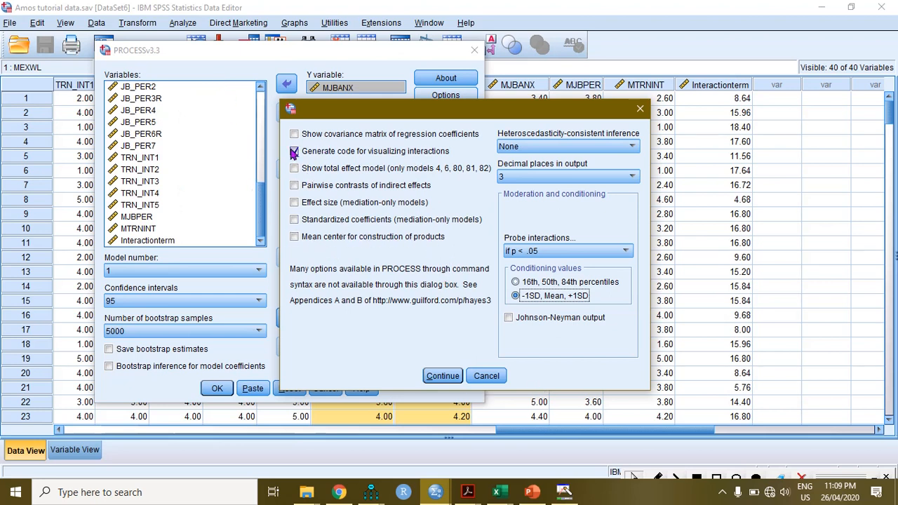
left_click(443, 377)
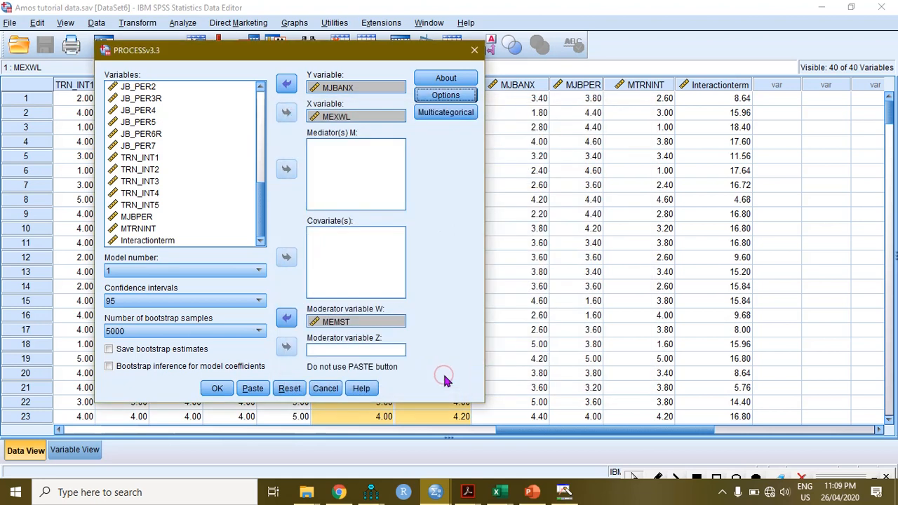
left_click(219, 390)
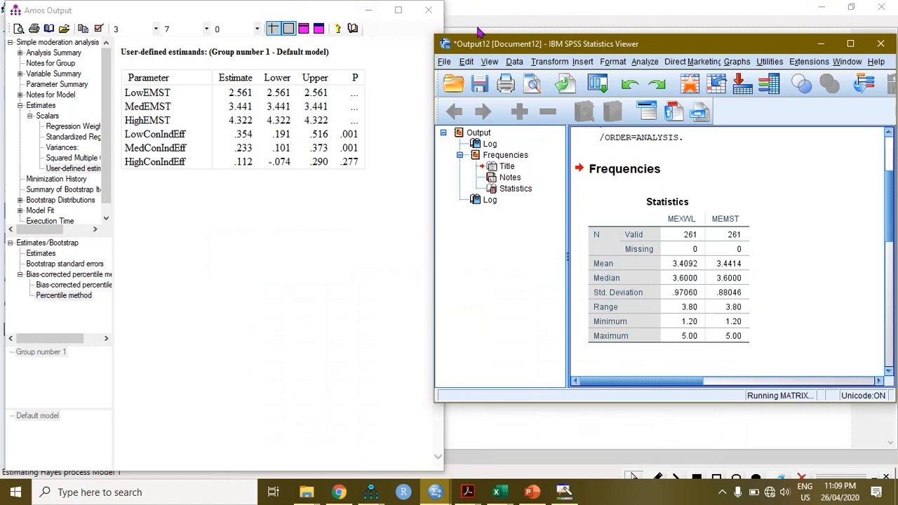
Show the full Estimates output in Amos and resize the SPSS Viewer to full height beside it
left_click(40, 106)
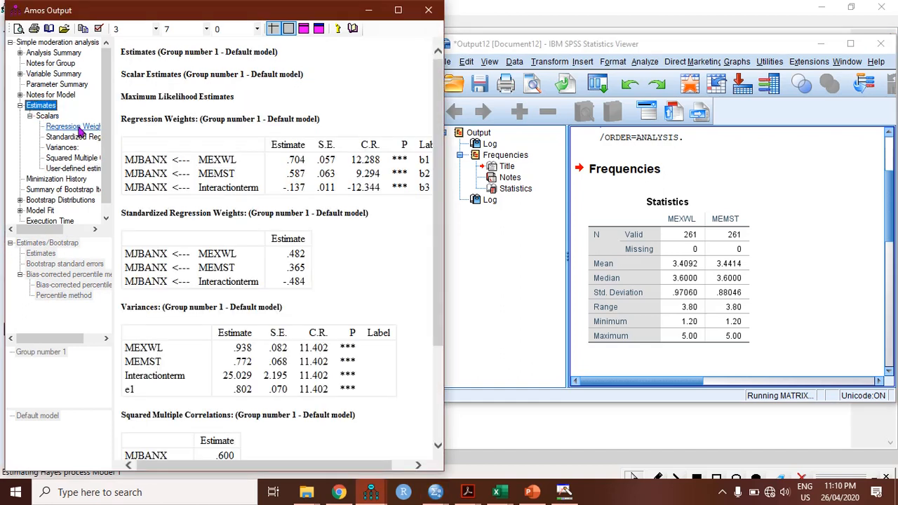
left_click(750, 15)
left_click(821, 7)
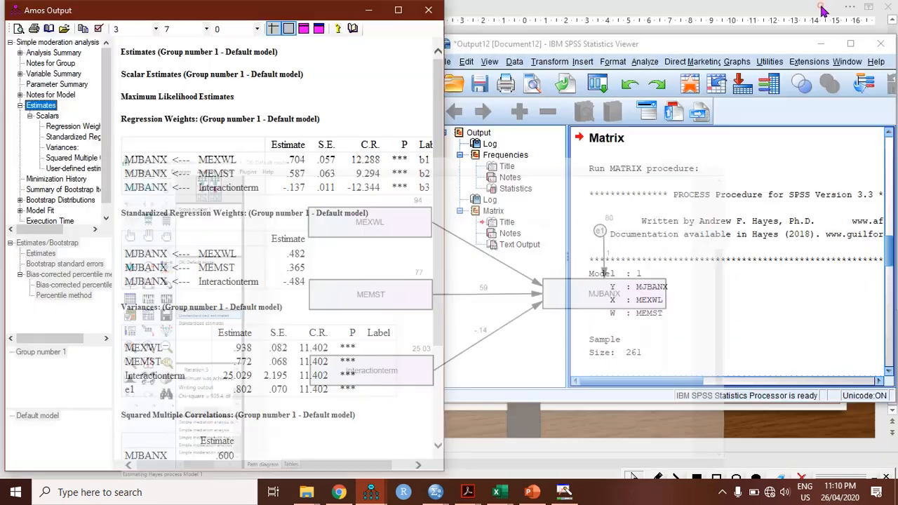
double_click(616, 404)
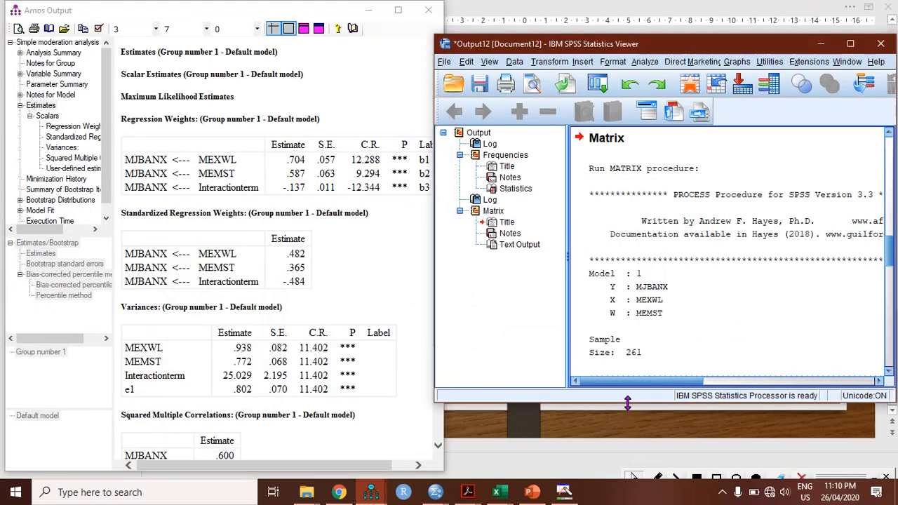
mouse_move(432, 318)
left_mouse_down()
mouse_move(477, 319)
mouse_move(445, 312)
left_mouse_up()
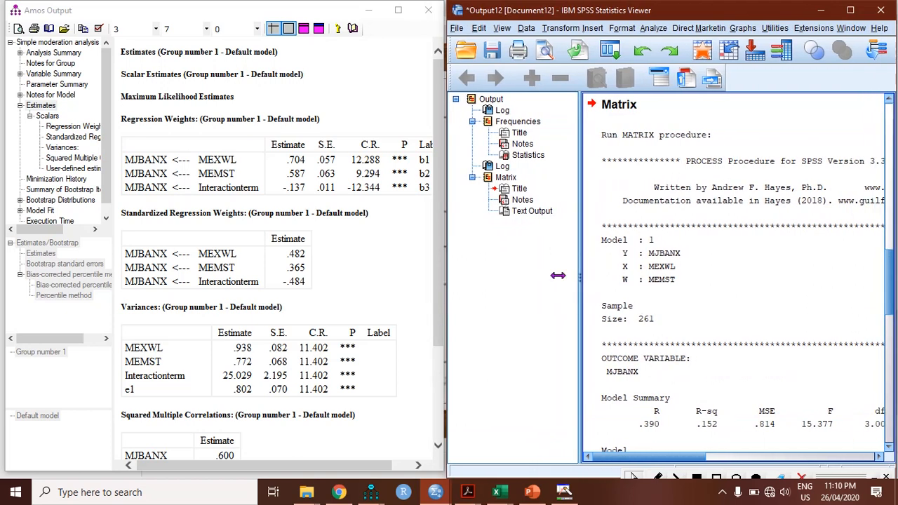
Examine the PROCESS model summary and coefficient table for MJBANX, including the p values and confidence limits
scroll(646, 256, "right", 2)
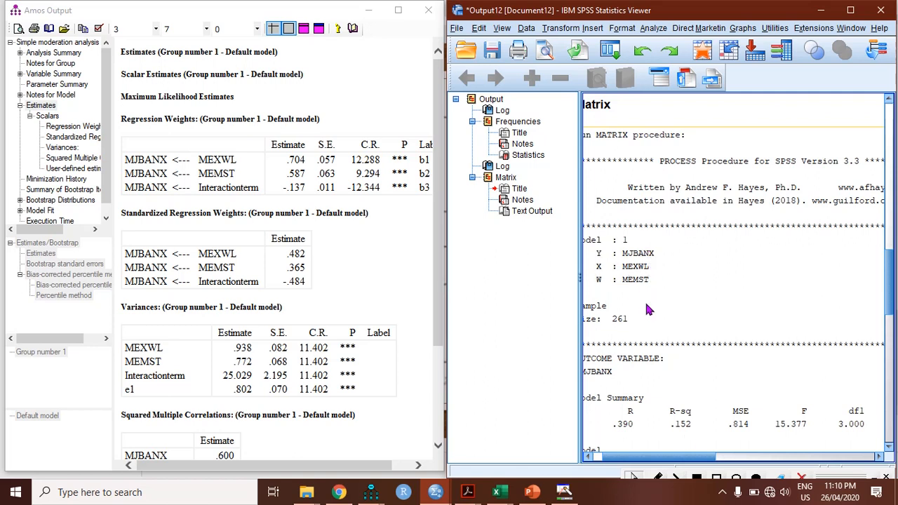
left_click_drag(686, 455, 675, 456)
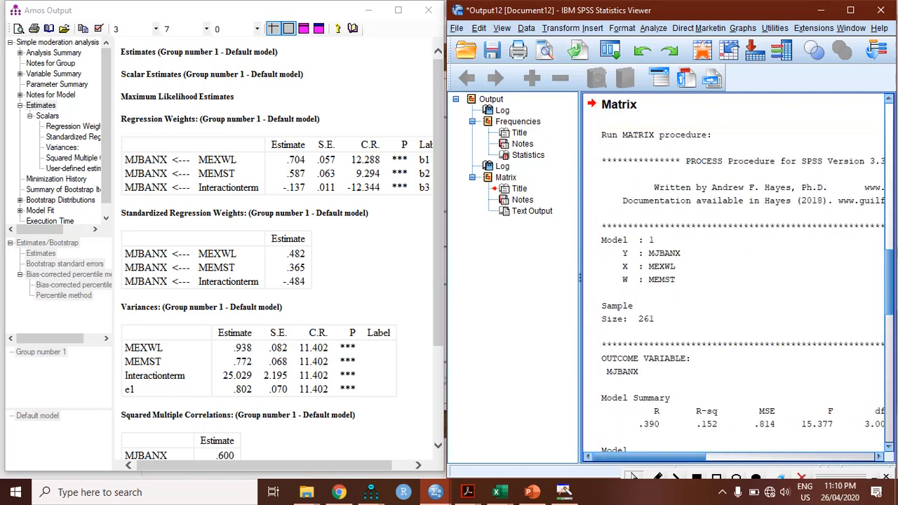
left_click_drag(893, 264, 893, 303)
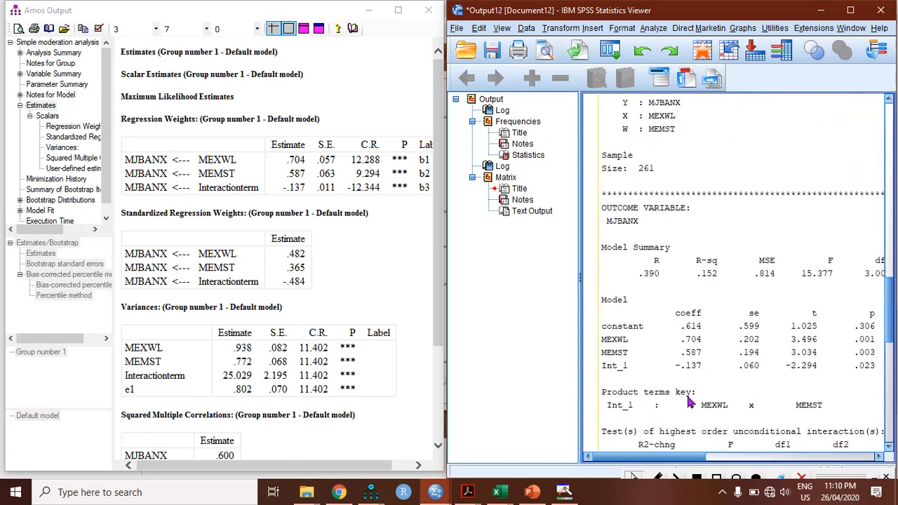
mouse_move(673, 455)
left_mouse_down()
mouse_move(708, 455)
mouse_move(675, 456)
left_mouse_up()
left_click_drag(663, 462, 732, 461)
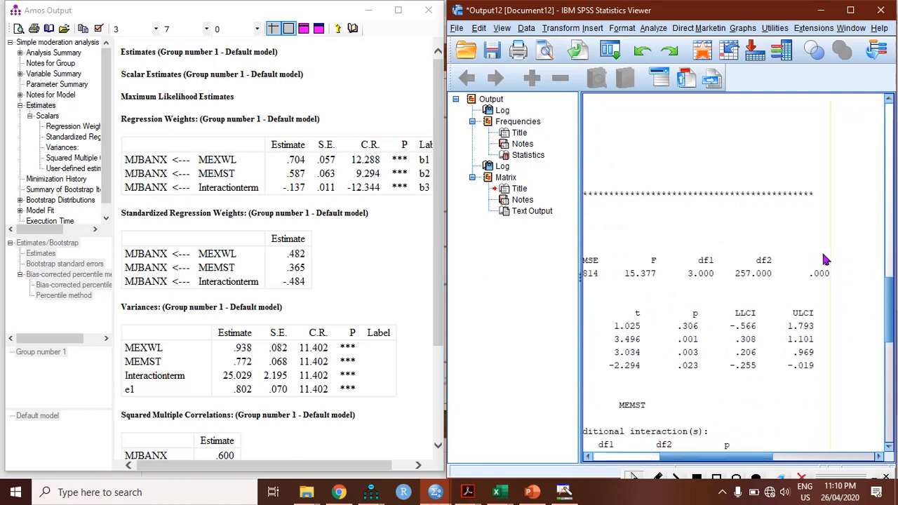
left_click_drag(723, 458, 654, 462)
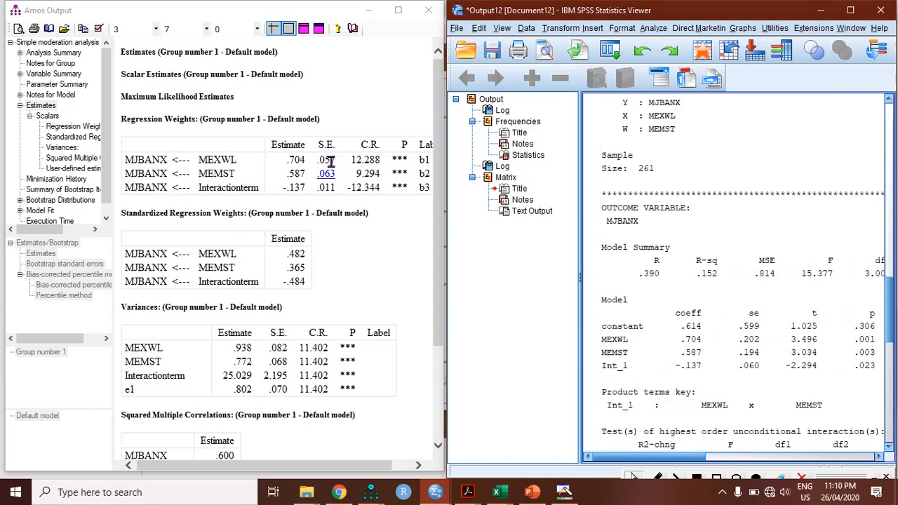
Draw red, magenta and green freehand lines linking the Amos MEXWL, MEMST and Interactionterm estimates to their matching PROCESS coefficients
left_click(849, 479)
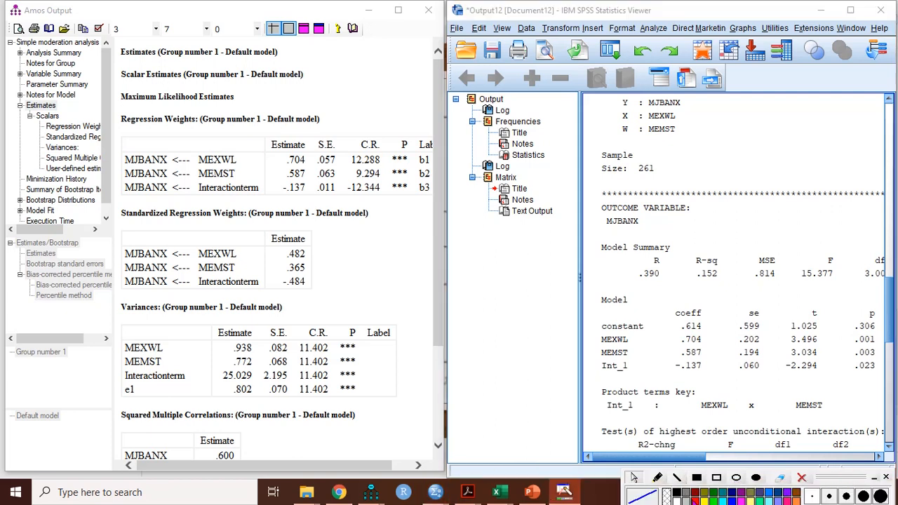
left_click(657, 477)
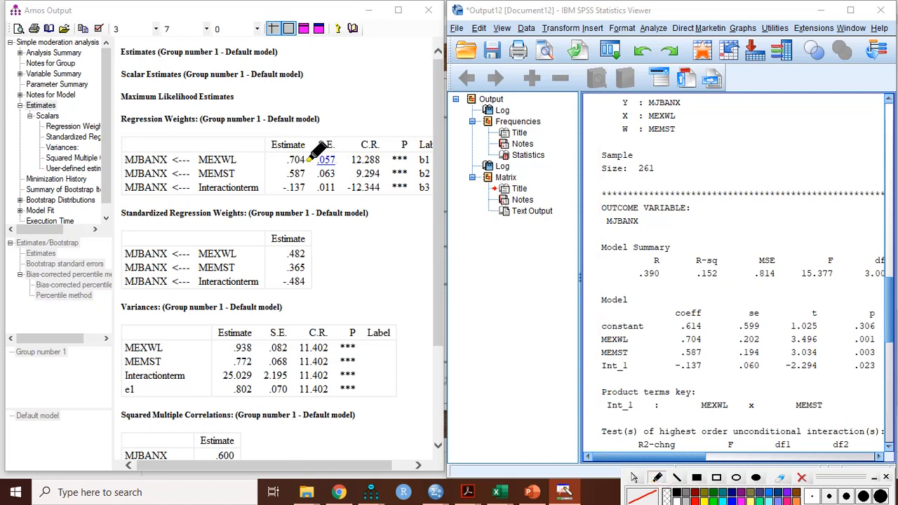
mouse_move(311, 158)
left_mouse_down()
mouse_move(611, 297)
mouse_move(679, 332)
mouse_move(682, 341)
left_mouse_up()
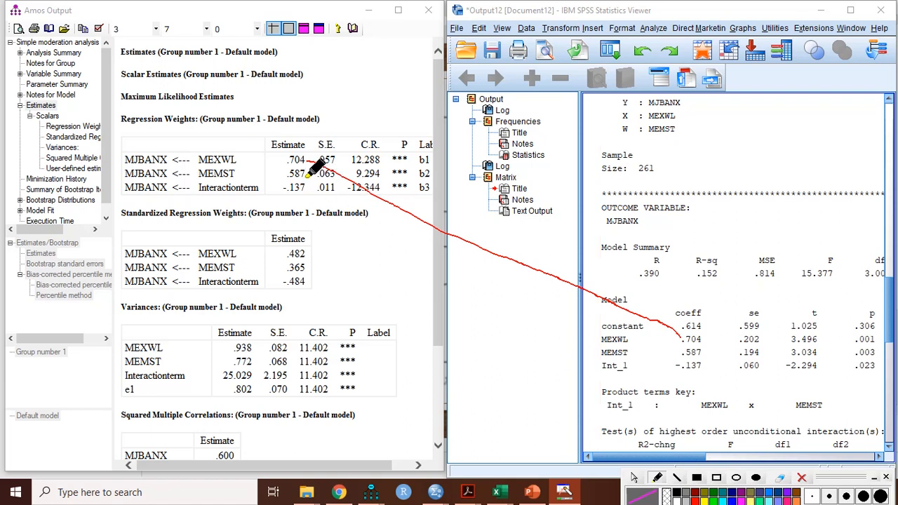
mouse_move(308, 177)
left_mouse_down()
mouse_move(355, 210)
mouse_move(588, 327)
mouse_move(645, 332)
mouse_move(678, 347)
left_mouse_up()
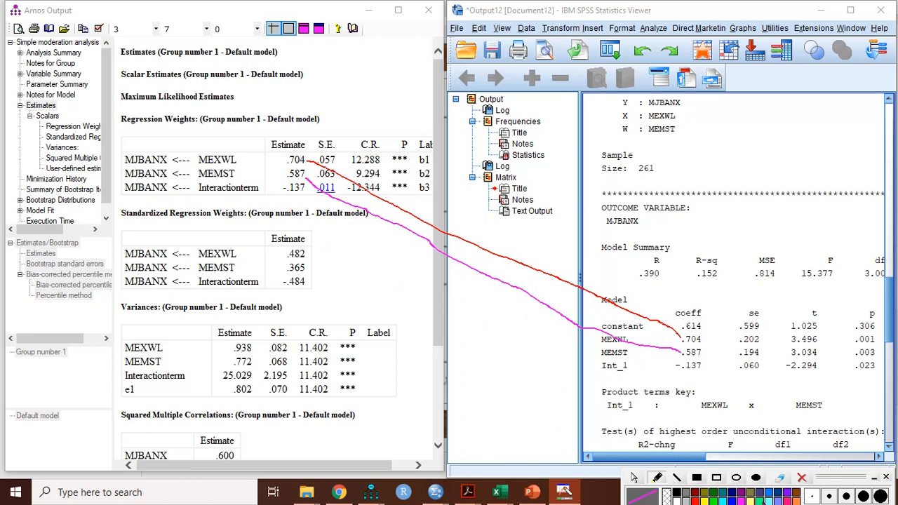
left_click(762, 501)
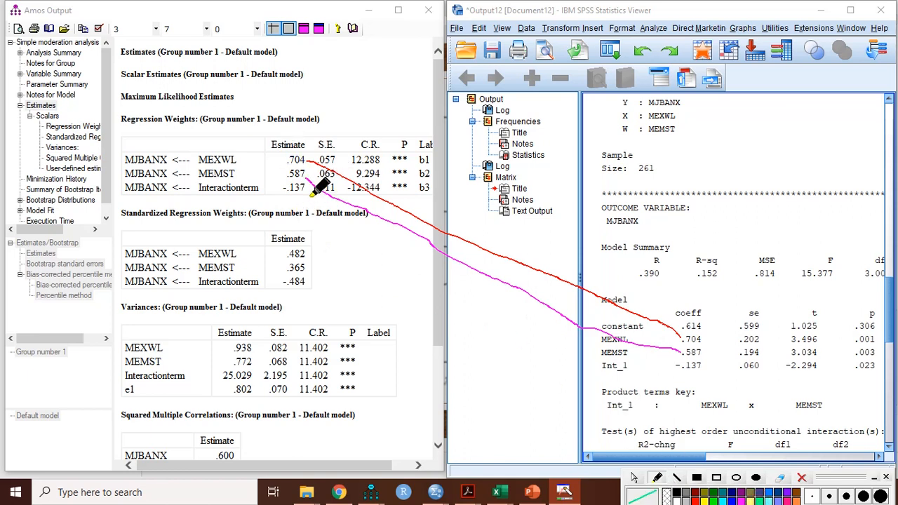
mouse_move(309, 190)
left_mouse_down()
mouse_move(472, 288)
mouse_move(621, 359)
mouse_move(661, 367)
left_mouse_up()
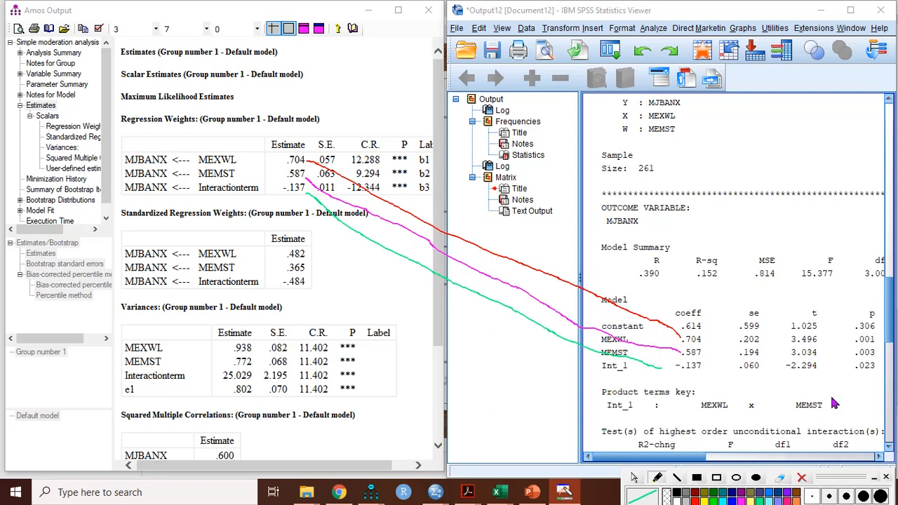
Erase the drawn comparison lines and show the interaction test and conditional effects in the PROCESS output
mouse_move(875, 333)
left_mouse_down()
mouse_move(862, 329)
mouse_move(851, 344)
mouse_move(859, 372)
mouse_move(869, 376)
mouse_move(878, 336)
left_mouse_up()
mouse_move(399, 138)
left_mouse_down()
mouse_move(402, 185)
mouse_move(411, 143)
mouse_move(402, 136)
left_mouse_up()
left_click(803, 479)
left_click(634, 478)
scroll(891, 342, "down", 3)
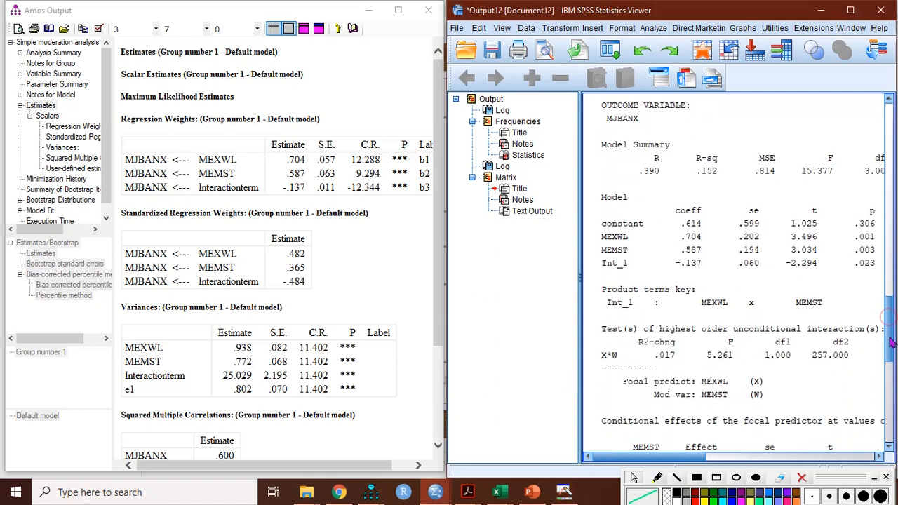
scroll(892, 355, "down", 1)
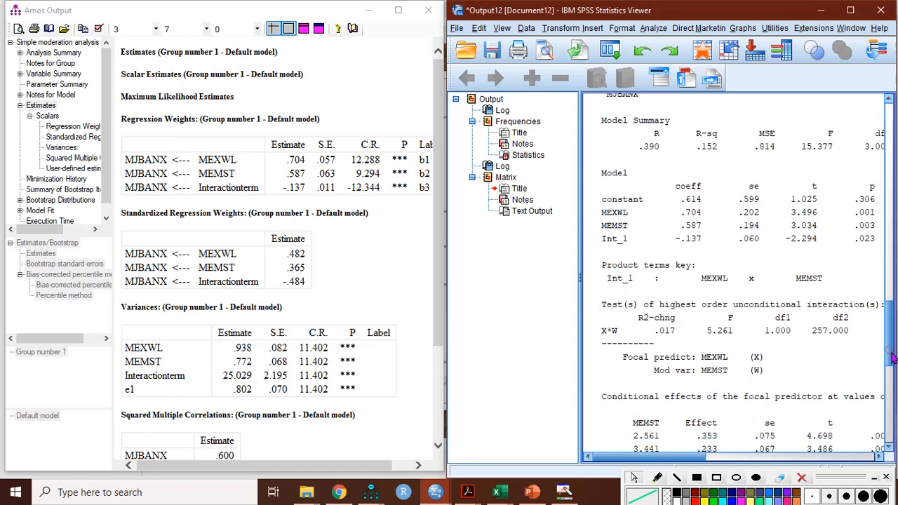
left_click_drag(893, 358, 892, 365)
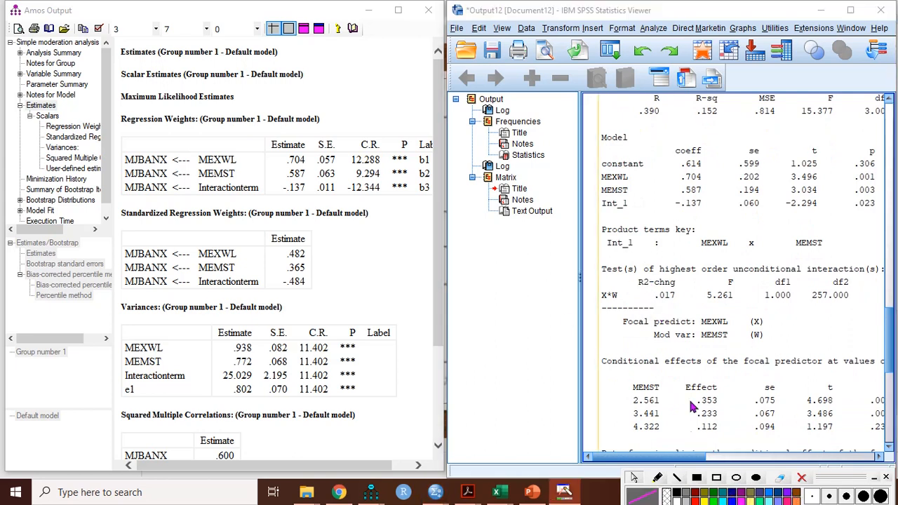
Circle the R2-chng value of the X*W interaction test in magenta and erase the mark
left_click(657, 478)
mouse_move(636, 278)
left_mouse_down()
mouse_move(629, 294)
mouse_move(664, 309)
mouse_move(688, 291)
mouse_move(684, 265)
mouse_move(626, 275)
left_mouse_up()
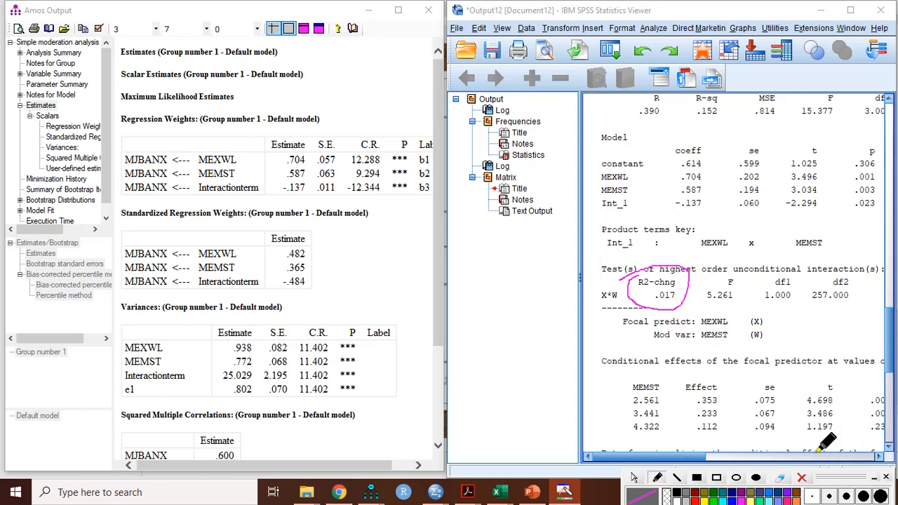
left_click(805, 479)
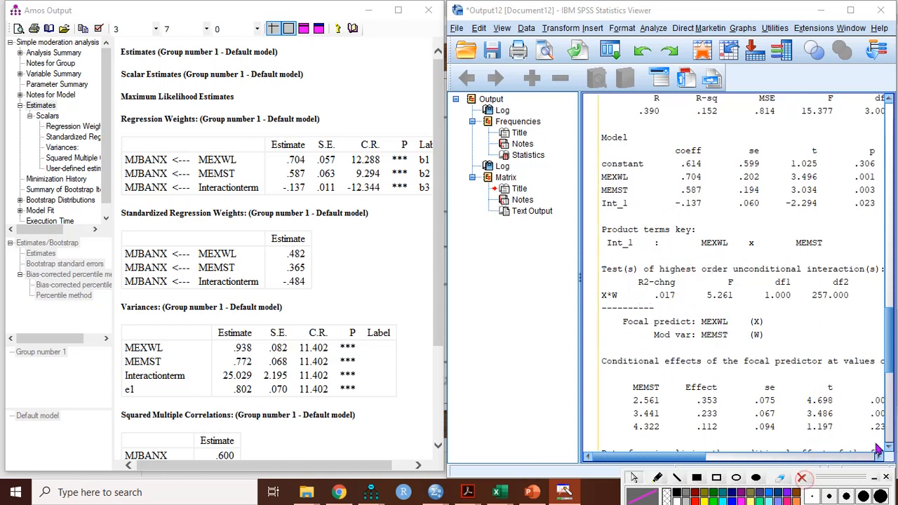
Show the Amos user-defined estimands beside the PROCESS conditional effects table and widen the SPSS Viewer's output area
left_click(886, 451)
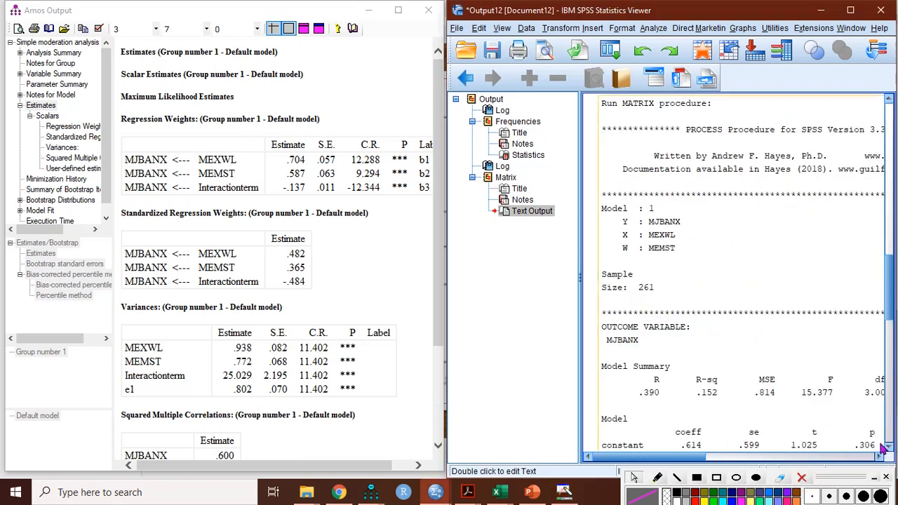
left_click_drag(891, 298, 894, 360)
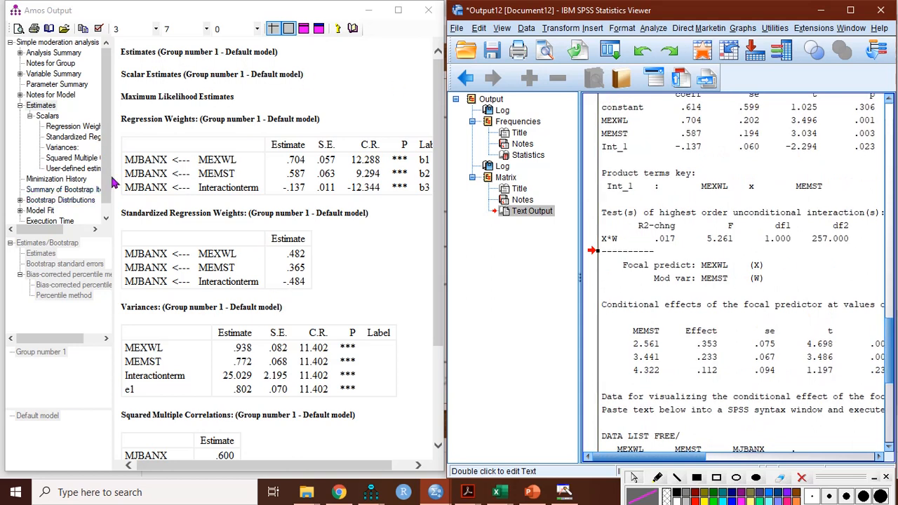
left_click_drag(438, 219, 438, 414)
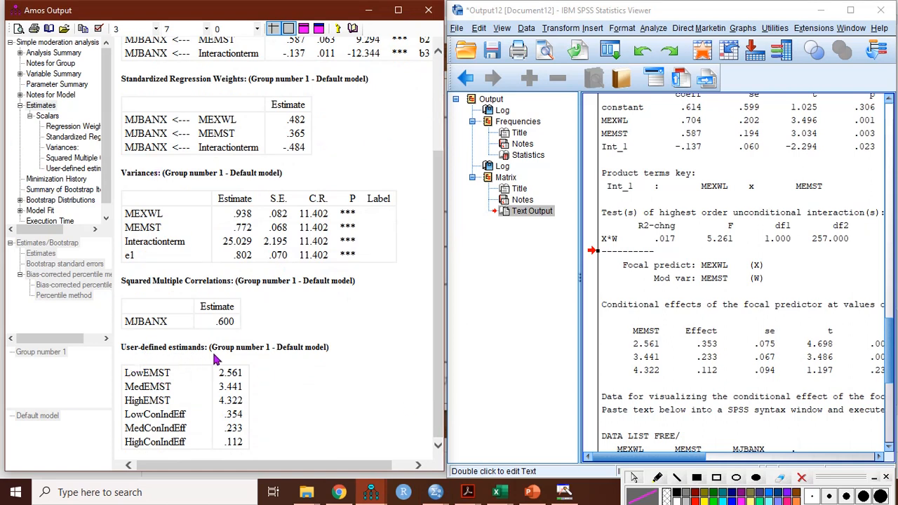
left_click_drag(685, 465, 690, 465)
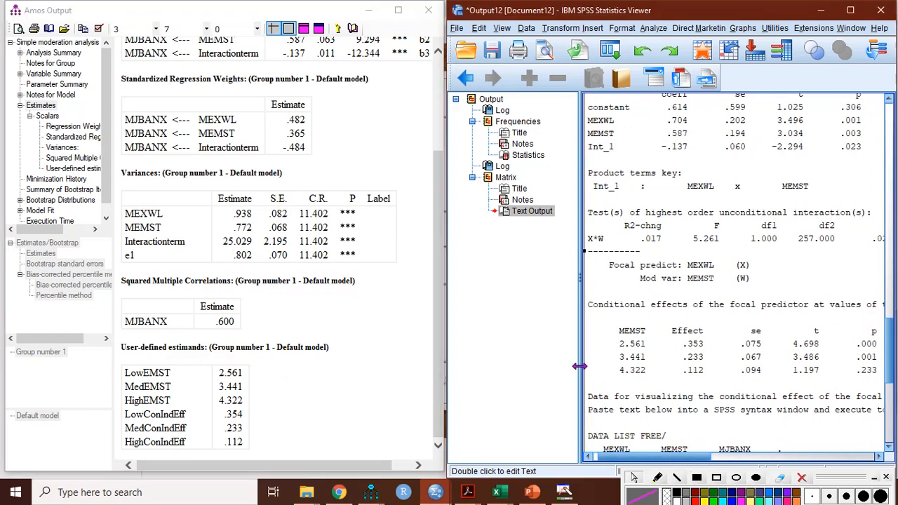
left_click_drag(571, 366, 554, 365)
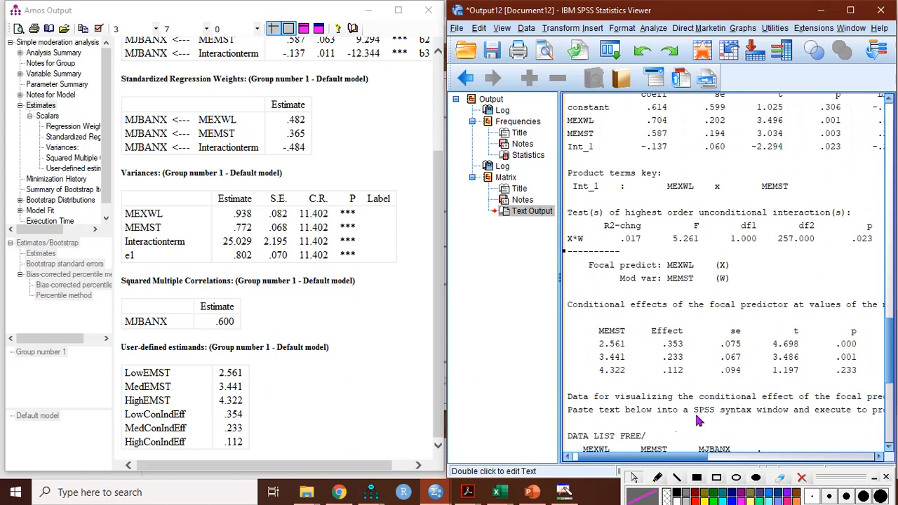
Circle and link the matching Amos and PROCESS values, using pink for the three MEMST levels and blue for the conditional effects
left_click(642, 492)
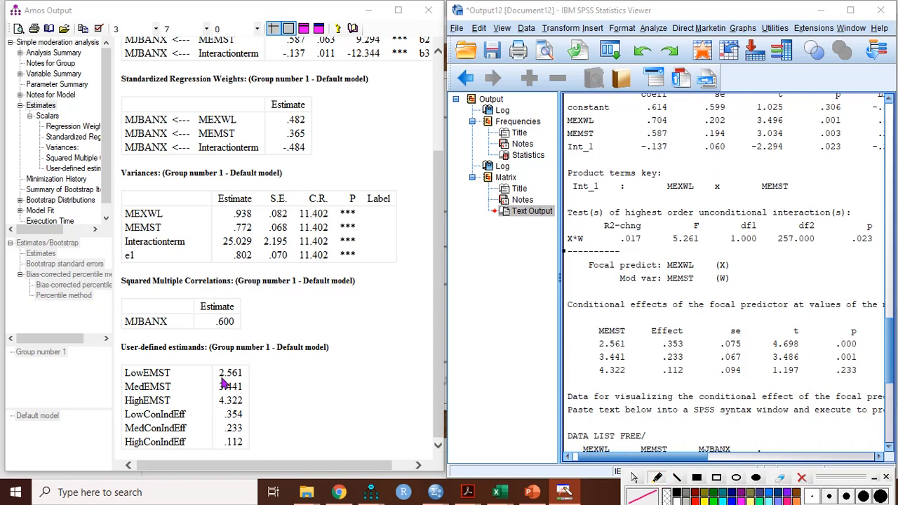
mouse_move(214, 361)
left_mouse_down()
mouse_move(217, 409)
mouse_move(246, 414)
mouse_move(259, 381)
mouse_move(243, 362)
mouse_move(218, 362)
left_mouse_up()
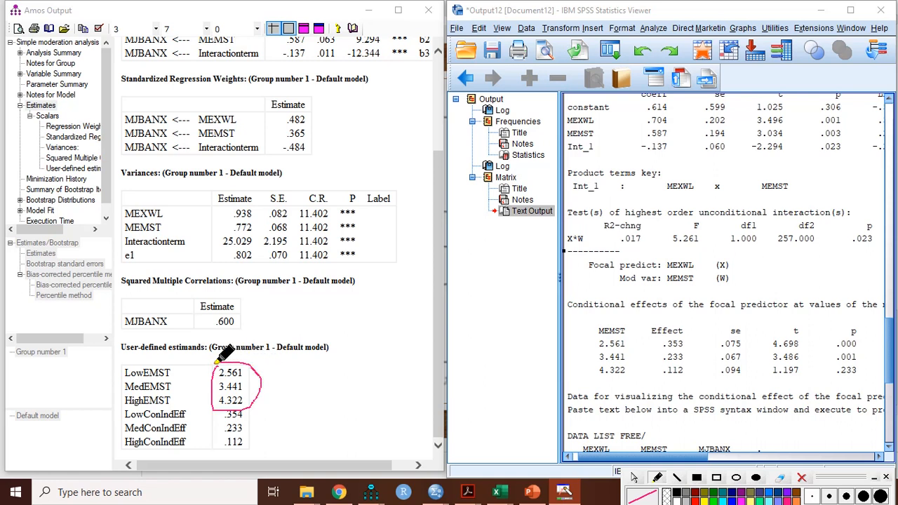
mouse_move(263, 379)
left_mouse_down()
mouse_move(364, 353)
mouse_move(509, 338)
mouse_move(609, 345)
mouse_move(608, 334)
mouse_move(586, 347)
mouse_move(597, 381)
mouse_move(630, 375)
mouse_move(634, 349)
mouse_move(611, 332)
left_mouse_up()
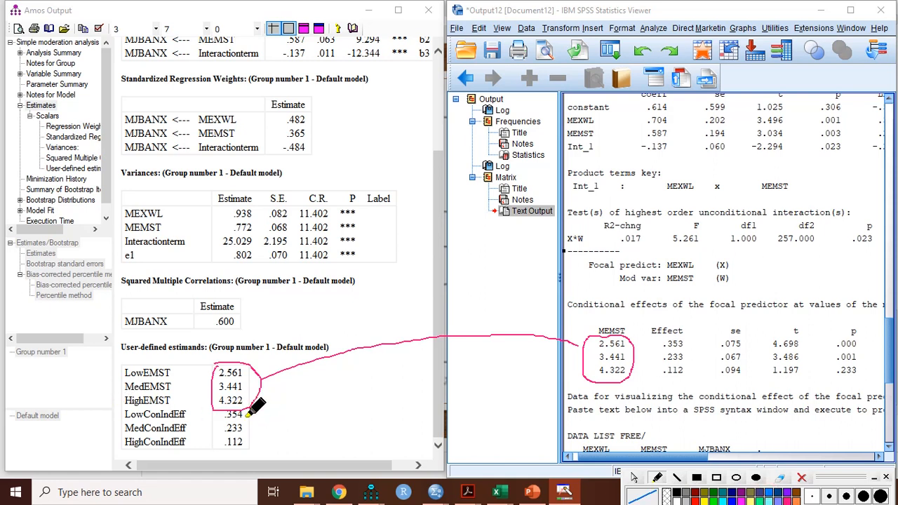
mouse_move(256, 405)
left_mouse_down()
mouse_move(218, 419)
mouse_move(222, 444)
mouse_move(256, 435)
mouse_move(259, 406)
mouse_move(443, 425)
mouse_move(640, 384)
left_mouse_up()
mouse_move(655, 340)
left_mouse_down()
mouse_move(657, 373)
mouse_move(686, 383)
mouse_move(694, 336)
mouse_move(670, 329)
mouse_move(657, 339)
left_mouse_up()
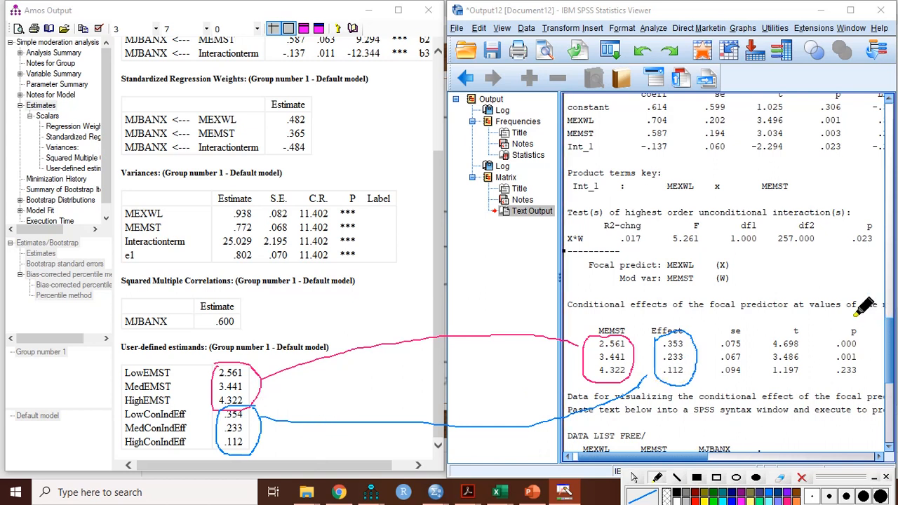
Circle the p values of the PROCESS conditional effects in blue and erase all annotations
mouse_move(850, 314)
left_mouse_down()
mouse_move(825, 355)
mouse_move(839, 379)
mouse_move(863, 388)
mouse_move(885, 351)
mouse_move(872, 309)
mouse_move(855, 340)
left_mouse_up()
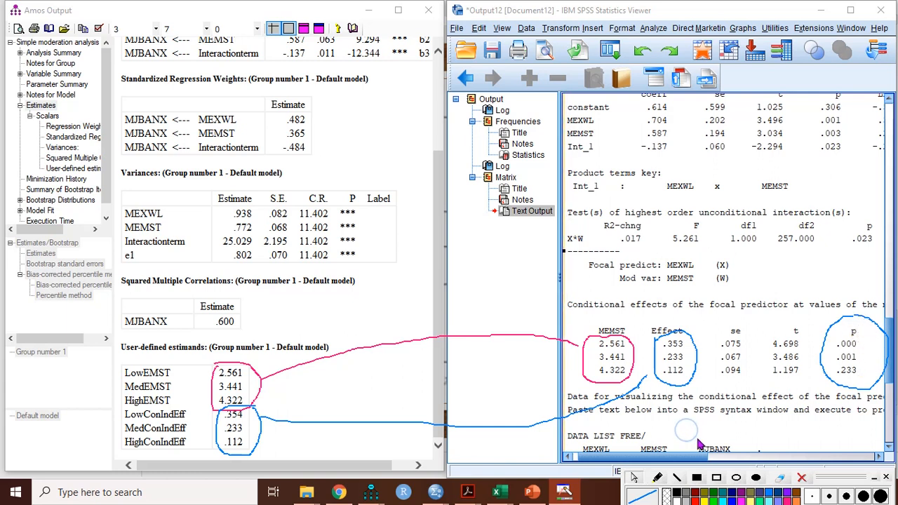
mouse_move(685, 457)
left_mouse_down()
mouse_move(668, 460)
mouse_move(686, 461)
left_mouse_up()
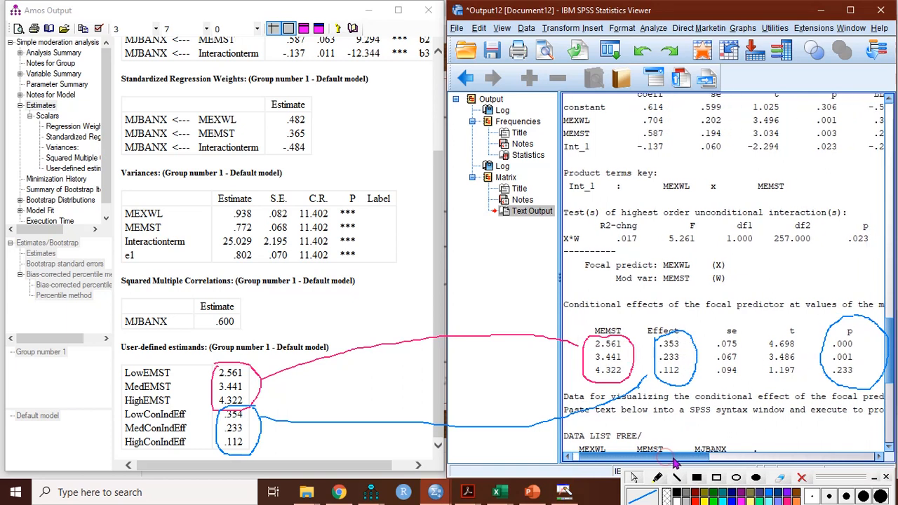
left_click(802, 478)
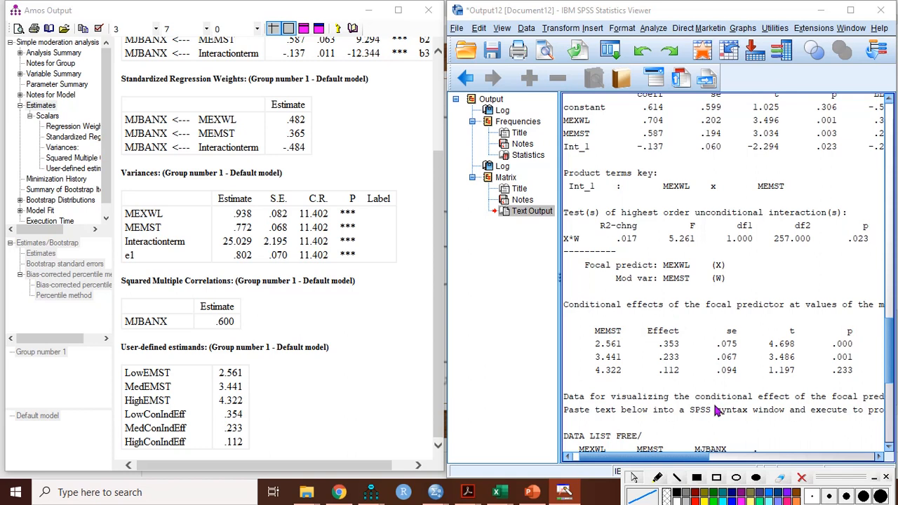
Circle the Int_1 coefficient in magenta, erase the mark and return to the PROCESS conditional effects table
scroll(890, 342, "up", 3)
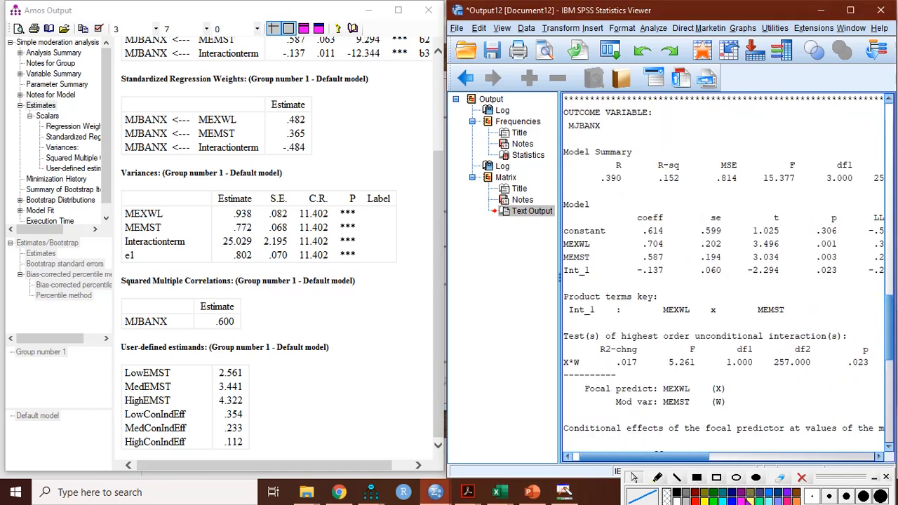
left_click(658, 478)
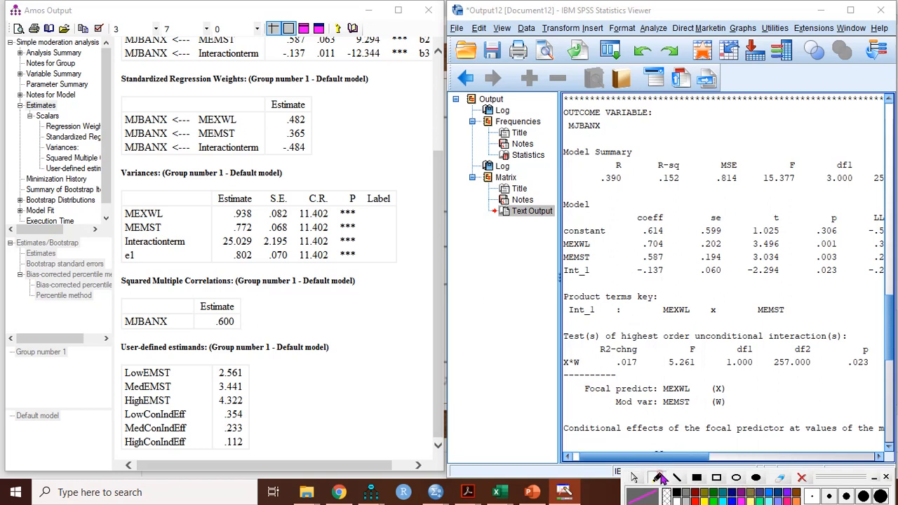
mouse_move(665, 267)
left_mouse_down()
mouse_move(632, 265)
mouse_move(626, 279)
mouse_move(669, 266)
left_mouse_up()
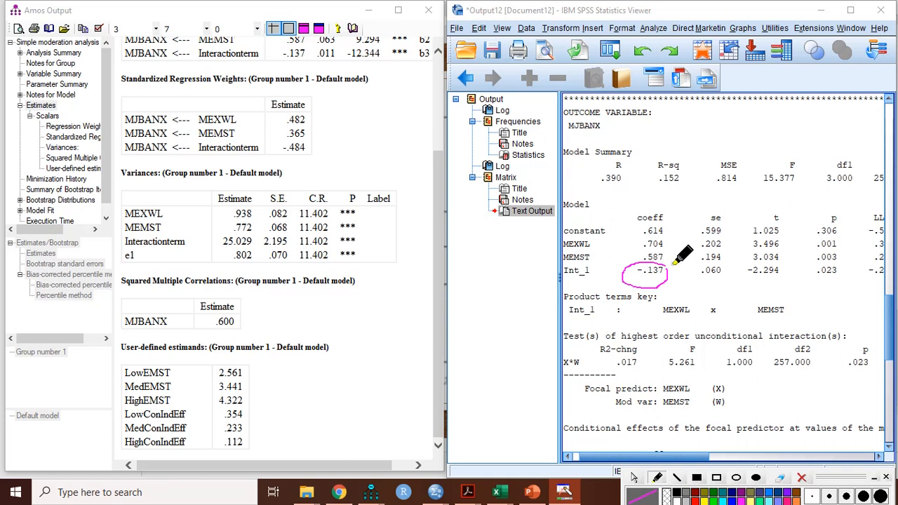
mouse_move(892, 318)
left_mouse_down()
mouse_move(893, 370)
mouse_move(894, 357)
left_mouse_up()
left_click(800, 478)
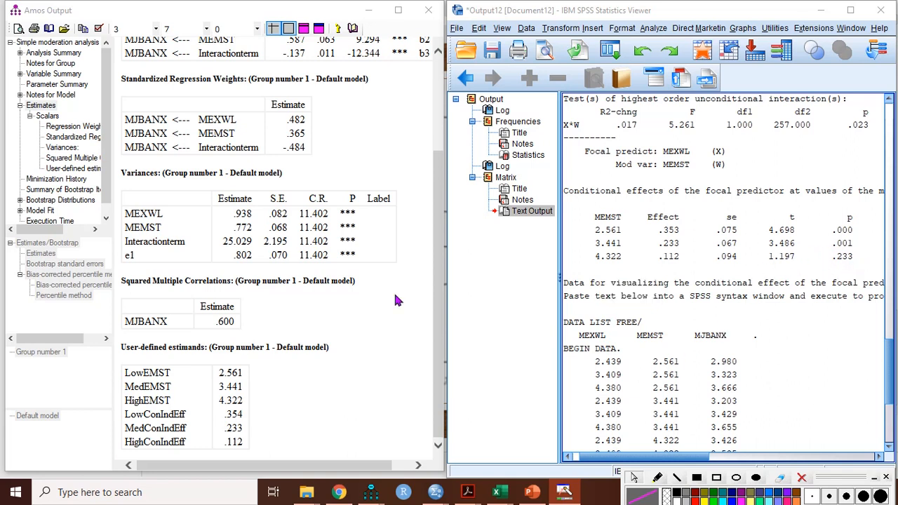
Display the percentile-method bootstrap results for the user-defined estimands in the Amos output
left_click(436, 243)
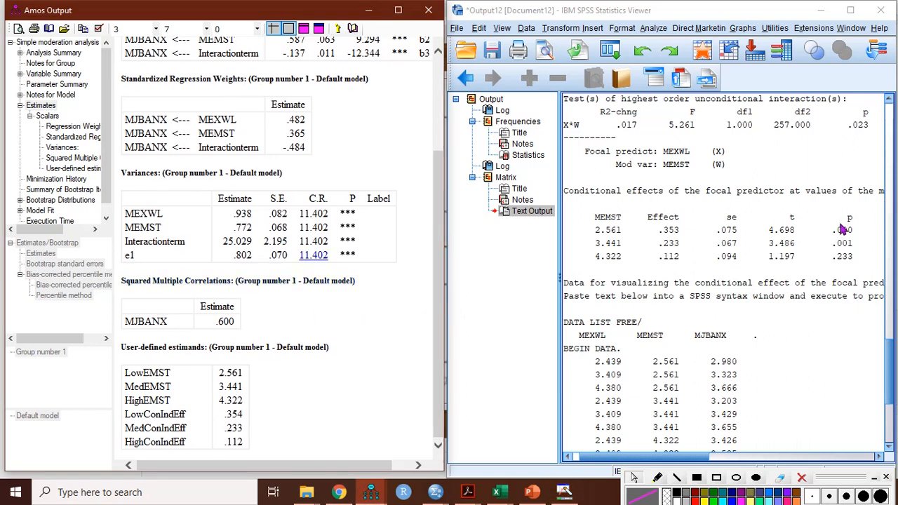
left_click(66, 171)
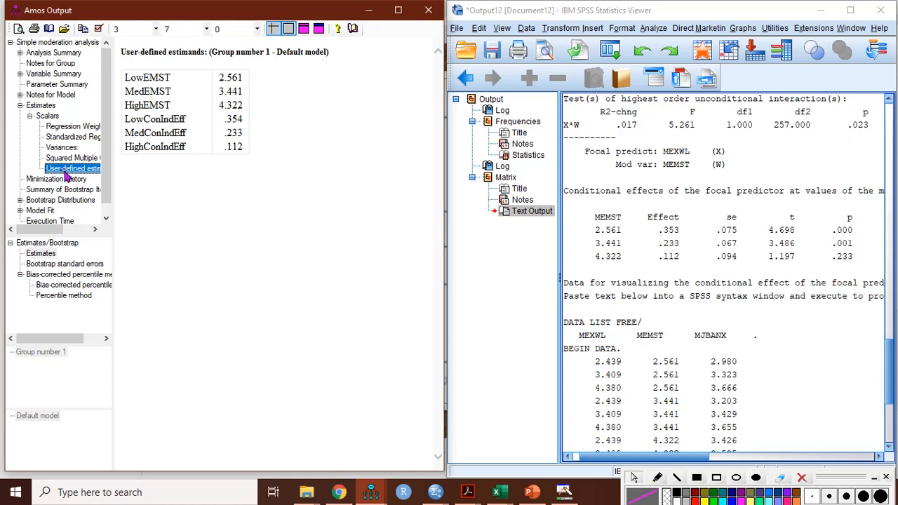
left_click(50, 297)
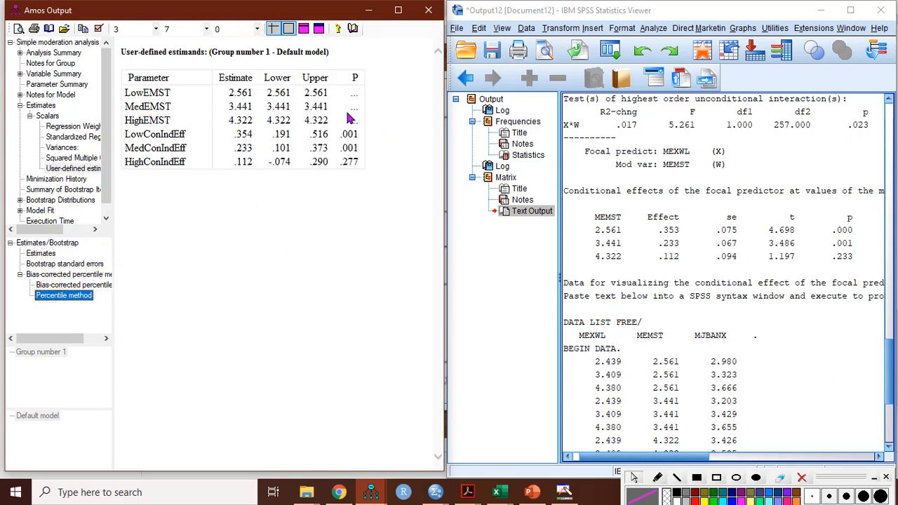
Circle the bootstrap P values of LowConIndEff, MedConIndEff and HighConIndEff in magenta
left_click(749, 501)
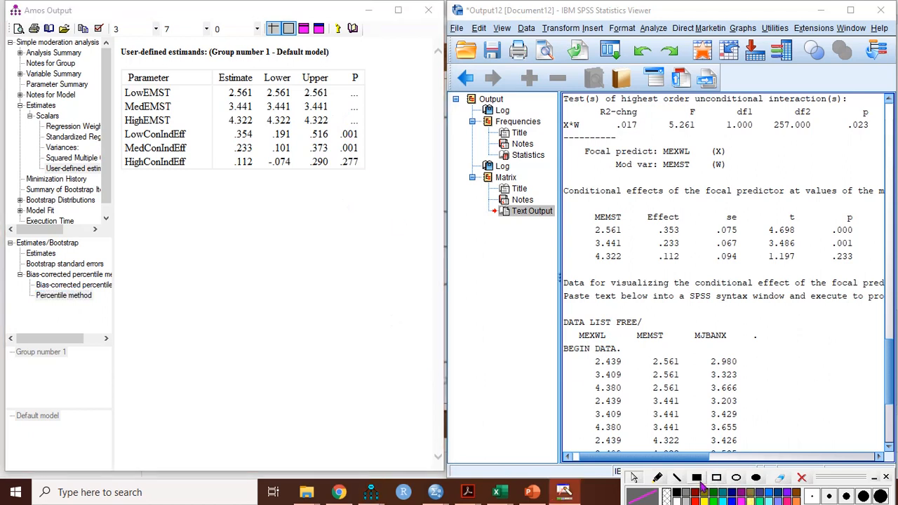
left_click(658, 477)
mouse_move(339, 121)
left_mouse_down()
mouse_move(347, 170)
mouse_move(368, 151)
mouse_move(368, 128)
left_mouse_up()
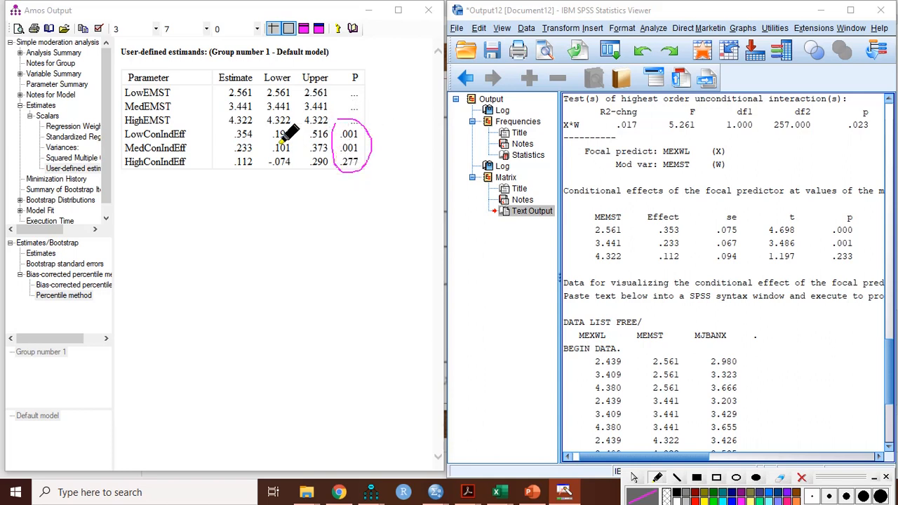